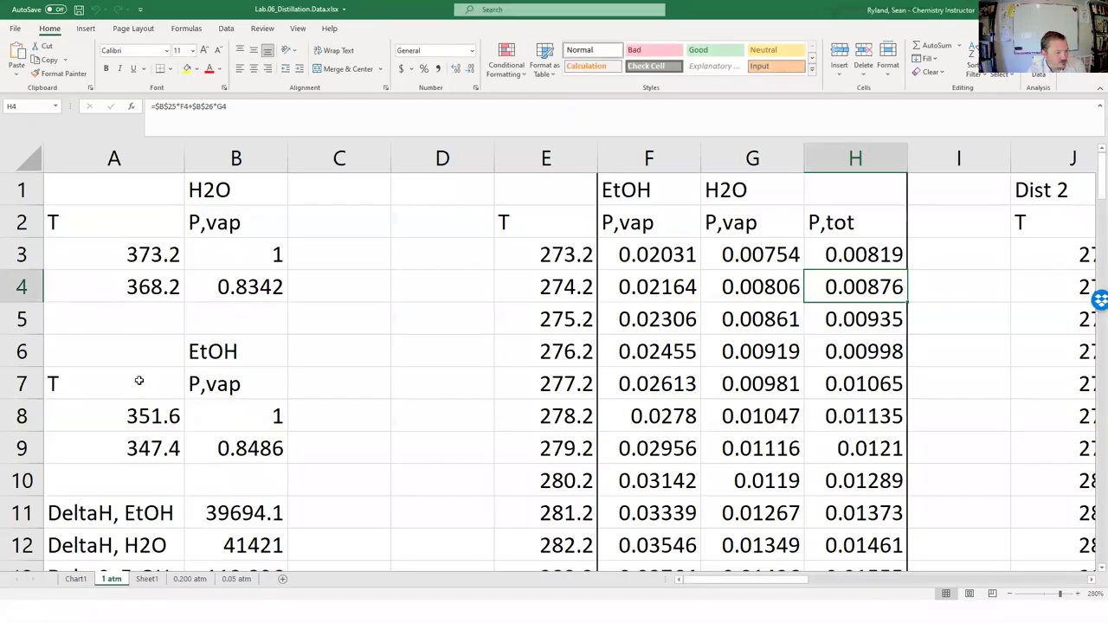
- Review Sheet1's DeltaH, EtOH value in B5 and the ethanol vapor-pressure formula in F3
{"action": "left_click", "coordinate": [147, 581]}
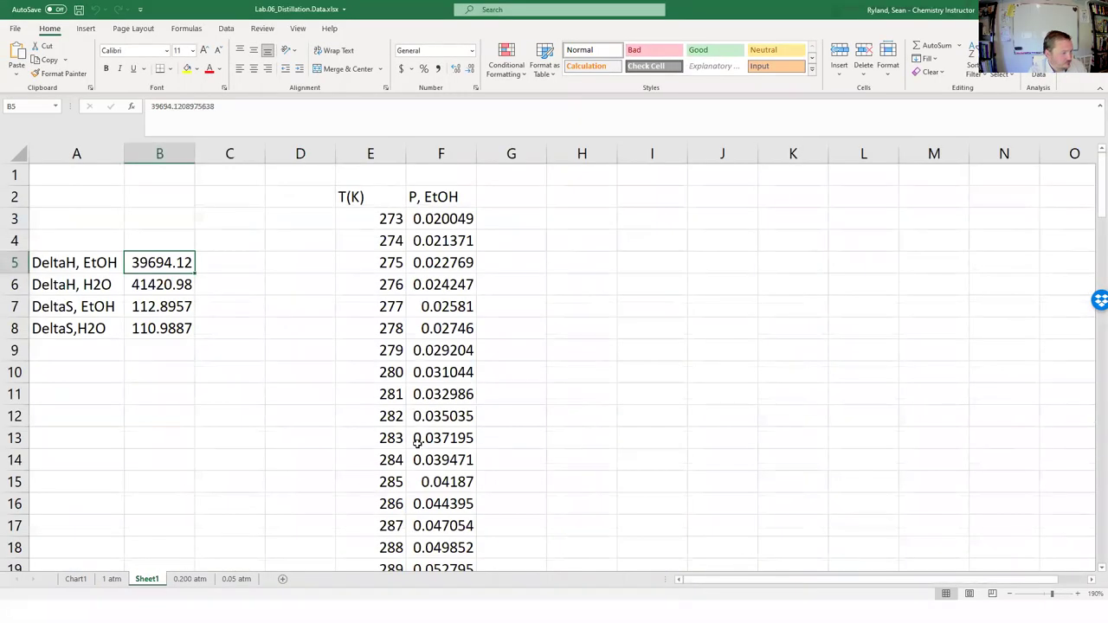
{"action": "scroll", "coordinate": [467, 417], "scroll_direction": "down", "scroll_amount": 1}
{"action": "left_click_drag", "start_coordinate": [194, 448], "coordinate": [199, 406]}
{"action": "left_click", "coordinate": [121, 243]}
{"action": "left_click", "coordinate": [73, 243]}
{"action": "left_click", "coordinate": [158, 242]}
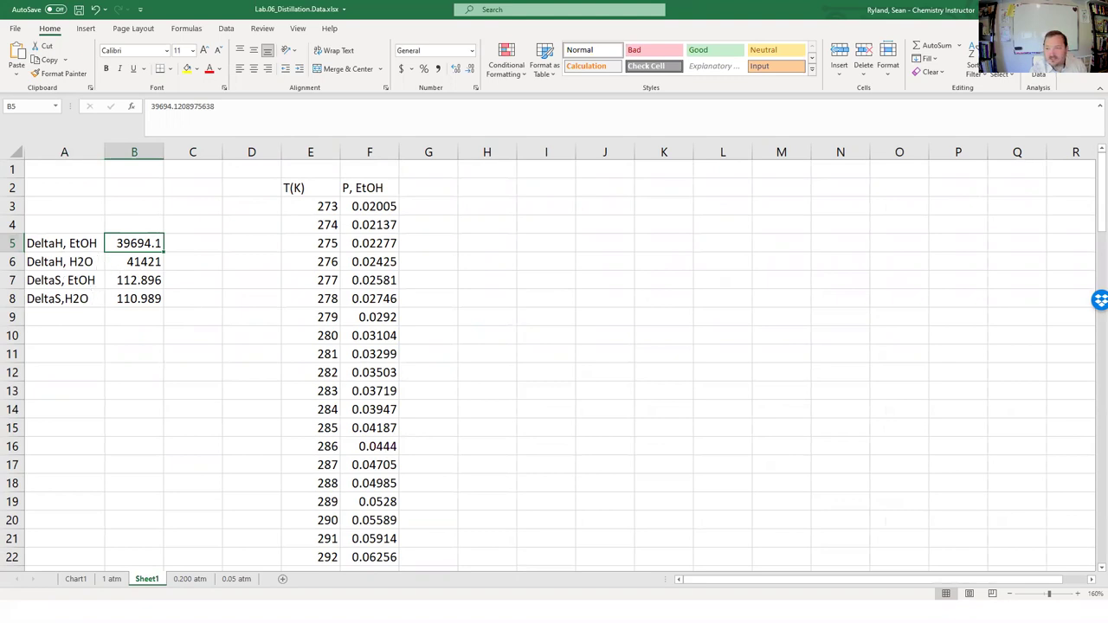
{"action": "left_click", "coordinate": [384, 208]}
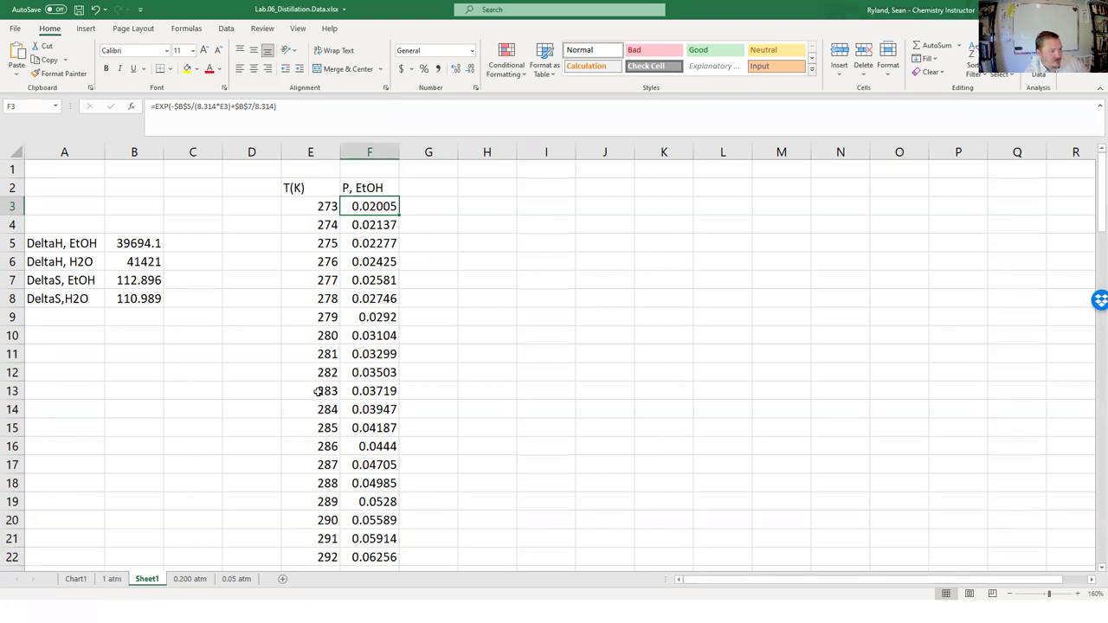
- On the 1 atm sheet, examine the P,tot formula in H4 and the mole-fraction cells it references
{"action": "left_click", "coordinate": [112, 578]}
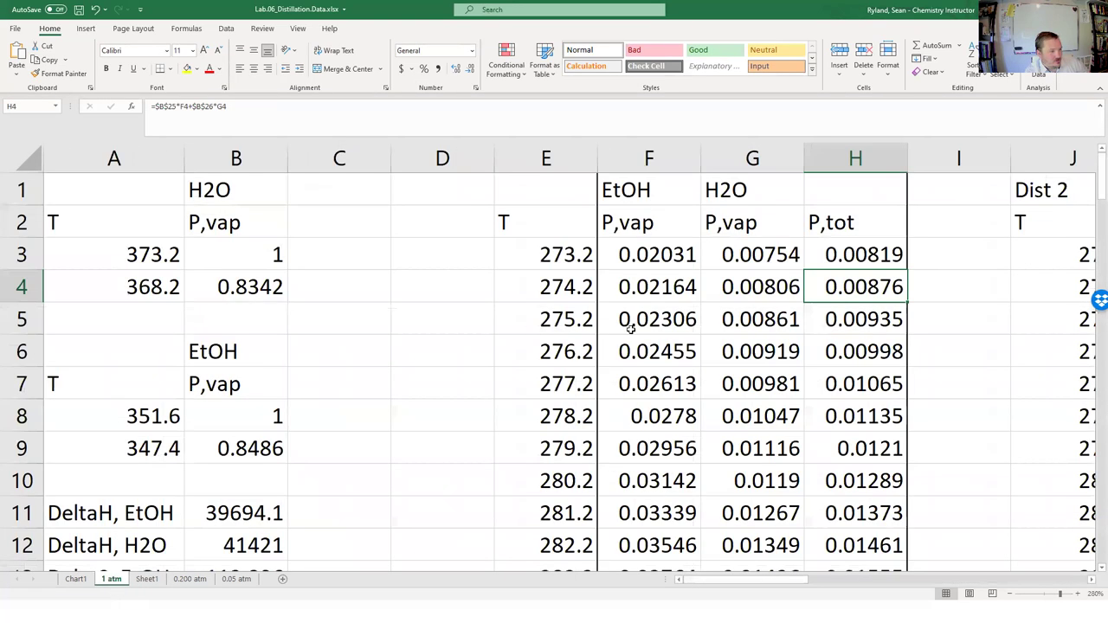
{"action": "scroll", "coordinate": [753, 322], "scroll_direction": "down", "scroll_amount": 2}
{"action": "scroll", "coordinate": [753, 322], "scroll_direction": "up", "scroll_amount": 2}
{"action": "scroll", "coordinate": [636, 318], "scroll_direction": "right", "scroll_amount": 1}
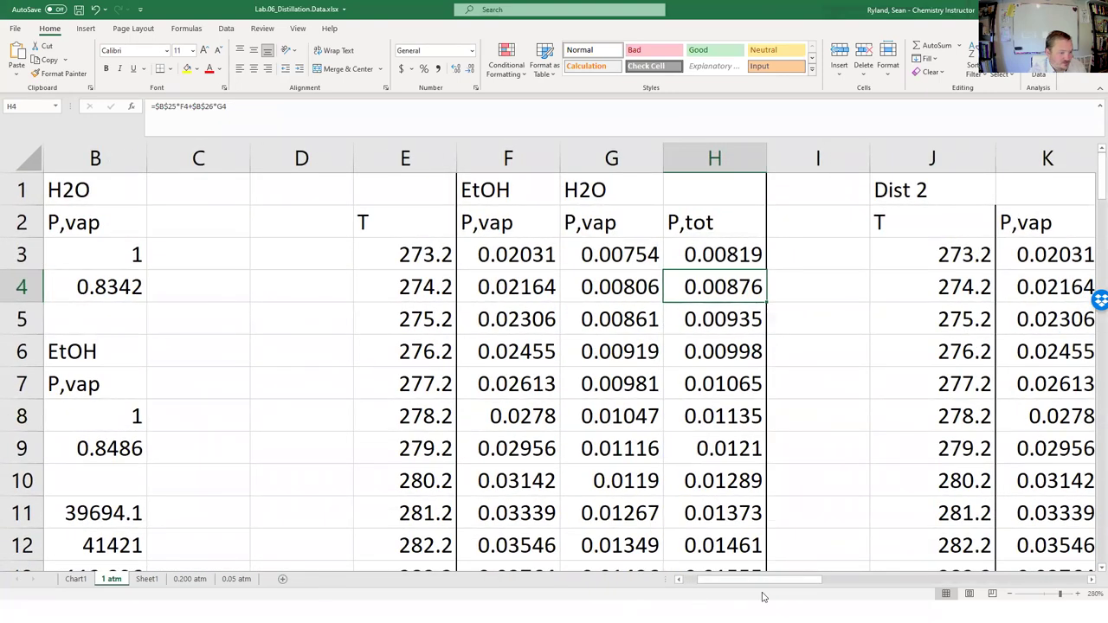
{"action": "left_click_drag", "start_coordinate": [773, 581], "coordinate": [759, 581]}
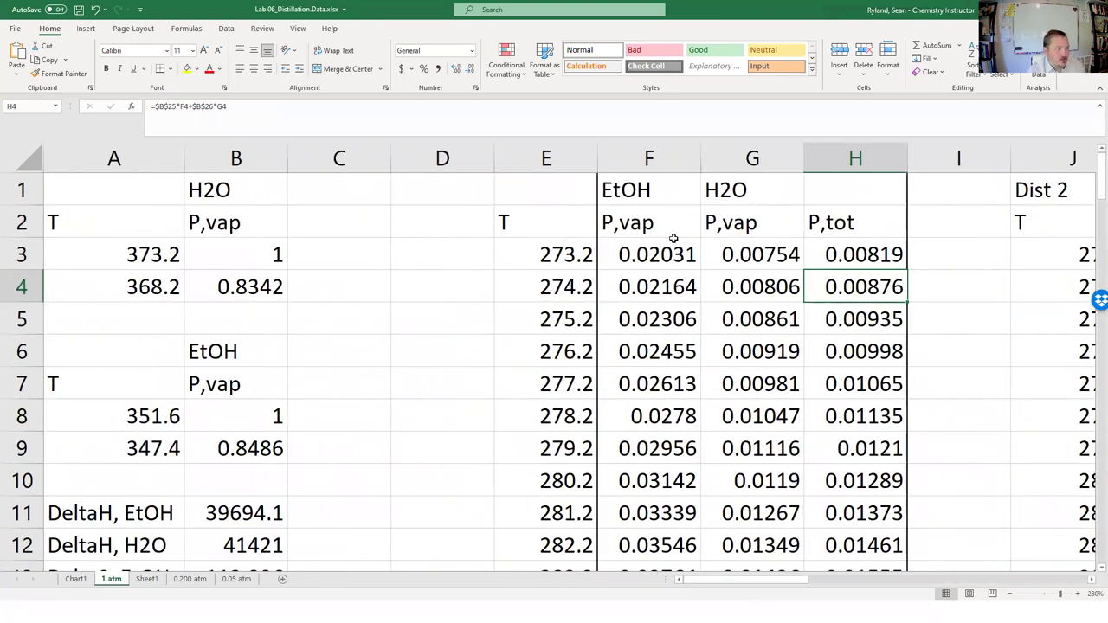
{"action": "left_click", "coordinate": [834, 256]}
{"action": "left_click", "coordinate": [849, 218]}
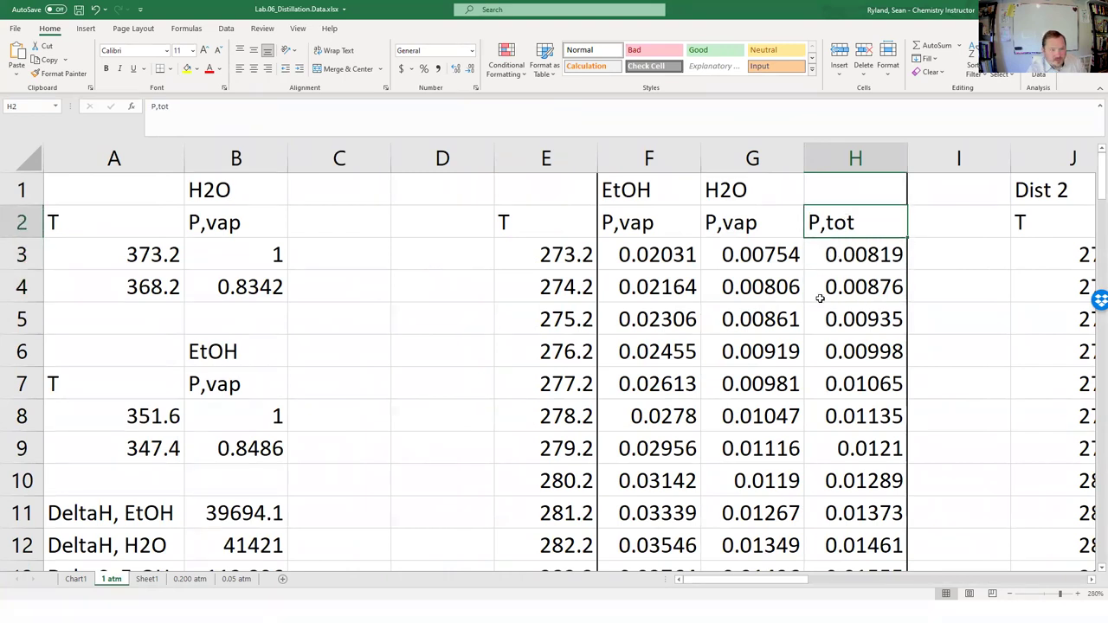
{"action": "left_click", "coordinate": [857, 277]}
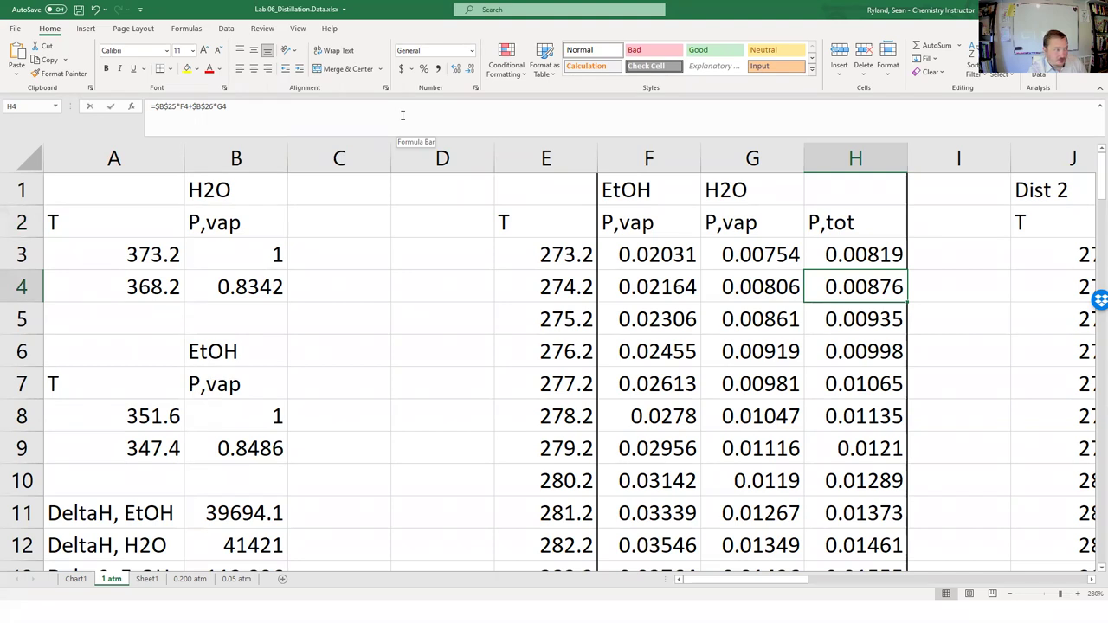
{"action": "left_click", "coordinate": [402, 115]}
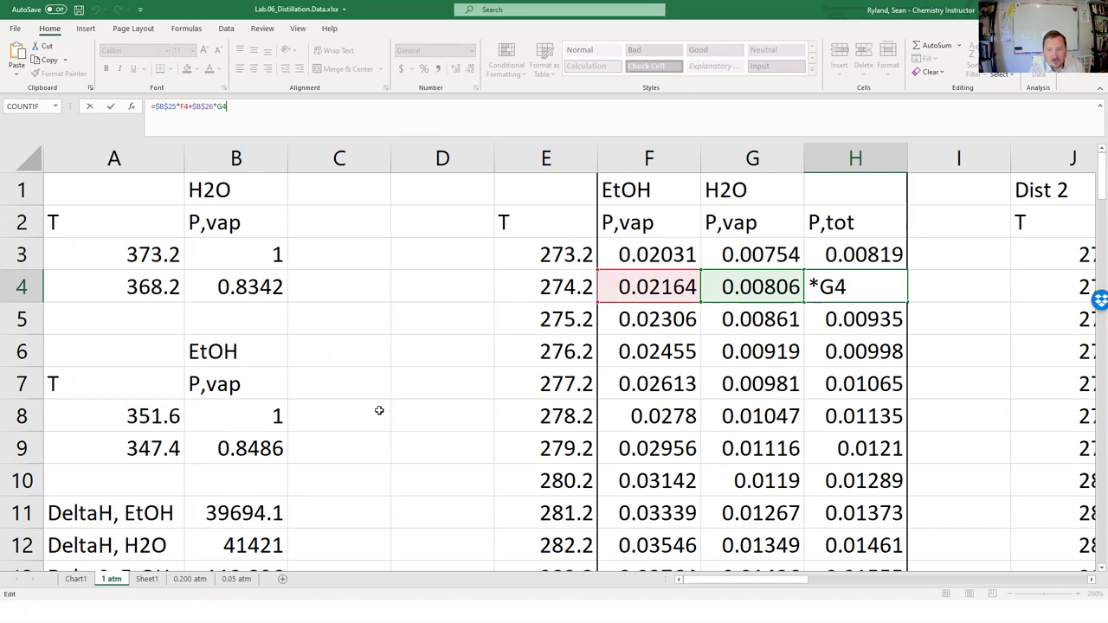
{"action": "scroll", "coordinate": [373, 415], "scroll_direction": "down", "scroll_amount": 5}
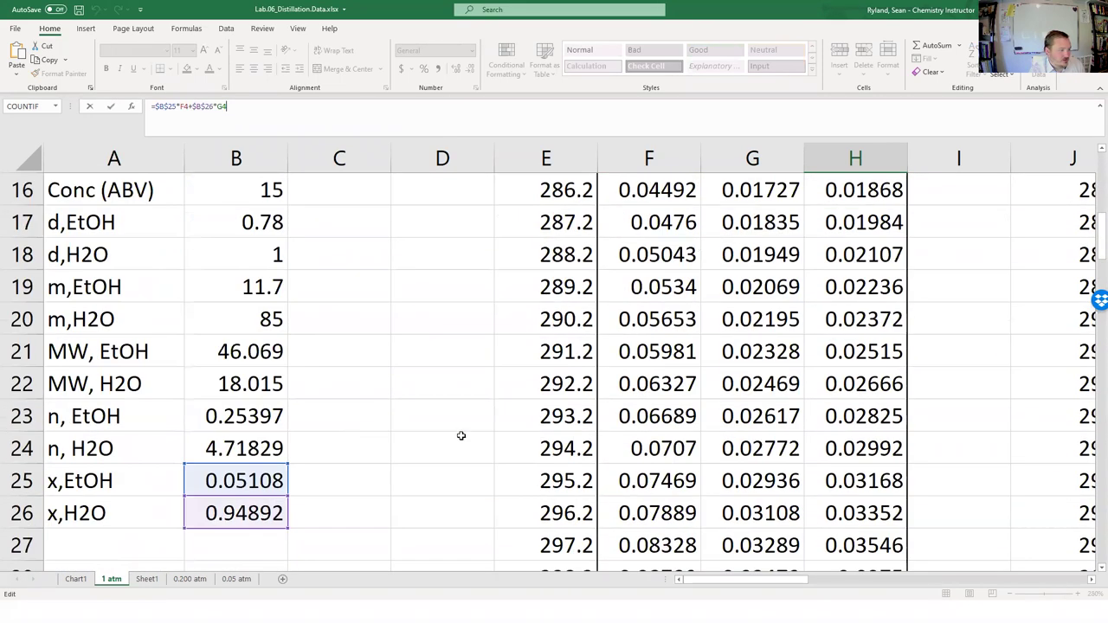
{"action": "left_click", "coordinate": [460, 434]}
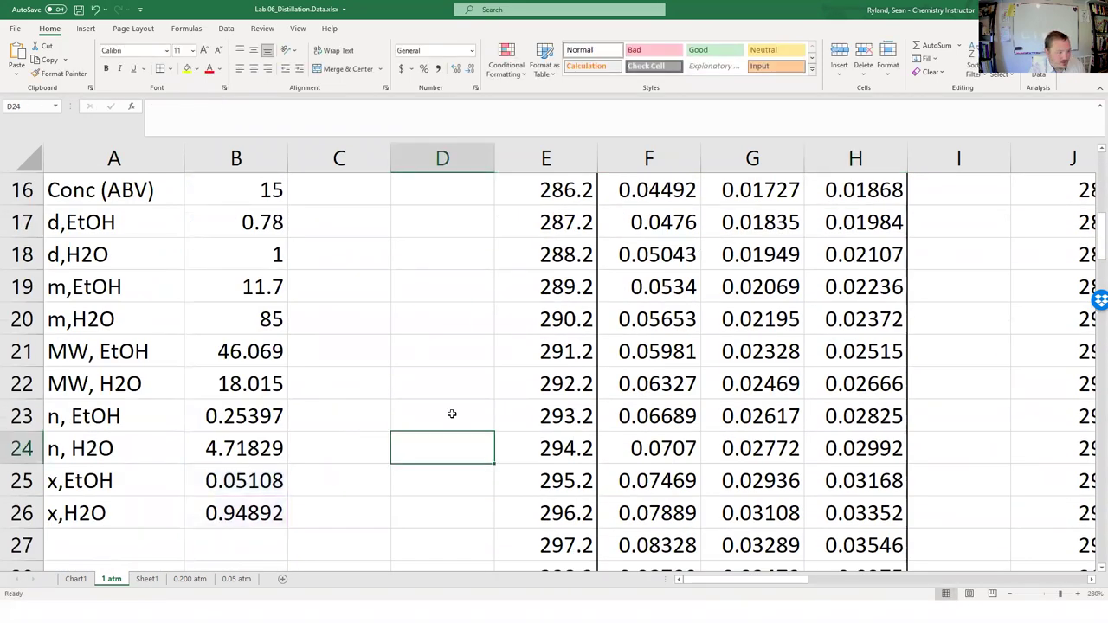
- Inspect the formulas for moles of ethanol and water in B23:B24 and the mole fractions in B25:B26
{"action": "scroll", "coordinate": [452, 414], "scroll_direction": "down", "scroll_amount": 4, "text": "ctrl"}
{"action": "scroll", "coordinate": [399, 418], "scroll_direction": "up", "scroll_amount": 2}
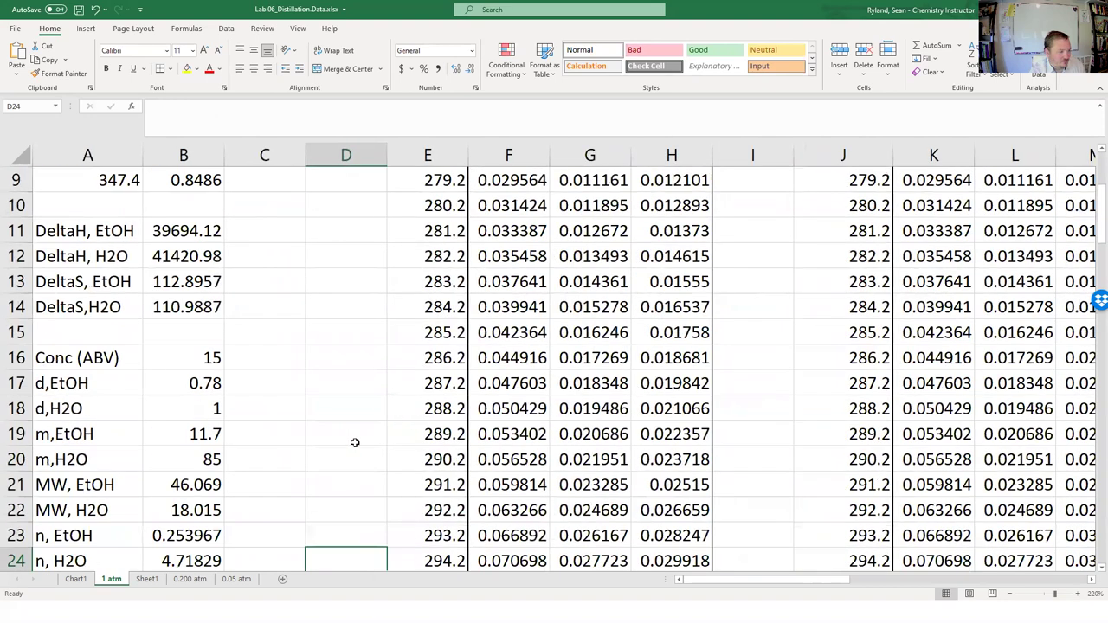
{"action": "scroll", "coordinate": [346, 446], "scroll_direction": "down", "scroll_amount": 1}
{"action": "left_click", "coordinate": [153, 510]}
{"action": "left_click", "coordinate": [177, 477]}
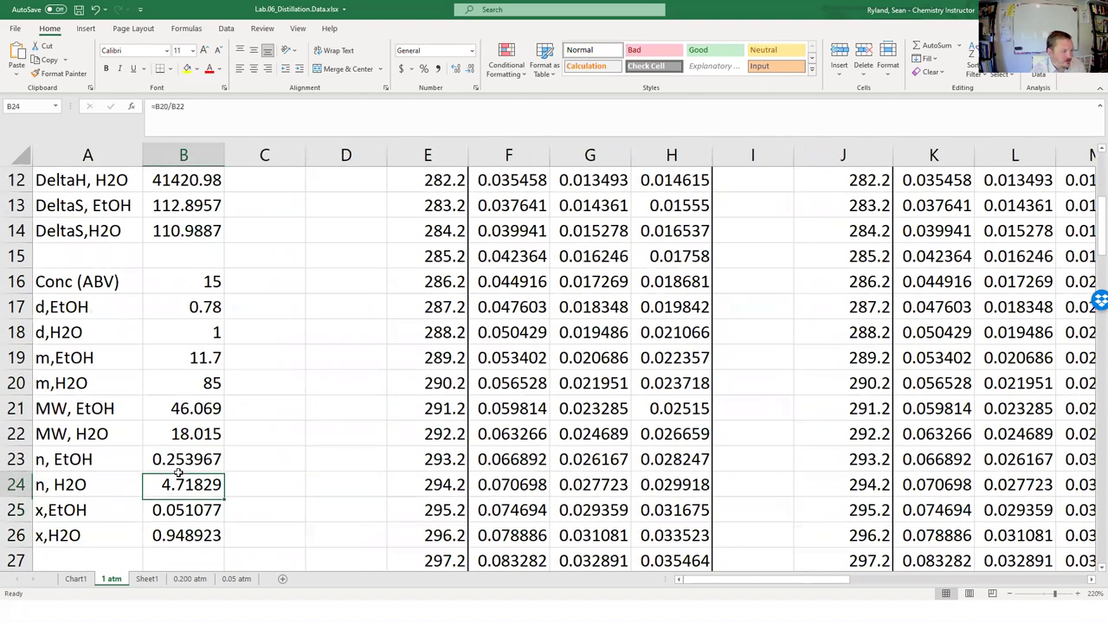
{"action": "left_click", "coordinate": [190, 461]}
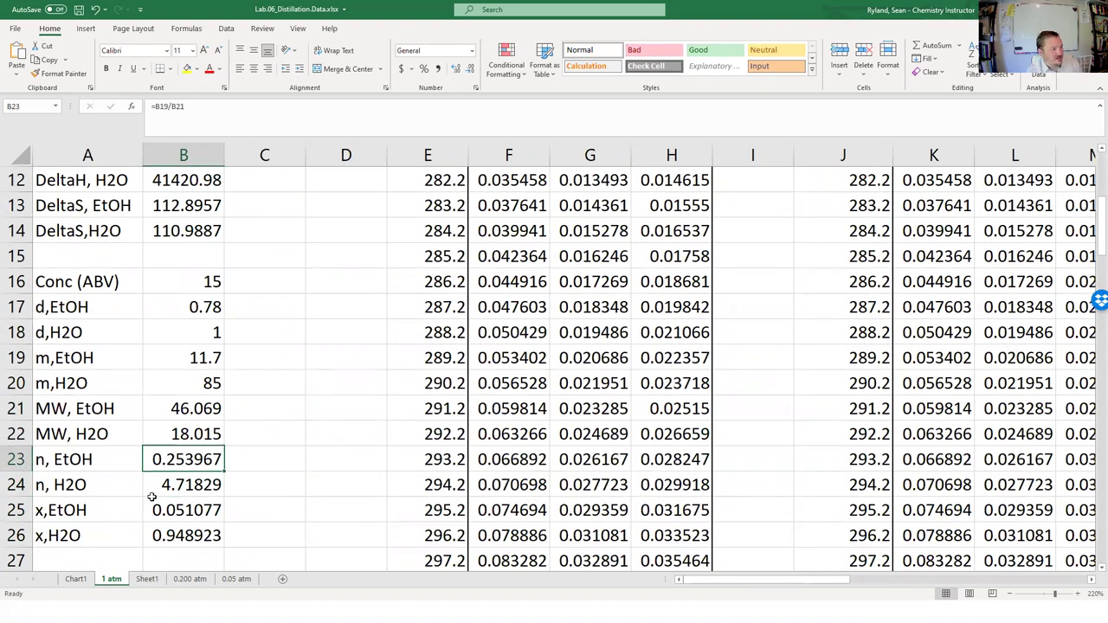
{"action": "left_click_drag", "start_coordinate": [174, 506], "coordinate": [199, 536]}
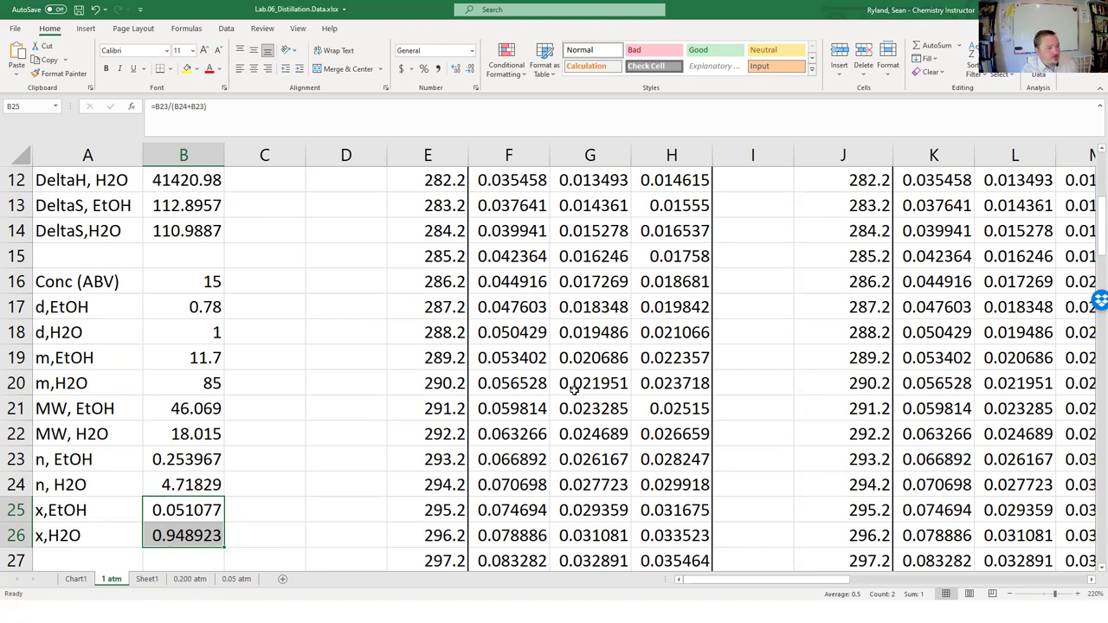
- Follow the first P,tot column from H3 down to row 102 to find the temperature where total pressure reaches about 1 atm
{"action": "scroll", "coordinate": [575, 391], "scroll_direction": "up", "scroll_amount": 2}
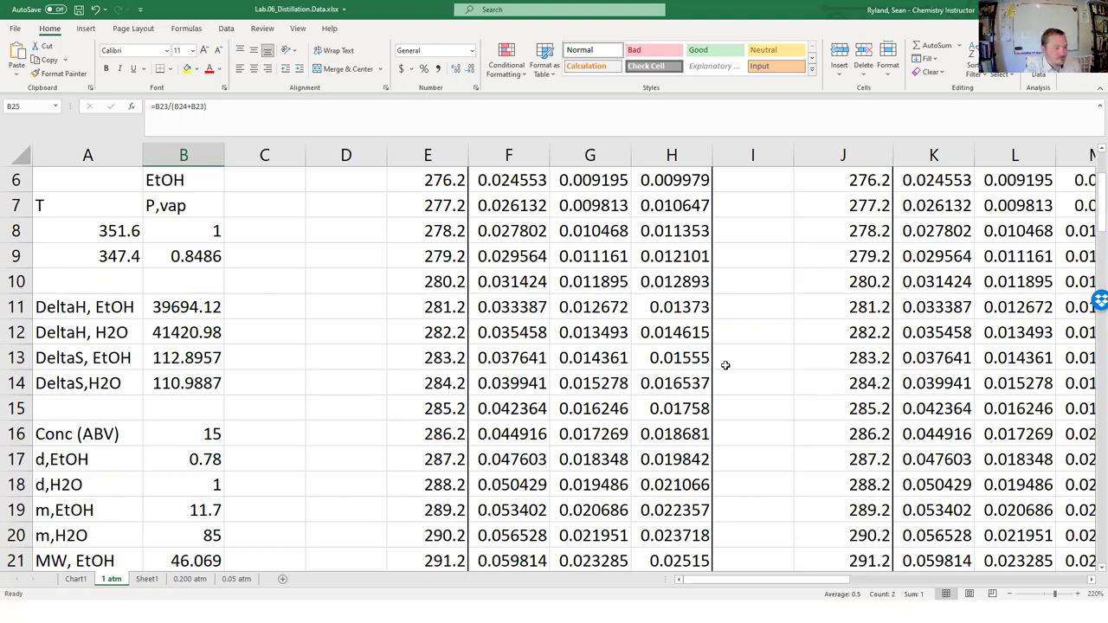
{"action": "scroll", "coordinate": [675, 377], "scroll_direction": "down", "scroll_amount": 1, "text": "ctrl"}
{"action": "scroll", "coordinate": [670, 364], "scroll_direction": "up", "scroll_amount": 2}
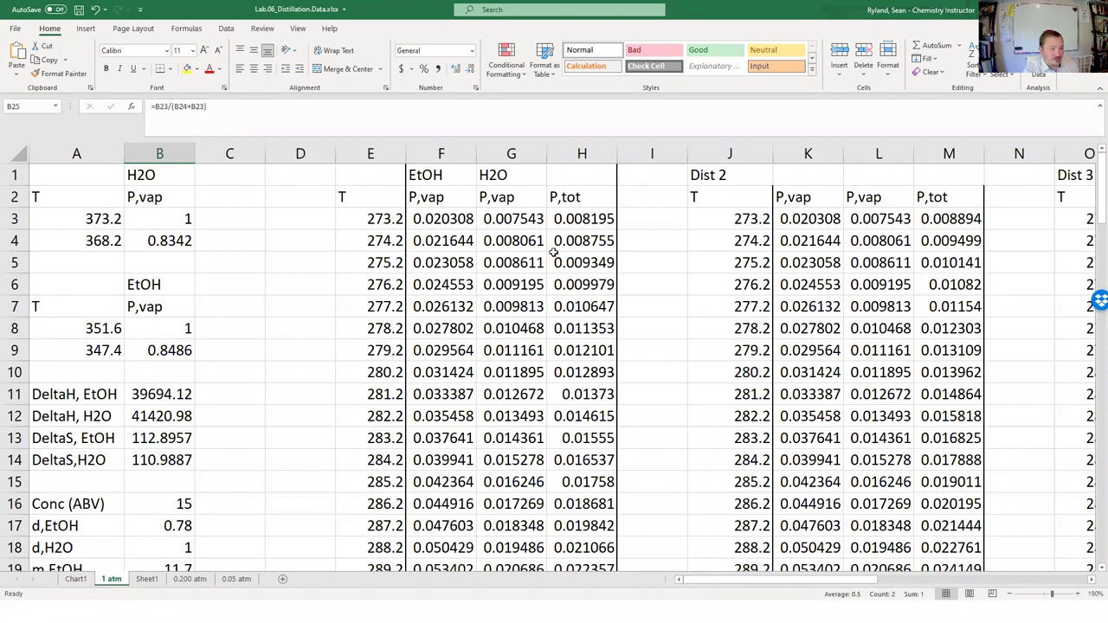
{"action": "left_click", "coordinate": [571, 220]}
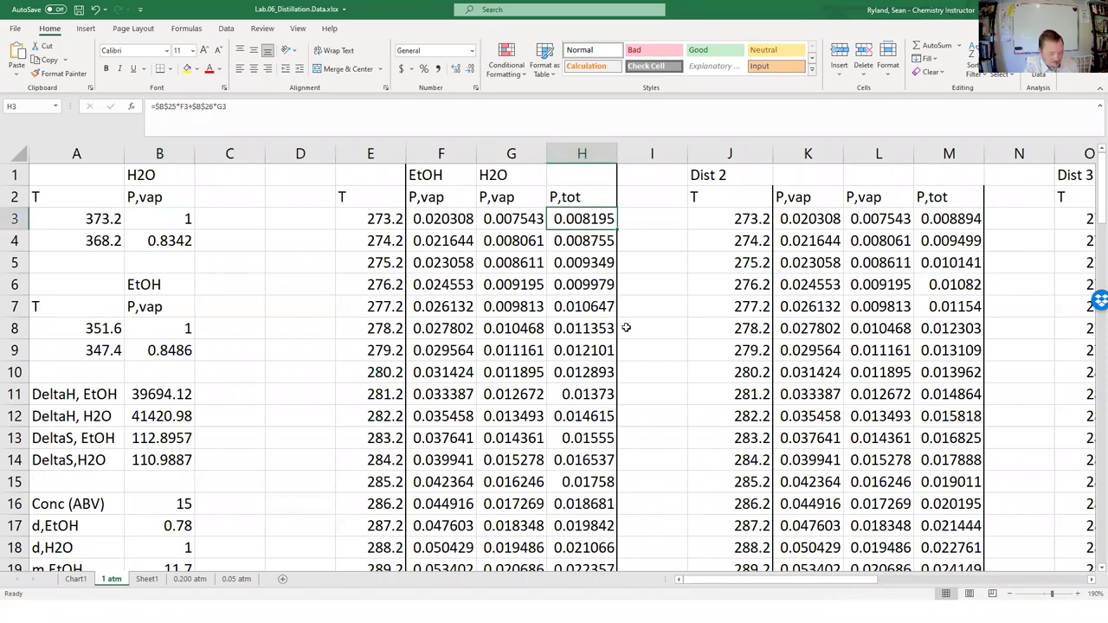
{"action": "key", "text": "Down"}
{"action": "key", "text": "Down"}
{"action": "key", "text": "Down"}
{"action": "key", "text": "Down"}
{"action": "key", "text": "Down"}
{"action": "key", "text": "Down"}
{"action": "key", "text": "Down"}
{"action": "key", "text": "Down"}
{"action": "key", "text": "Down"}
{"action": "key", "text": "Down"}
{"action": "key", "text": "Down"}
{"action": "key", "text": "Down"}
{"action": "key", "text": "Down"}
{"action": "key", "text": "Down"}
{"action": "key", "text": "Down"}
{"action": "key", "text": "Down"}
{"action": "key", "text": "Down"}
{"action": "key", "text": "Down"}
{"action": "key", "text": "Down"}
{"action": "key", "text": "Down"}
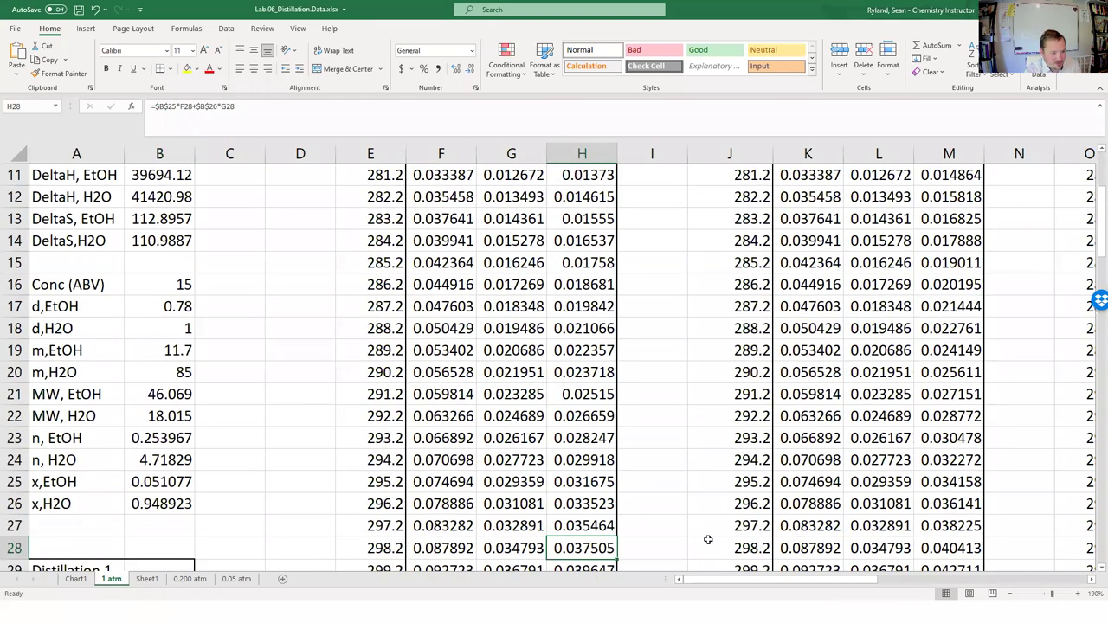
{"action": "key", "text": "Down"}
{"action": "key", "text": "Down"}
{"action": "key", "text": "Down"}
{"action": "key", "text": "Down"}
{"action": "key", "text": "Down"}
{"action": "key", "text": "Down"}
{"action": "key", "text": "Down"}
{"action": "key", "text": "Down"}
{"action": "key", "text": "Down"}
{"action": "key", "text": "Down"}
{"action": "key", "text": "Down"}
{"action": "key", "text": "Down"}
{"action": "key", "text": "Down"}
{"action": "key", "text": "Down"}
{"action": "key", "text": "Down"}
{"action": "key", "text": "Down"}
{"action": "key", "text": "Down"}
{"action": "key", "text": "Down"}
{"action": "key", "text": "Down"}
{"action": "key", "text": "Down"}
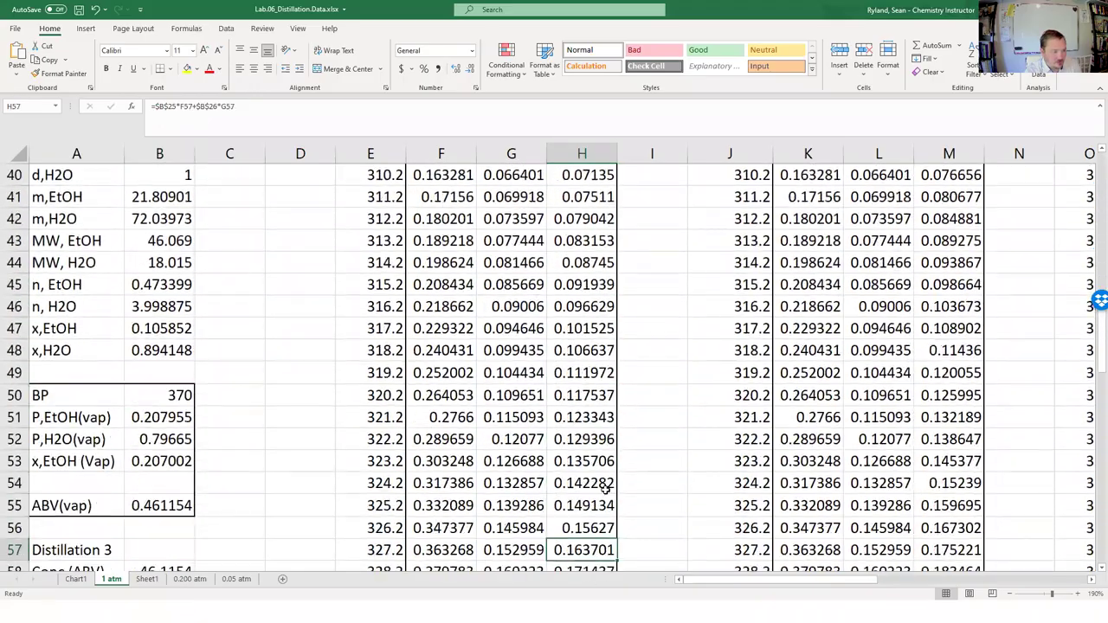
{"action": "key", "text": "Down"}
{"action": "key", "text": "Down"}
{"action": "key", "text": "Down"}
{"action": "key", "text": "Down"}
{"action": "key", "text": "Down"}
{"action": "key", "text": "Down"}
{"action": "key", "text": "Down"}
{"action": "key", "text": "Down"}
{"action": "key", "text": "Down"}
{"action": "key", "text": "Down"}
{"action": "key", "text": "Down"}
{"action": "key", "text": "Down"}
{"action": "key", "text": "Down"}
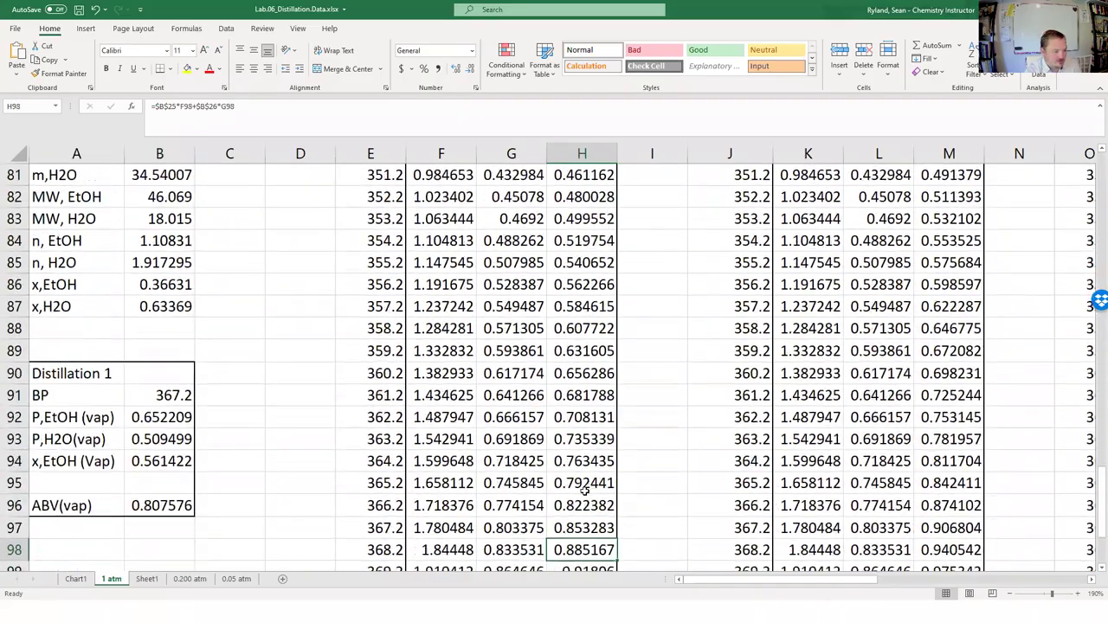
{"action": "key", "text": "Down"}
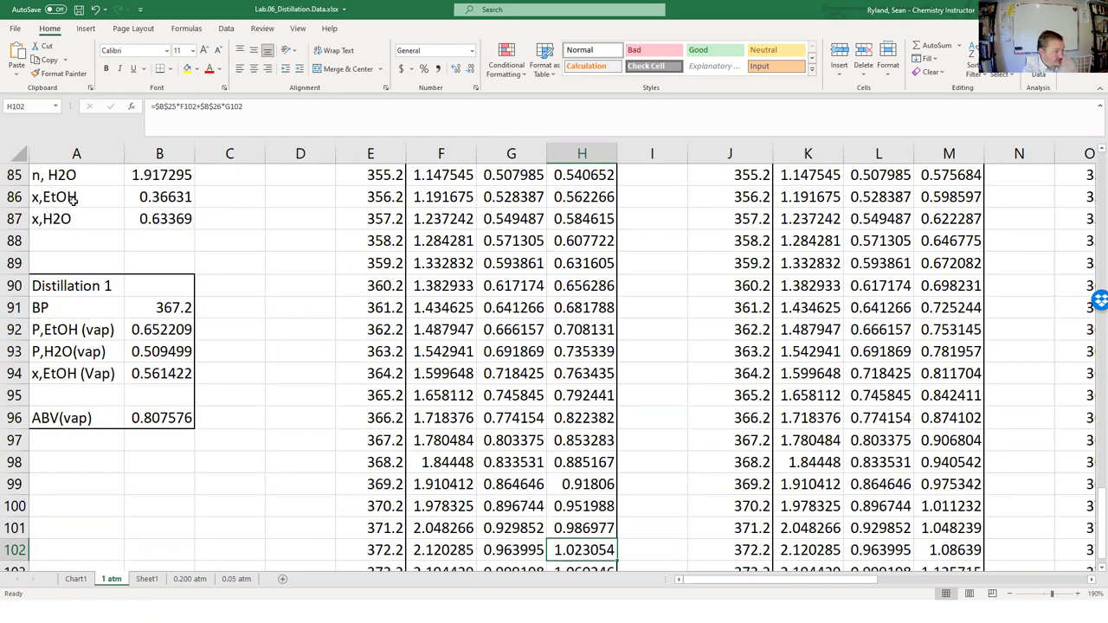
- Examine the BP entry in B91 and the P,EtOH (vap) formula in B92 against the temperature and pressure table
{"action": "left_click", "coordinate": [184, 332]}
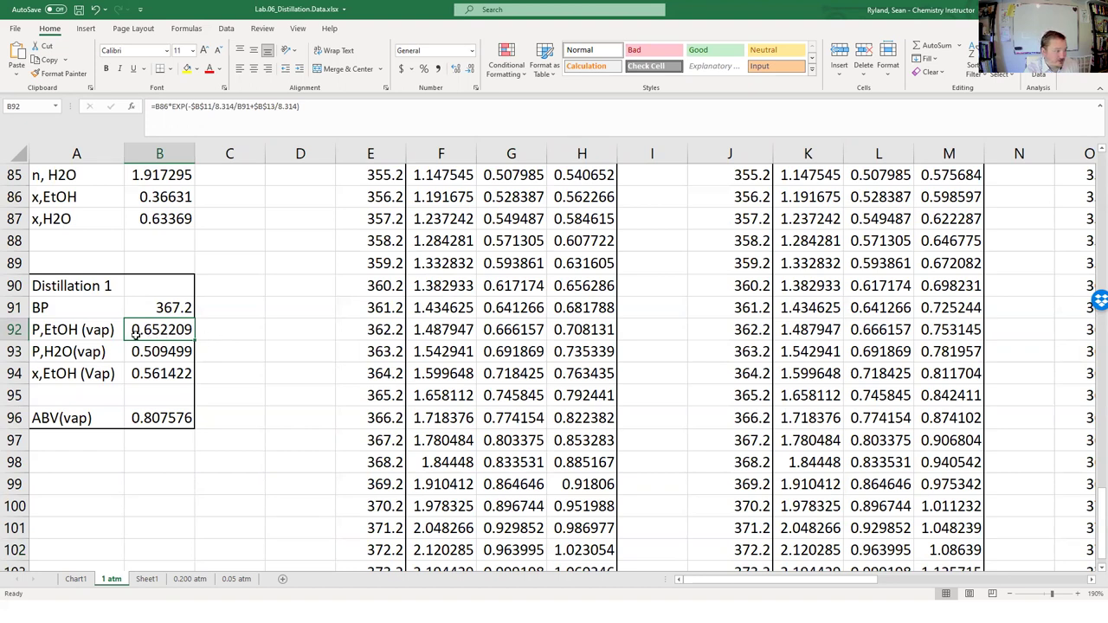
{"action": "left_click", "coordinate": [183, 309]}
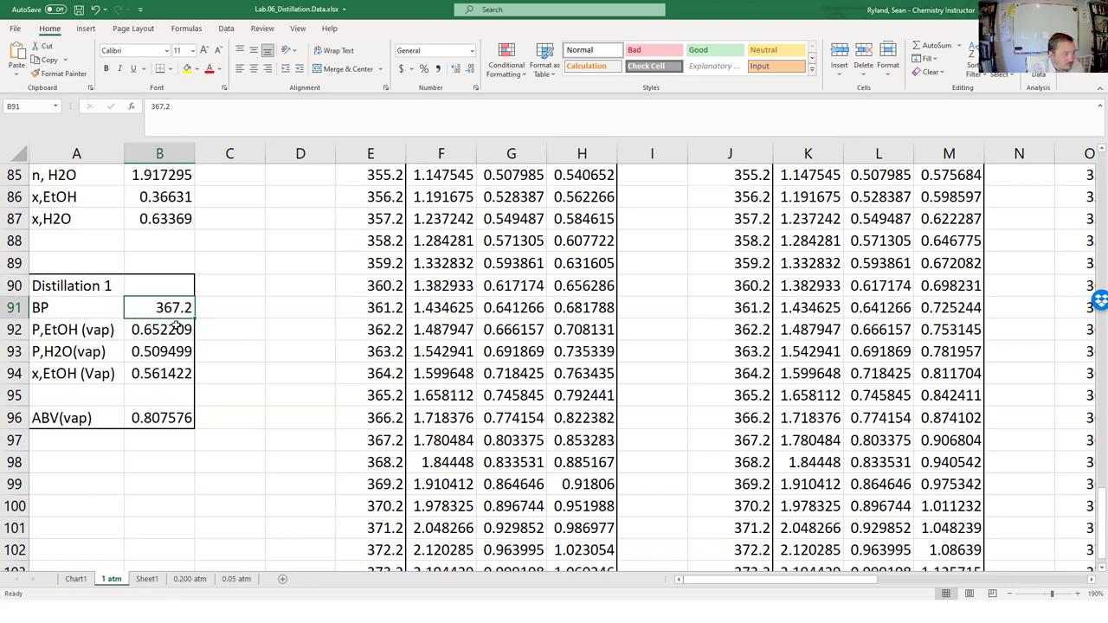
{"action": "left_click", "coordinate": [176, 324]}
{"action": "scroll", "coordinate": [174, 322], "scroll_direction": "up", "scroll_amount": 1}
{"action": "left_click", "coordinate": [154, 367]}
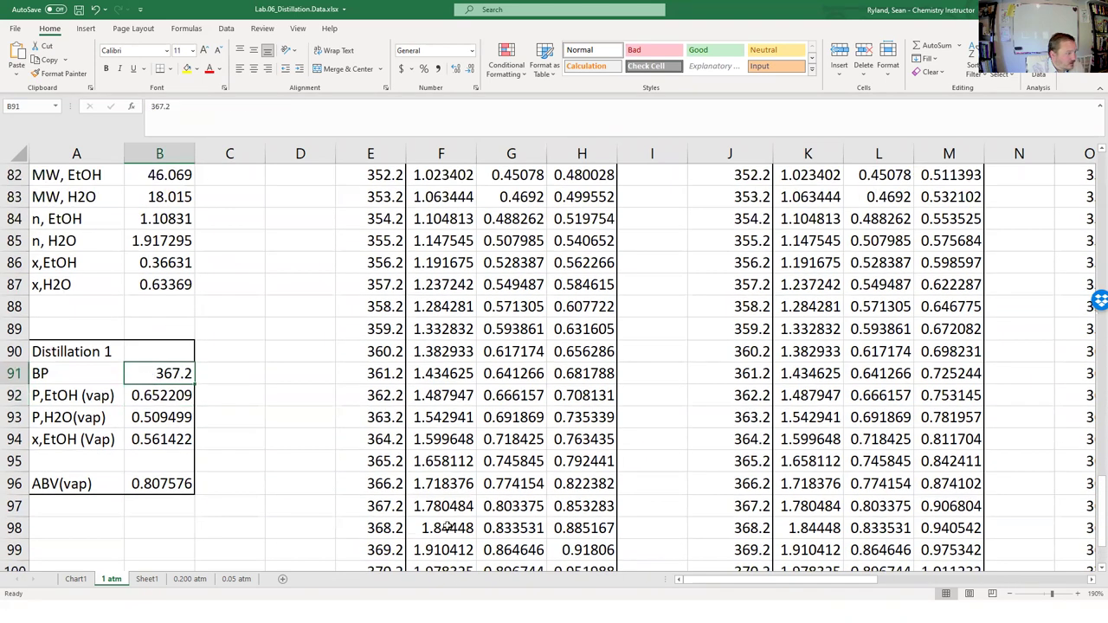
{"action": "scroll", "coordinate": [370, 488], "scroll_direction": "down", "scroll_amount": 3}
{"action": "scroll", "coordinate": [286, 407], "scroll_direction": "up", "scroll_amount": 3}
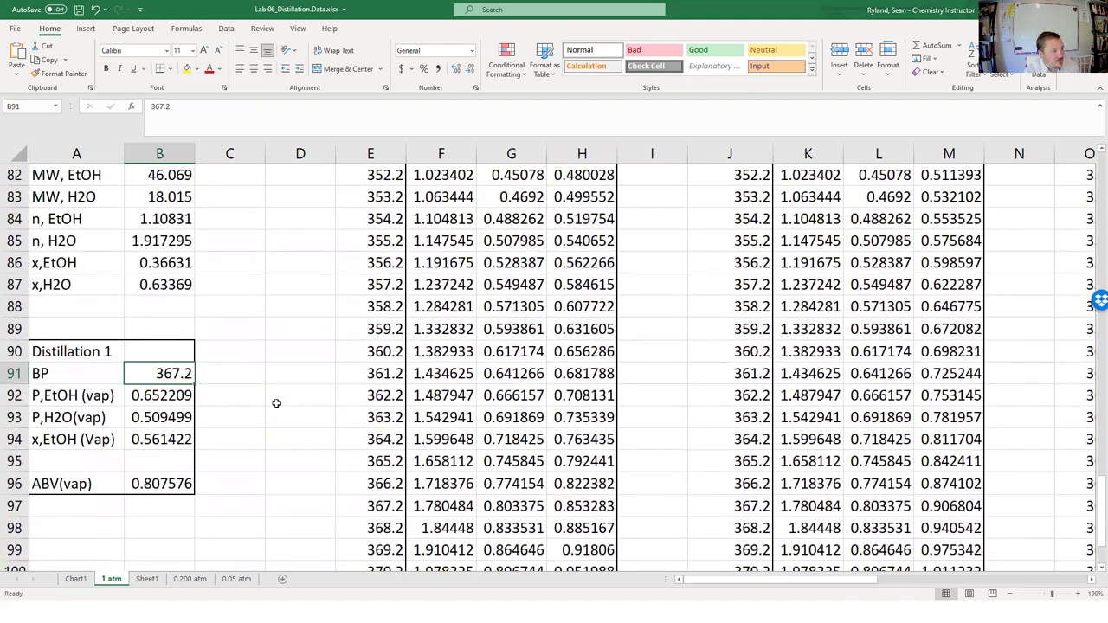
{"action": "scroll", "coordinate": [469, 529], "scroll_direction": "down", "scroll_amount": 1}
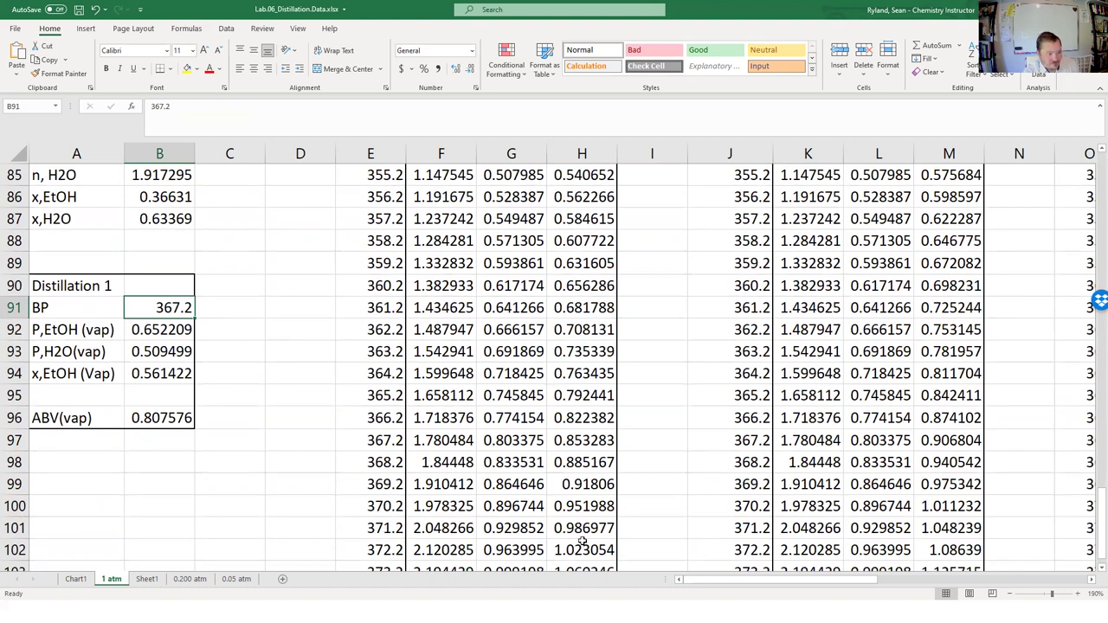
{"action": "left_click", "coordinate": [160, 327]}
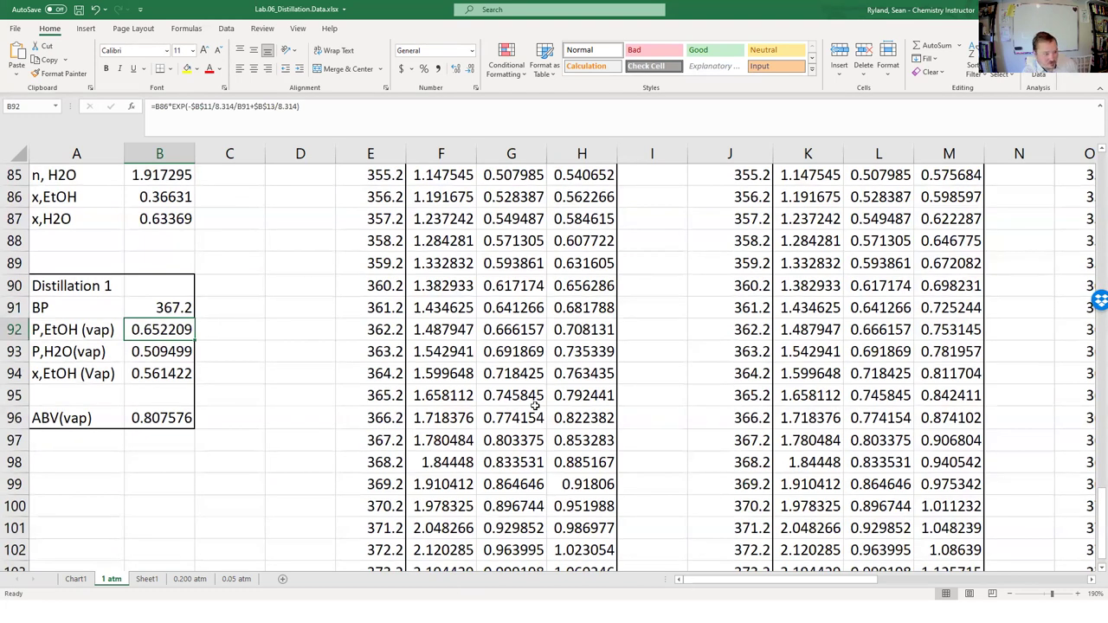
- Inspect the pure water and ethanol vapor-pressure formulas in G102 and F102 for the 372.2 K row
{"action": "left_click", "coordinate": [490, 504]}
{"action": "left_click", "coordinate": [511, 549]}
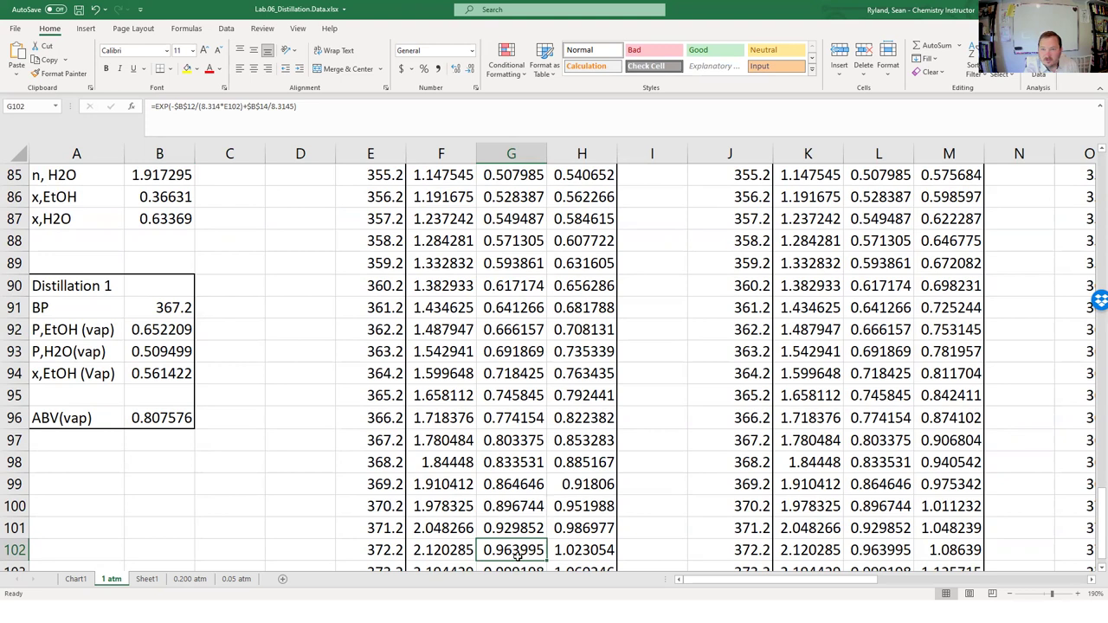
{"action": "left_click", "coordinate": [449, 549]}
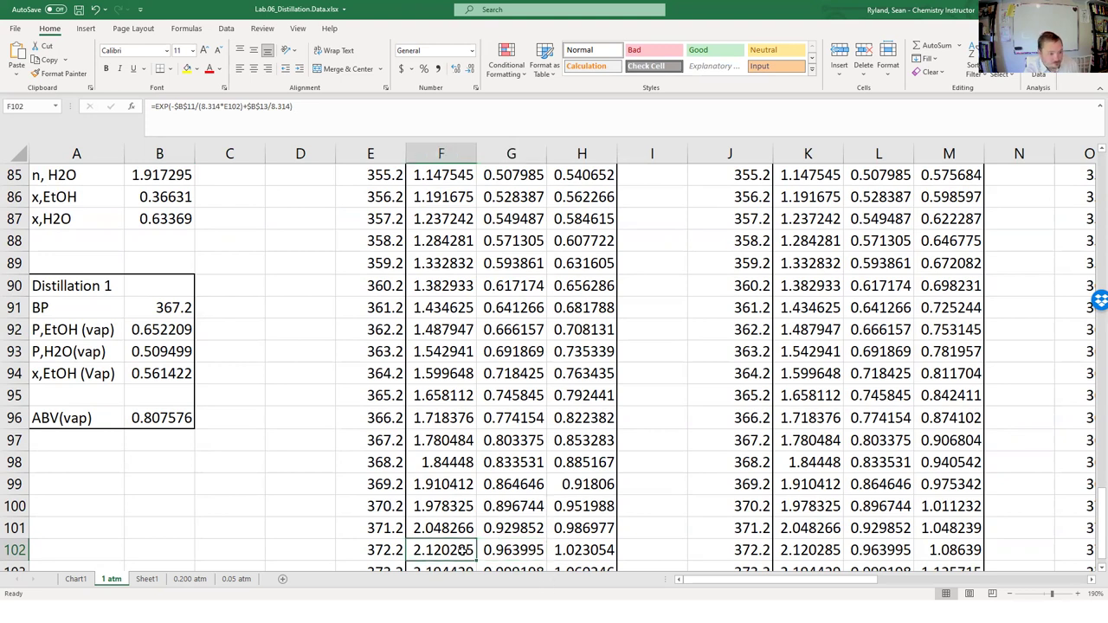
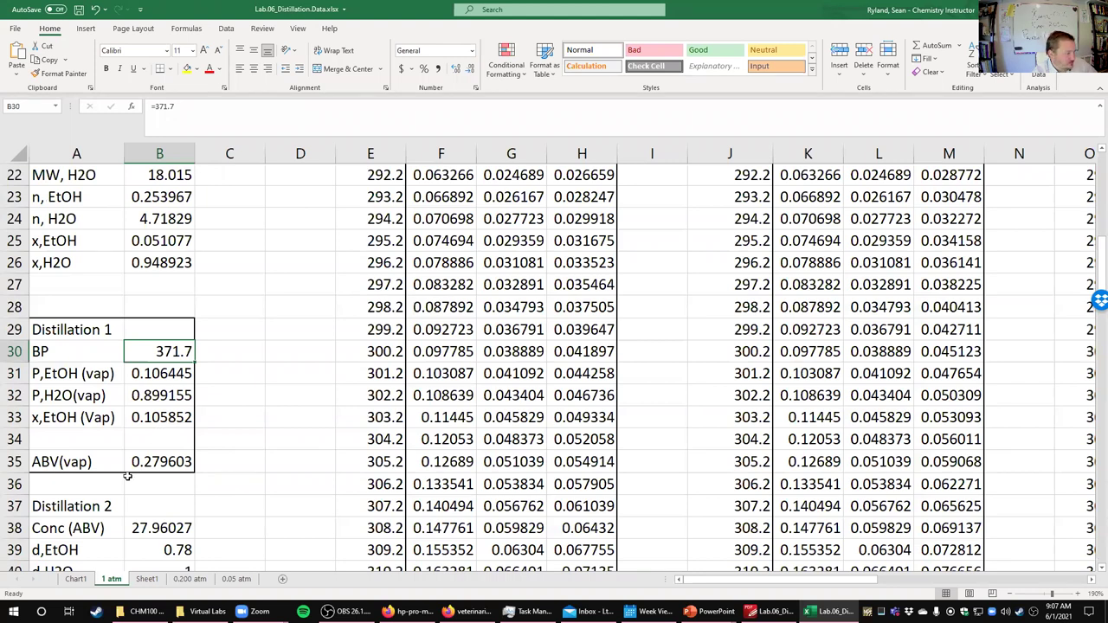
- Examine the Distillation 1 block in A29:B35, its ABV(vap) and x,EtOH (Vap) formulas, and the row 34 vapor pressures
{"action": "left_click", "coordinate": [169, 460]}
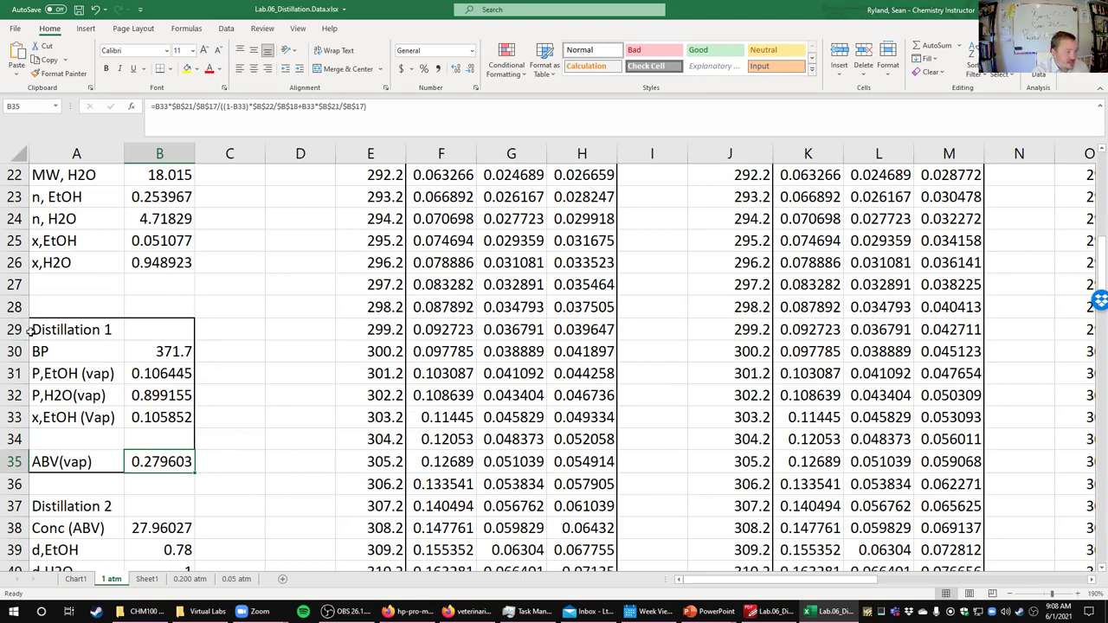
{"action": "left_click_drag", "start_coordinate": [39, 329], "coordinate": [169, 466]}
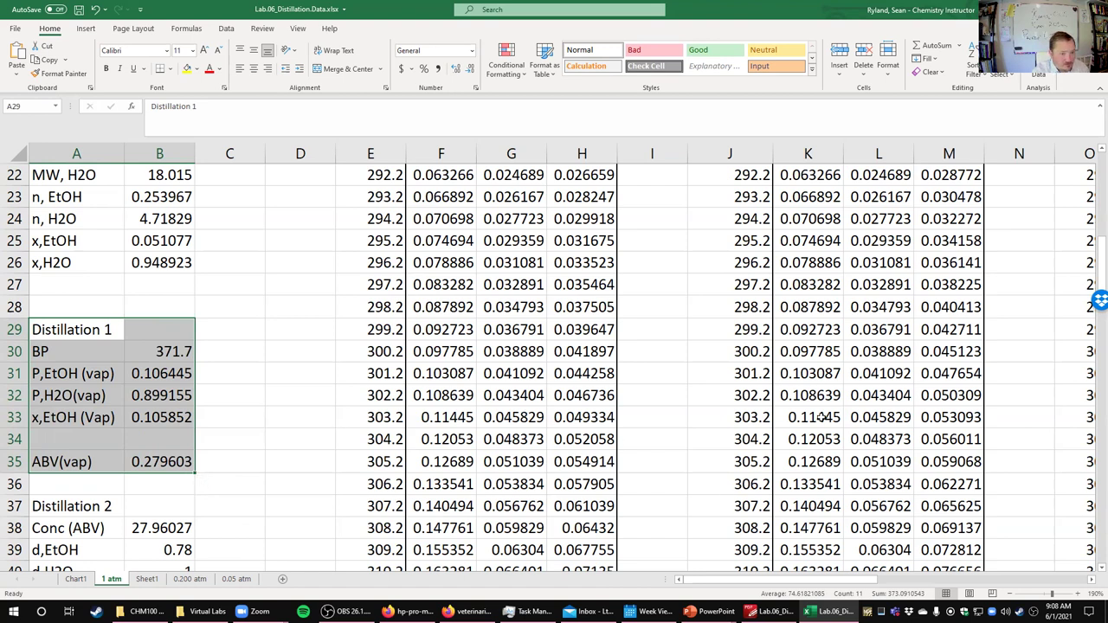
{"action": "key", "text": "ctrl+q"}
{"action": "left_click", "coordinate": [433, 439]}
{"action": "left_click_drag", "start_coordinate": [361, 438], "coordinate": [451, 439]}
{"action": "left_click_drag", "start_coordinate": [556, 439], "coordinate": [938, 446]}
{"action": "left_click_drag", "start_coordinate": [472, 443], "coordinate": [498, 440]}
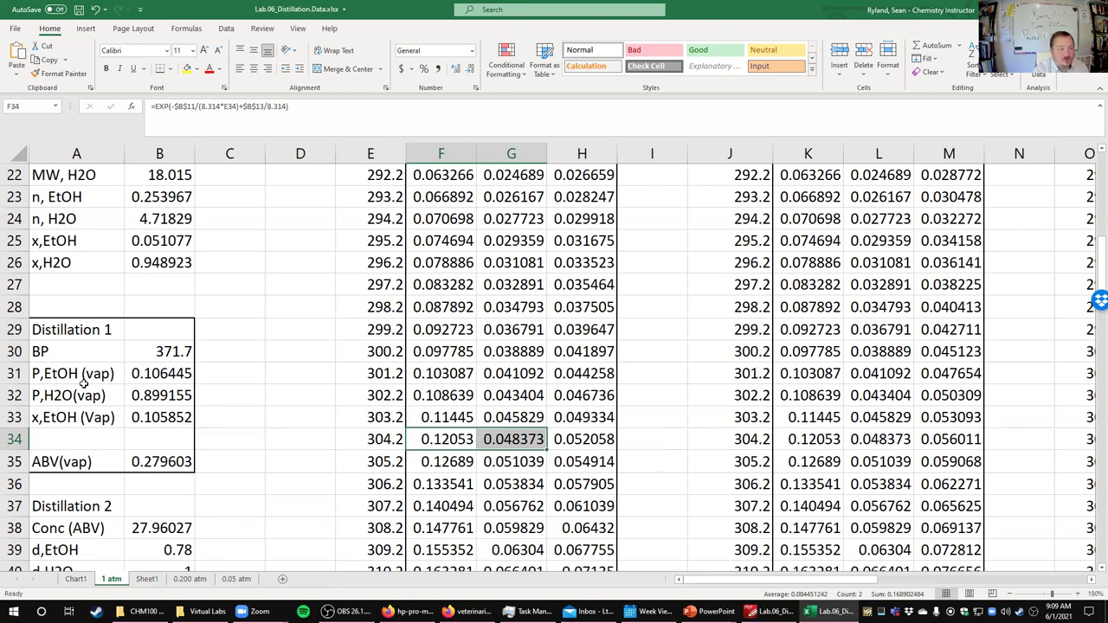
{"action": "left_click", "coordinate": [186, 423]}
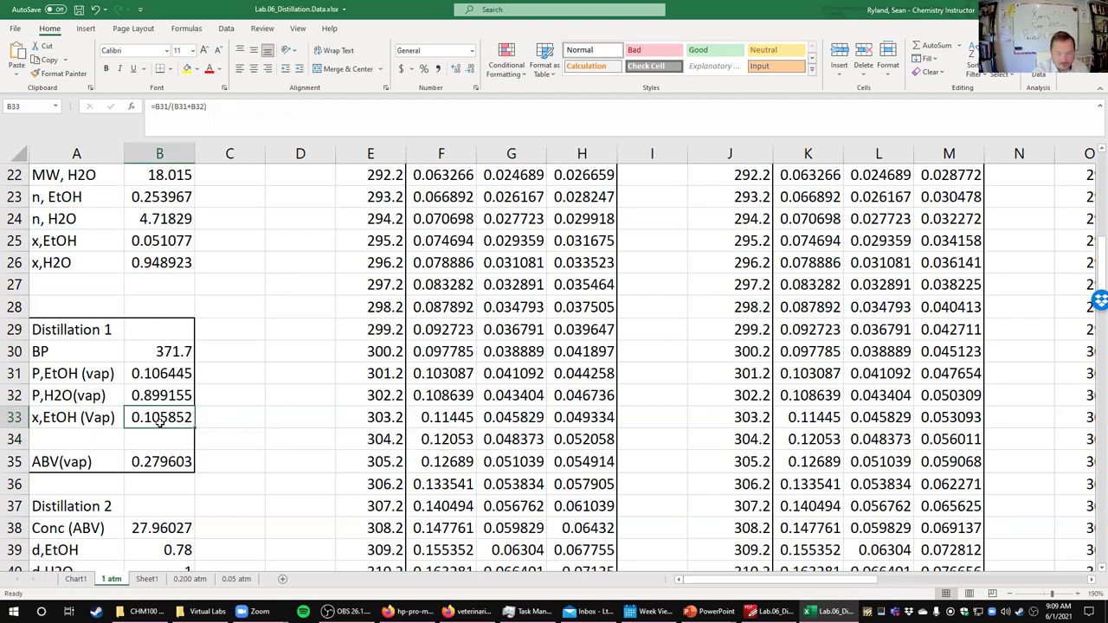
- Examine the Dist 2 P,tot formula in M4, which combines the two vapor pressures with the mole fractions in B47 and B48
{"action": "left_click", "coordinate": [962, 380]}
{"action": "scroll", "coordinate": [988, 441], "scroll_direction": "up", "scroll_amount": 6}
{"action": "scroll", "coordinate": [988, 390], "scroll_direction": "up", "scroll_amount": 1}
{"action": "left_click", "coordinate": [970, 197]}
{"action": "left_click", "coordinate": [967, 238]}
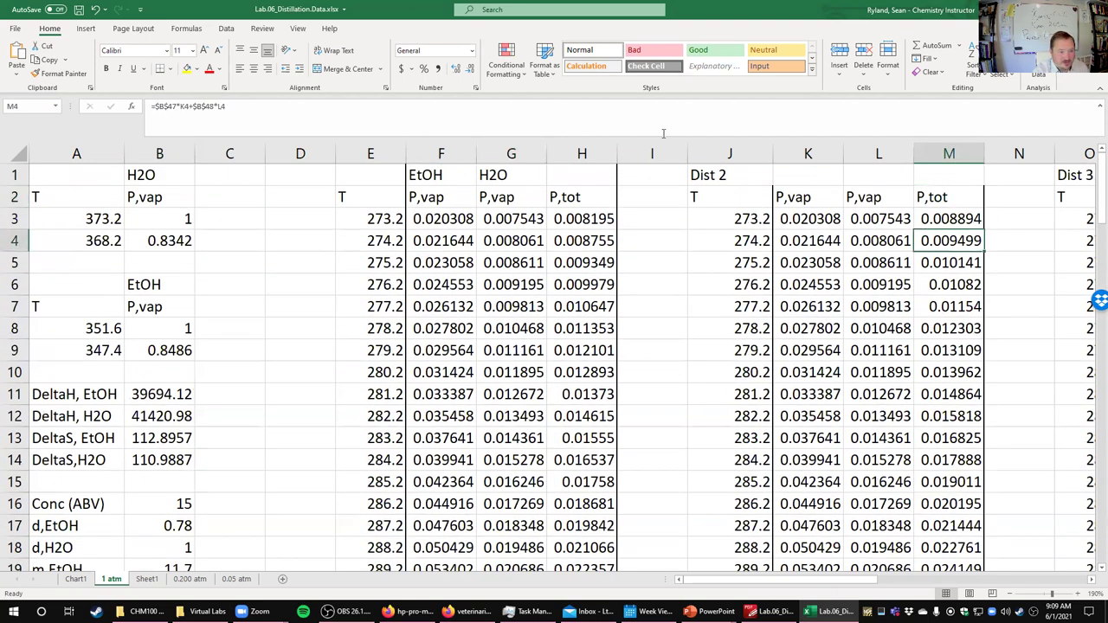
{"action": "left_click", "coordinate": [656, 124]}
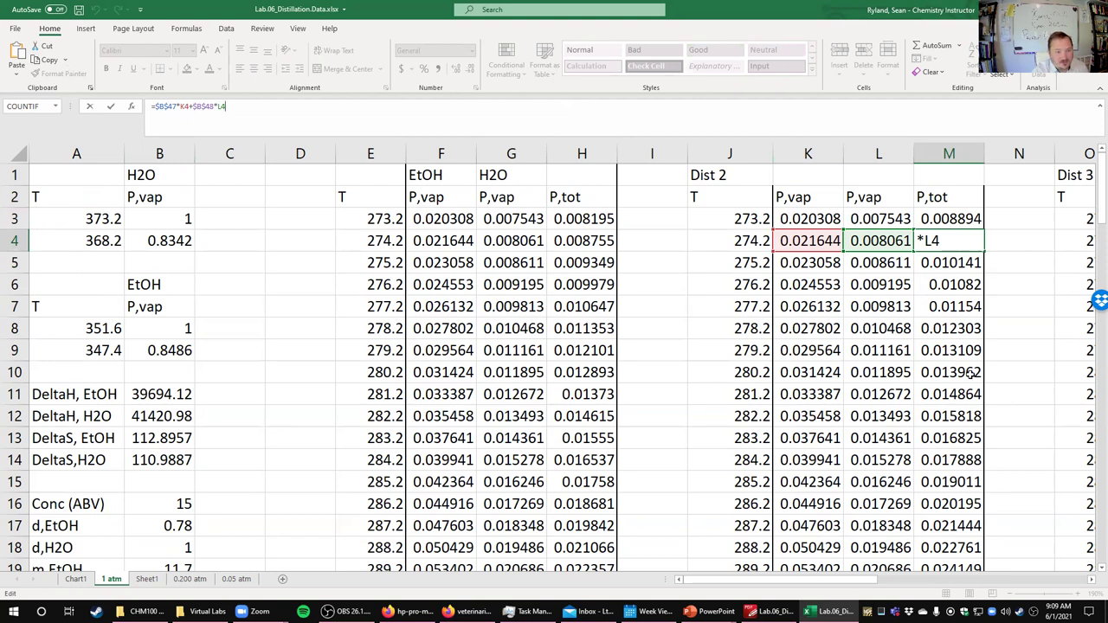
{"action": "key", "text": "Return"}
- Follow the Dist 2 P,tot column down to rows 99 and 100 to find the temperatures bracketing a total pressure of 1 atm
{"action": "scroll", "coordinate": [974, 389], "scroll_direction": "down", "scroll_amount": 9}
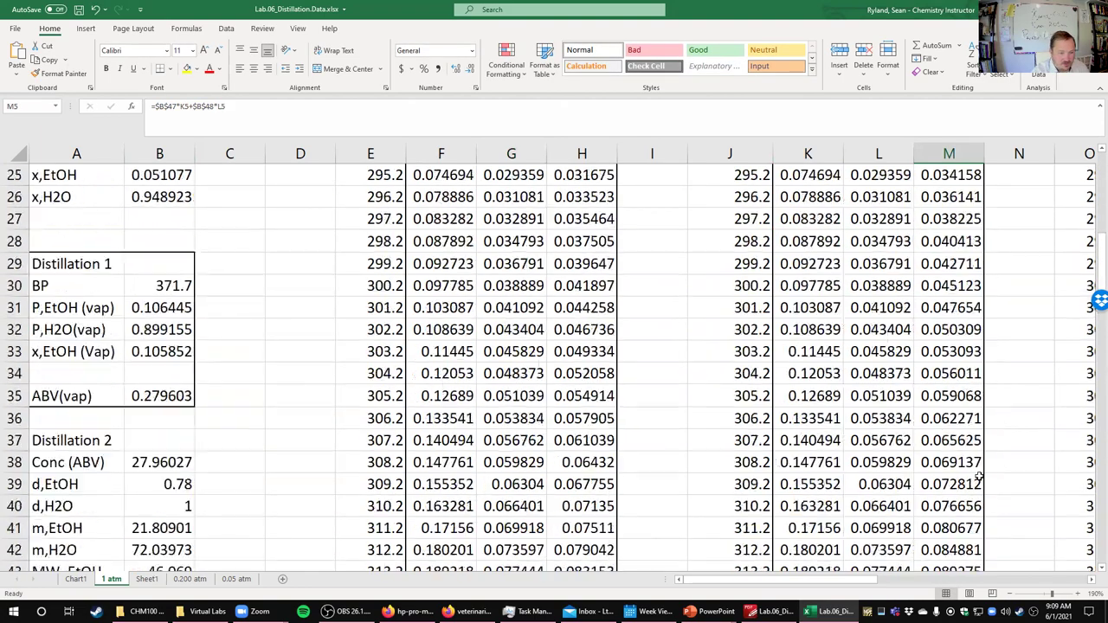
{"action": "scroll", "coordinate": [980, 474], "scroll_direction": "down", "scroll_amount": 16}
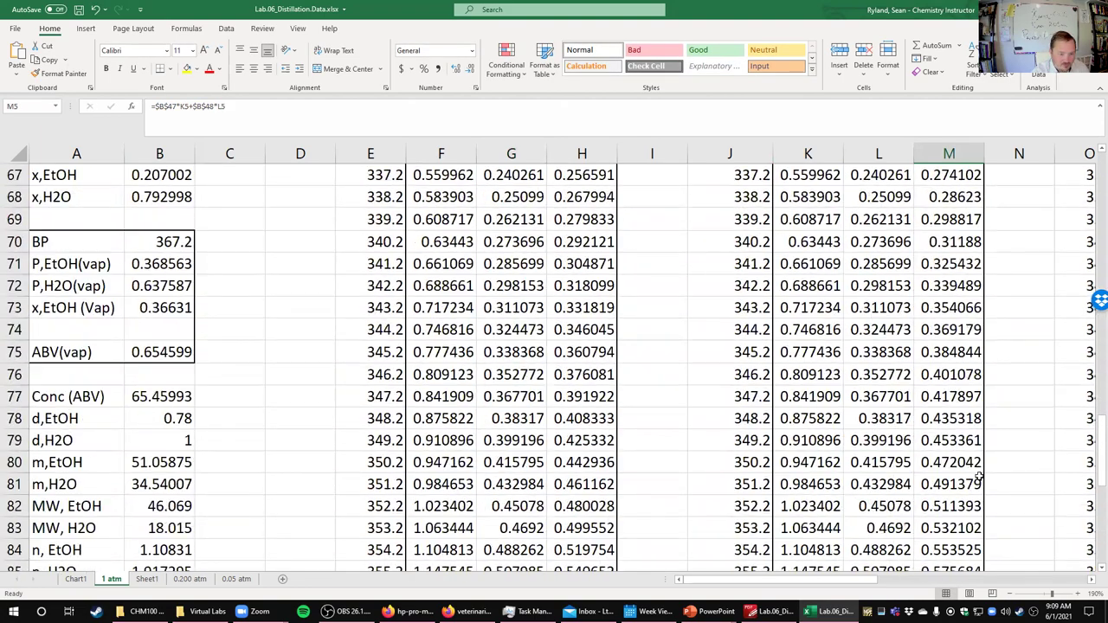
{"action": "scroll", "coordinate": [980, 482], "scroll_direction": "down", "scroll_amount": 3}
{"action": "left_click", "coordinate": [952, 485]}
{"action": "left_click", "coordinate": [752, 488]}
{"action": "left_click", "coordinate": [762, 507]}
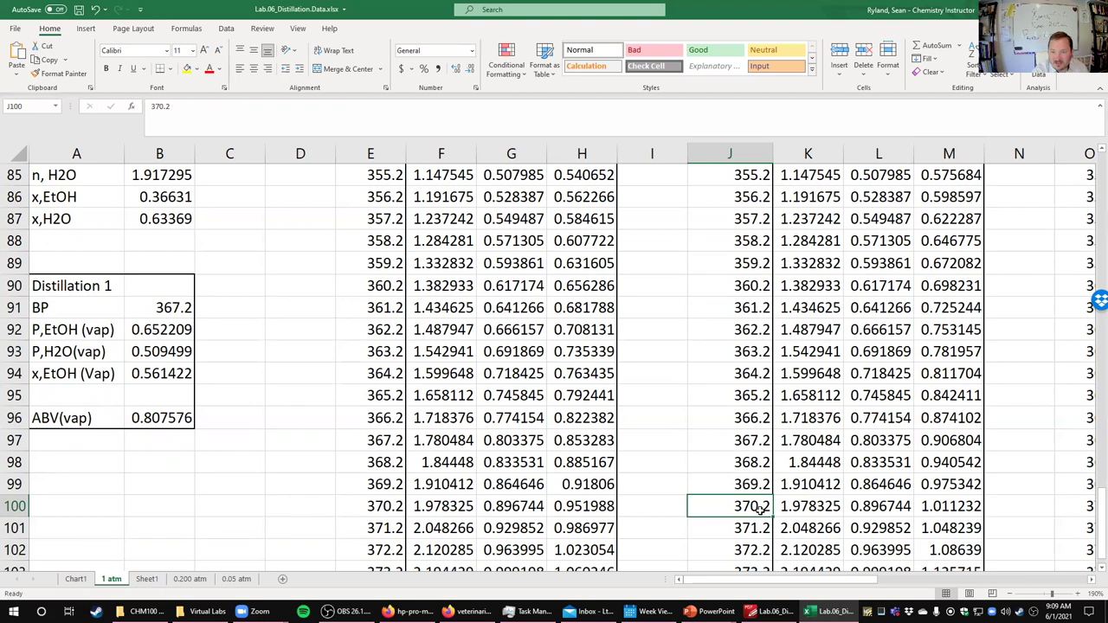
{"action": "left_click_drag", "start_coordinate": [830, 488], "coordinate": [881, 509]}
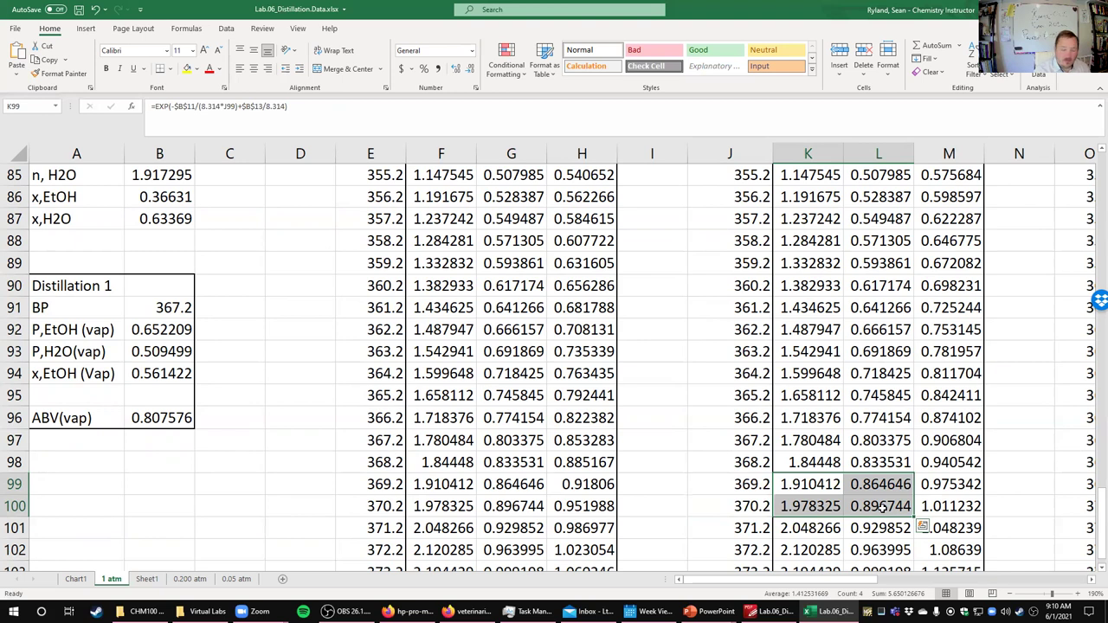
{"action": "left_click", "coordinate": [1032, 440]}
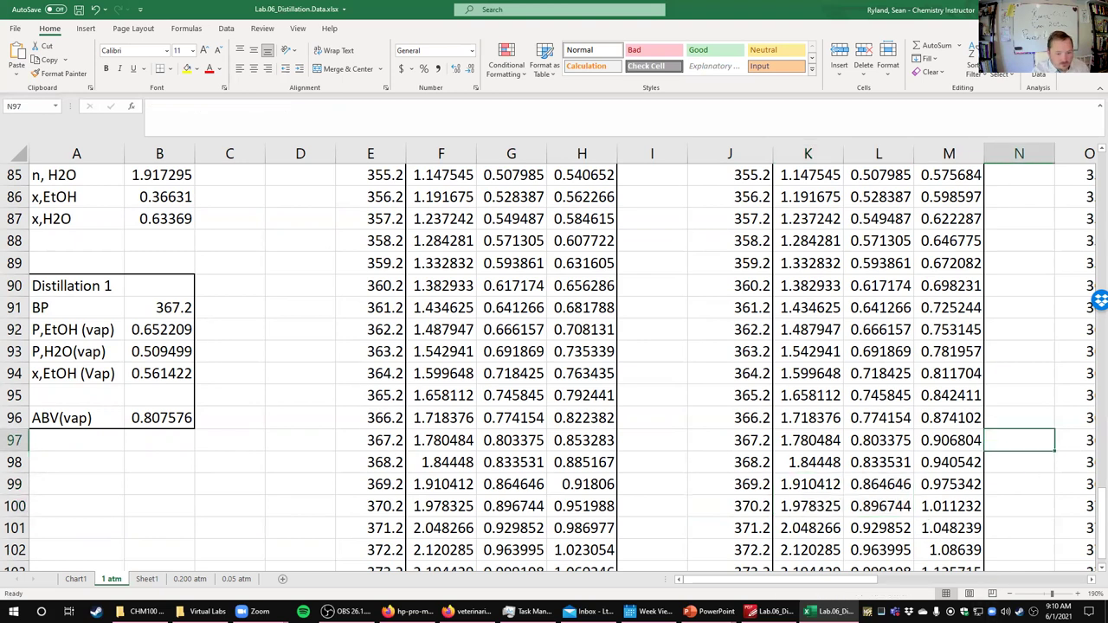
- Find the Summary table at Z4 and autofit column Z to its row labels
{"action": "scroll", "coordinate": [1092, 414], "scroll_direction": "up", "scroll_amount": 16}
{"action": "scroll", "coordinate": [1093, 413], "scroll_direction": "up", "scroll_amount": 12}
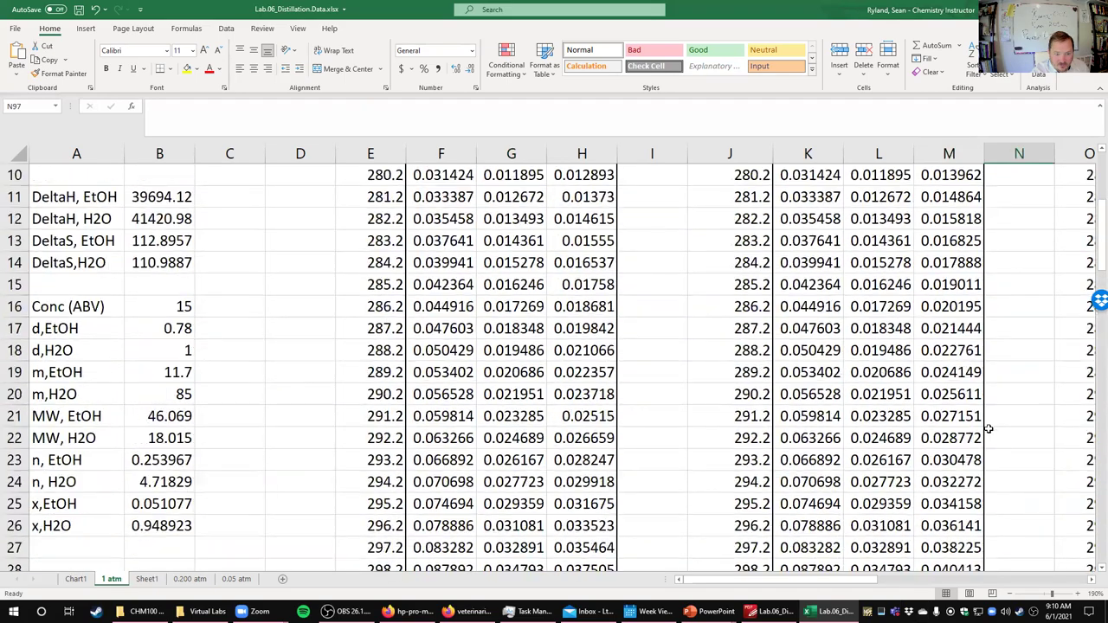
{"action": "left_click_drag", "start_coordinate": [857, 585], "coordinate": [1080, 572]}
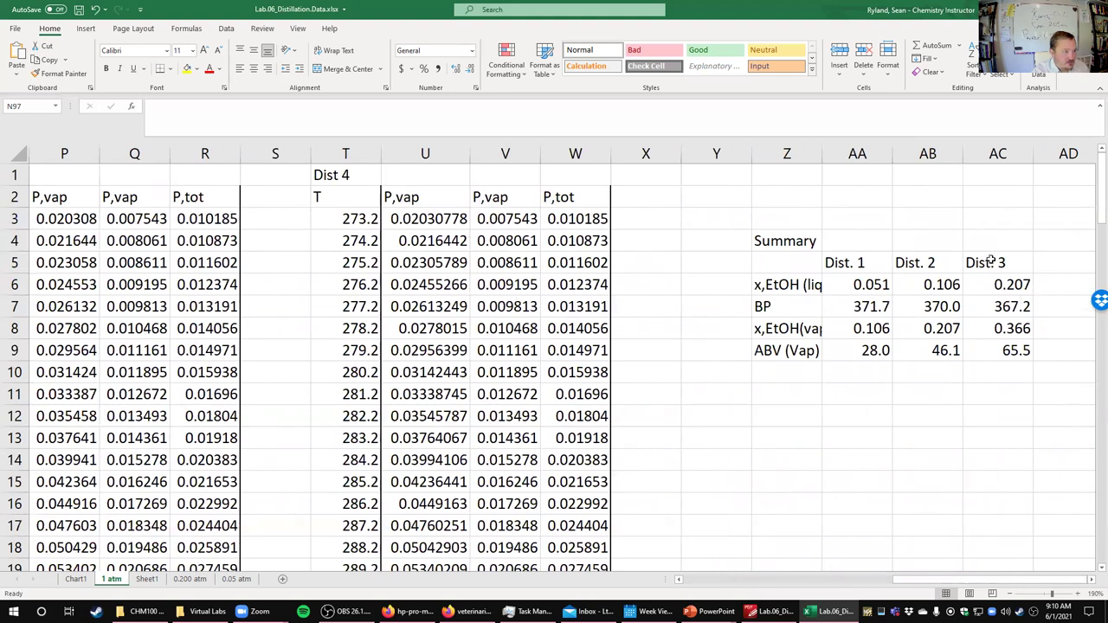
{"action": "left_click", "coordinate": [883, 303]}
{"action": "left_click", "coordinate": [817, 254]}
{"action": "left_click", "coordinate": [787, 234]}
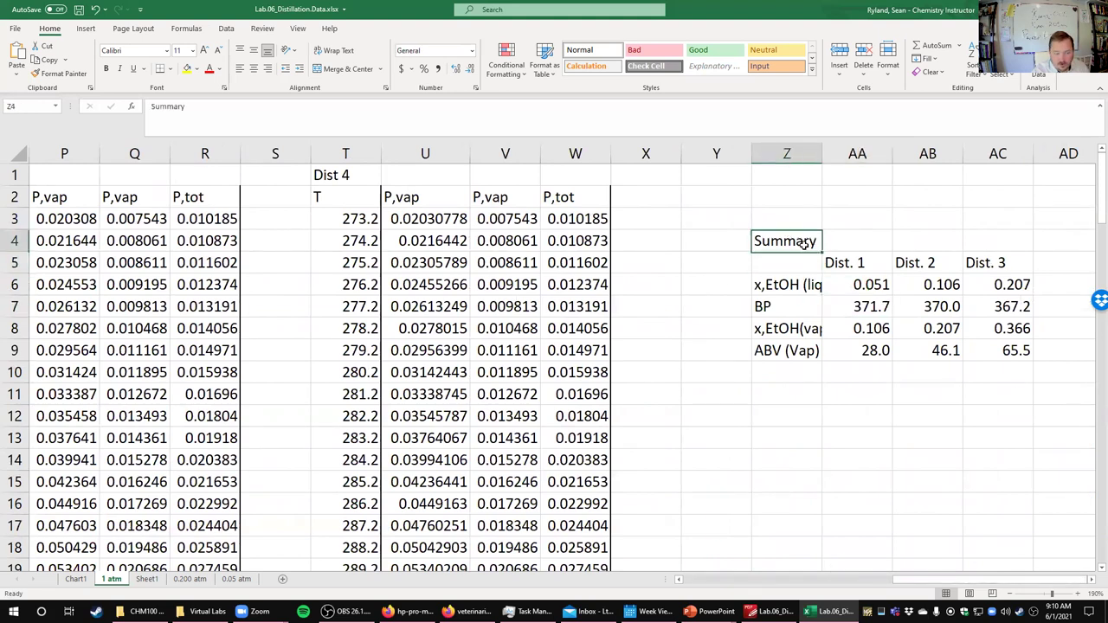
{"action": "left_click", "coordinate": [851, 291]}
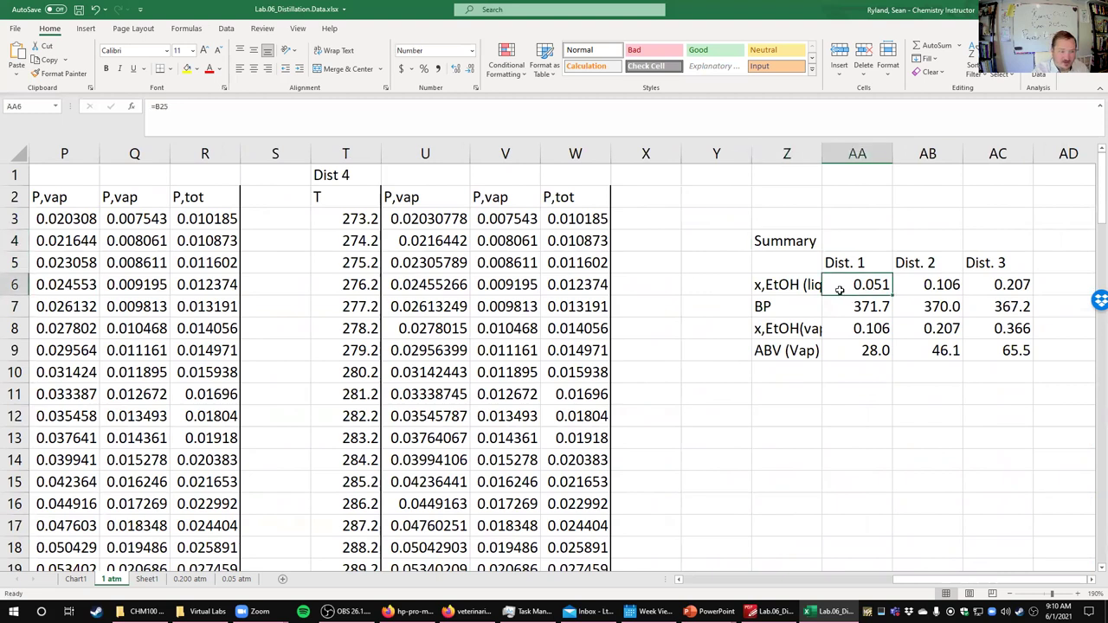
{"action": "double_click", "coordinate": [822, 153]}
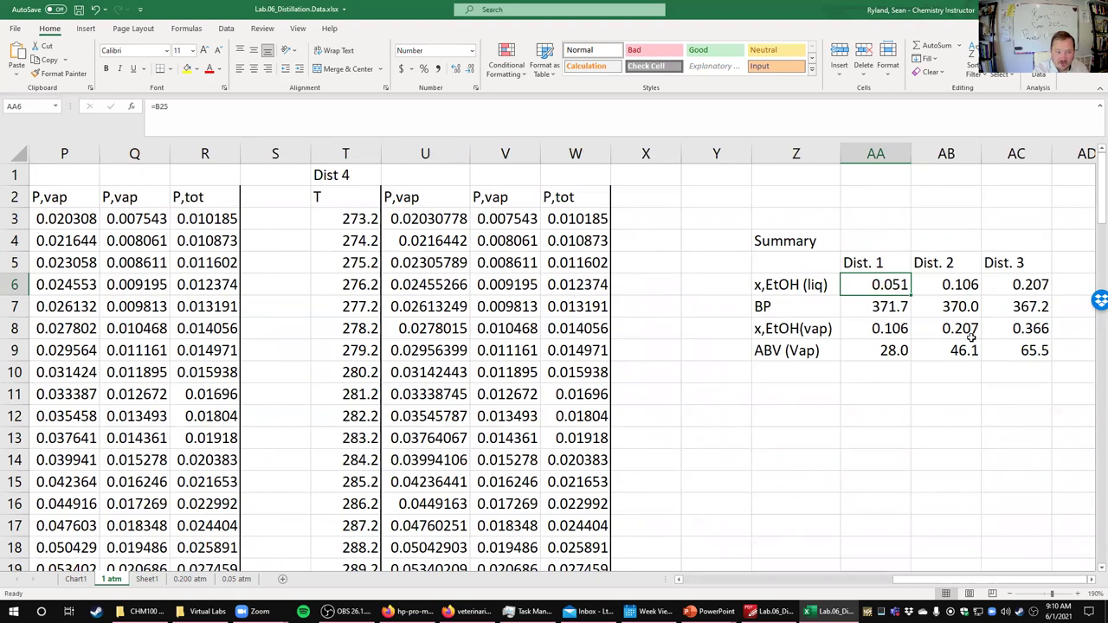
- Examine the Summary formulas for the Dist. 2 ABV (Vap) and the Dist. 3 x,EtOH (liq)
{"action": "left_click", "coordinate": [970, 351]}
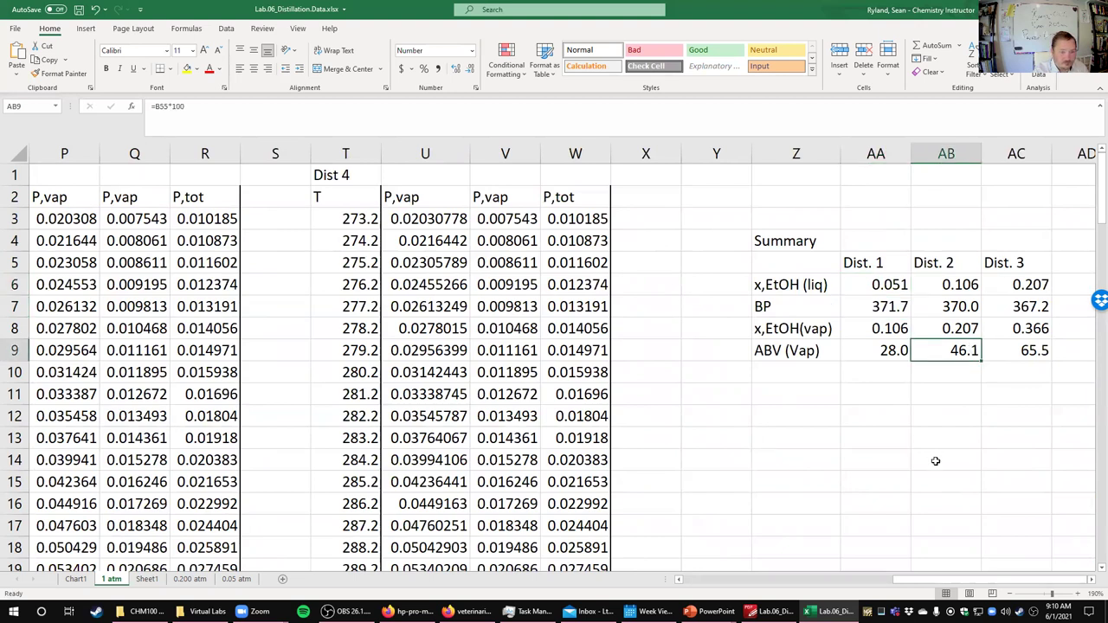
{"action": "key", "text": "Return"}
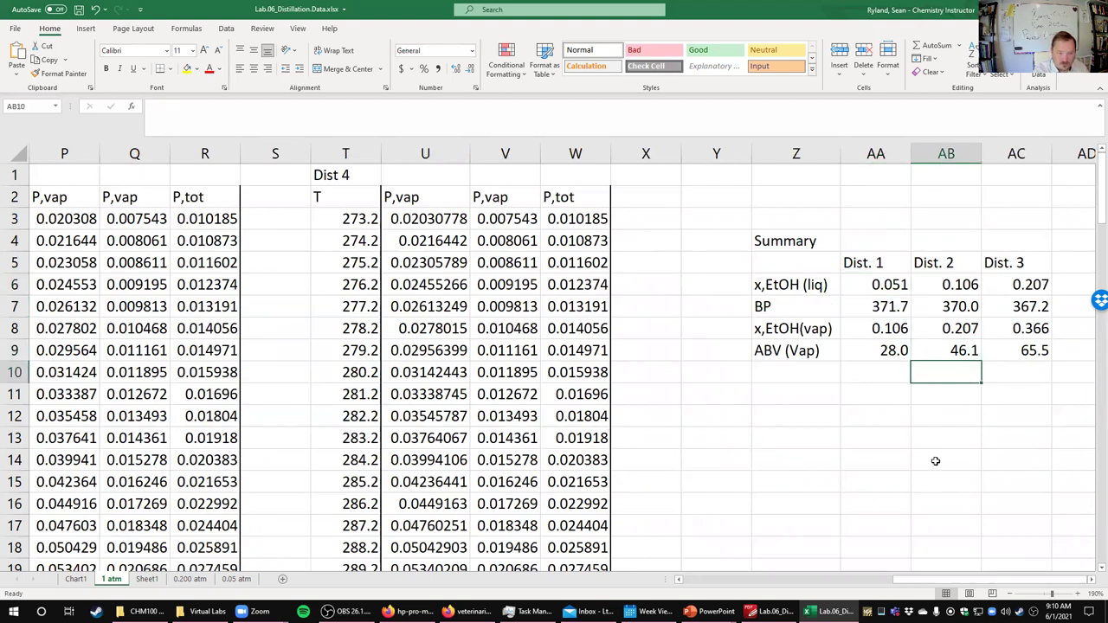
{"action": "left_click", "coordinate": [1031, 285]}
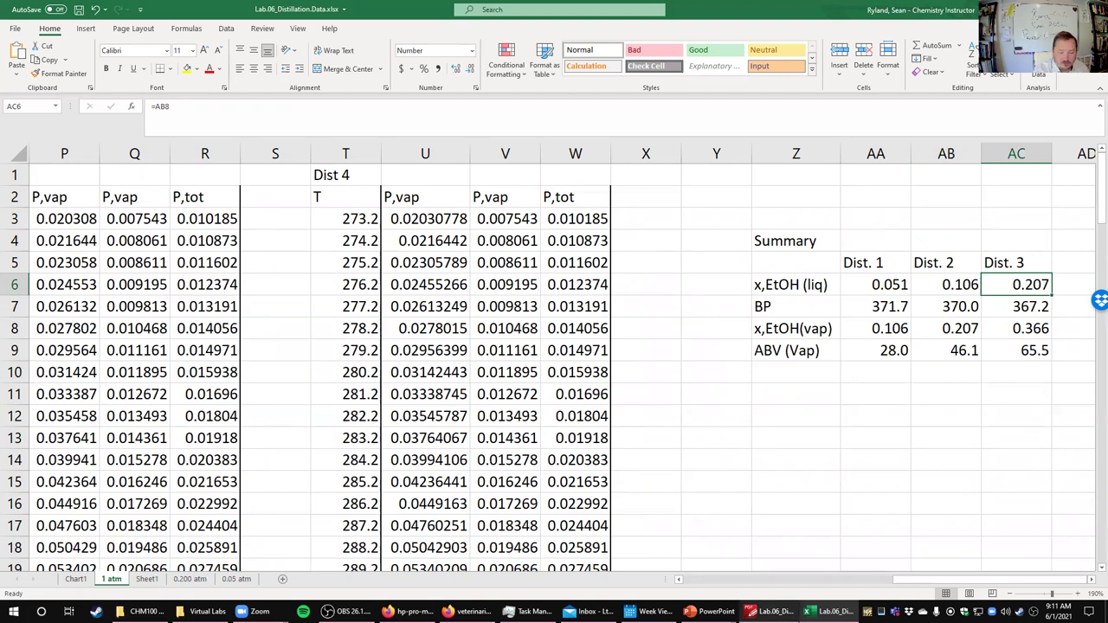
- Switch to the lab handout in PDF-XChange Editor and read the instructions and blank results table on page 2
{"action": "mouse_move", "coordinate": [766, 611]}
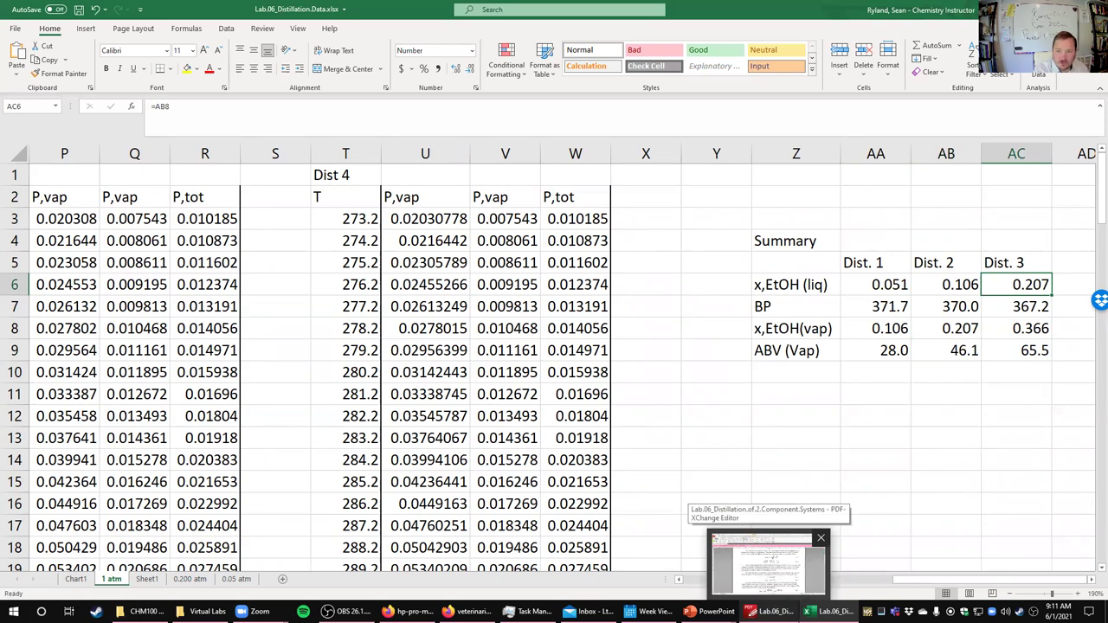
{"action": "left_click", "coordinate": [766, 567]}
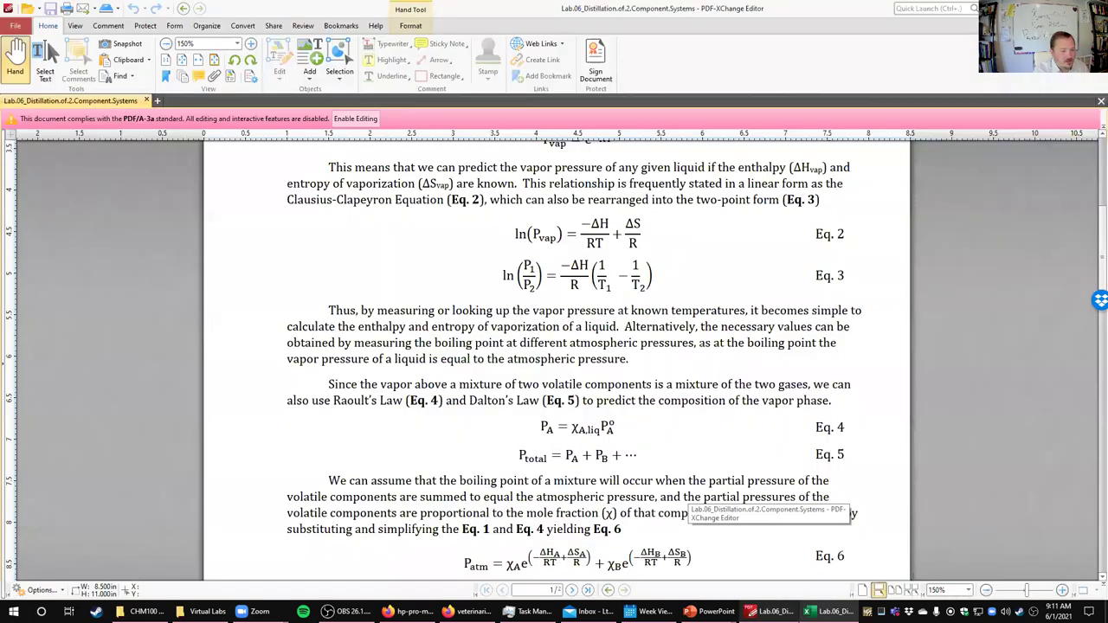
{"action": "scroll", "coordinate": [460, 370], "scroll_direction": "down", "scroll_amount": 4}
{"action": "scroll", "coordinate": [460, 370], "scroll_direction": "down", "scroll_amount": 5}
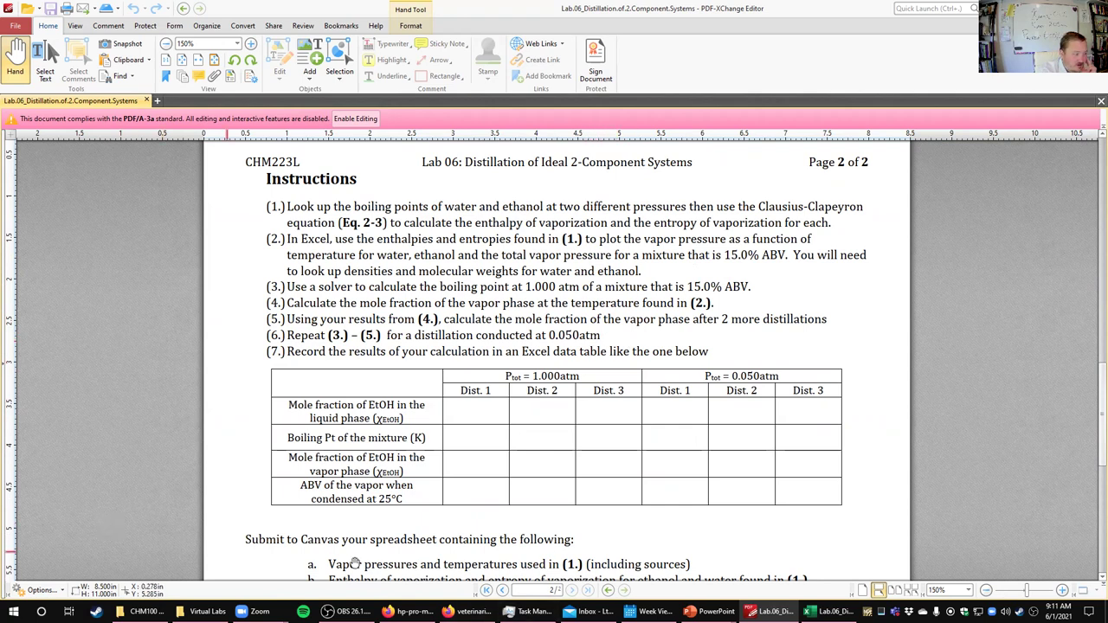
- Switch back to the Excel workbook and examine the ethanol P,vap formula and values in F3:F22 on the 0.05 atm sheet
{"action": "left_click", "coordinate": [829, 611]}
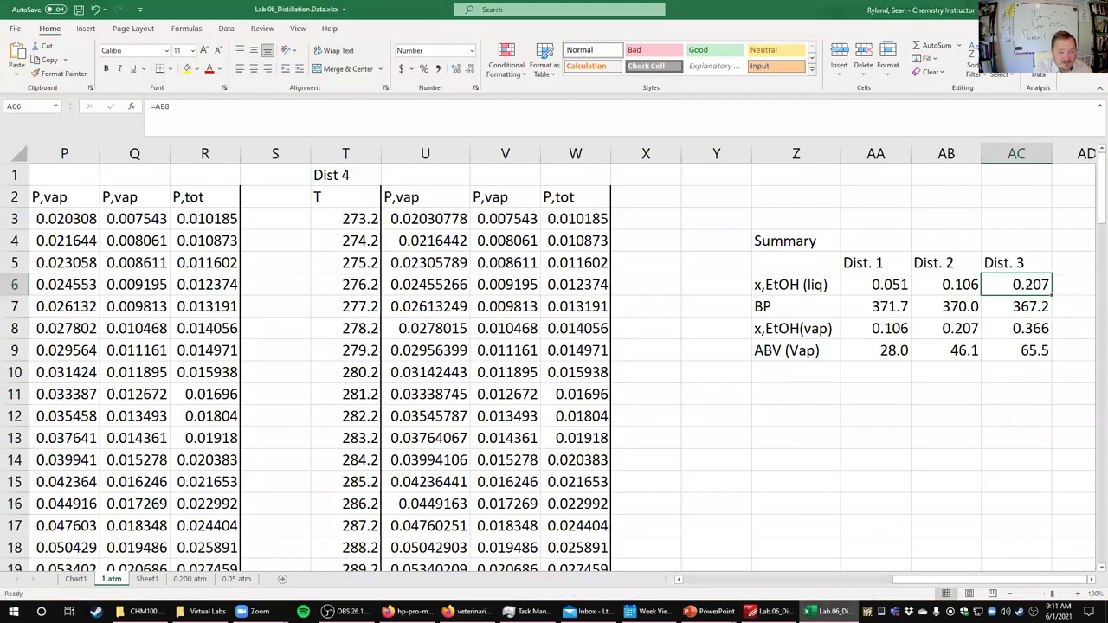
{"action": "left_click", "coordinate": [237, 578]}
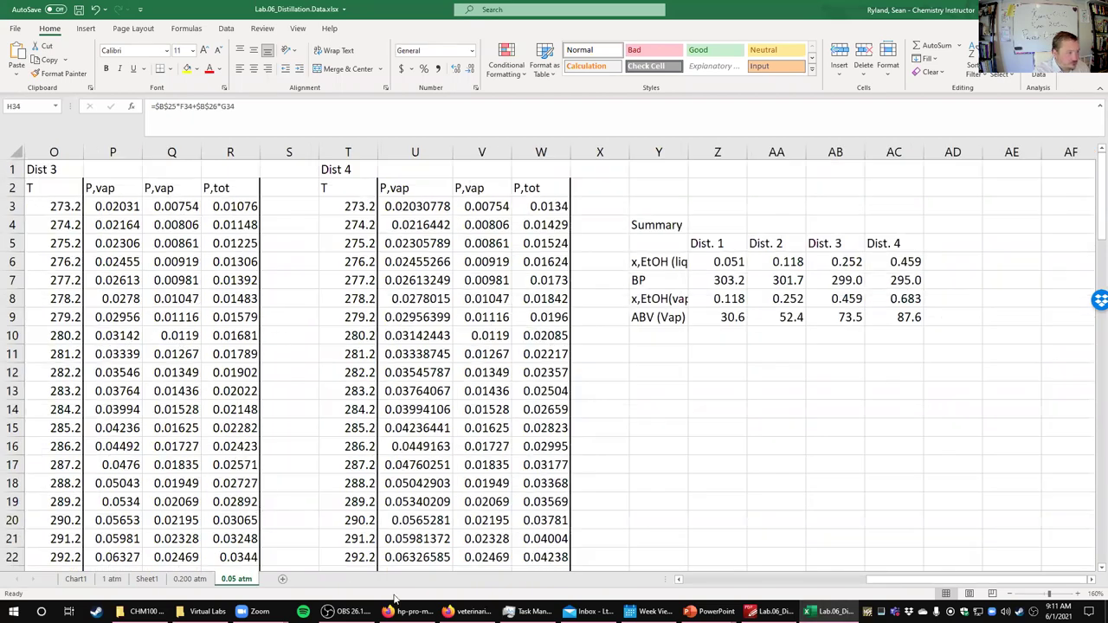
{"action": "left_click", "coordinate": [813, 584]}
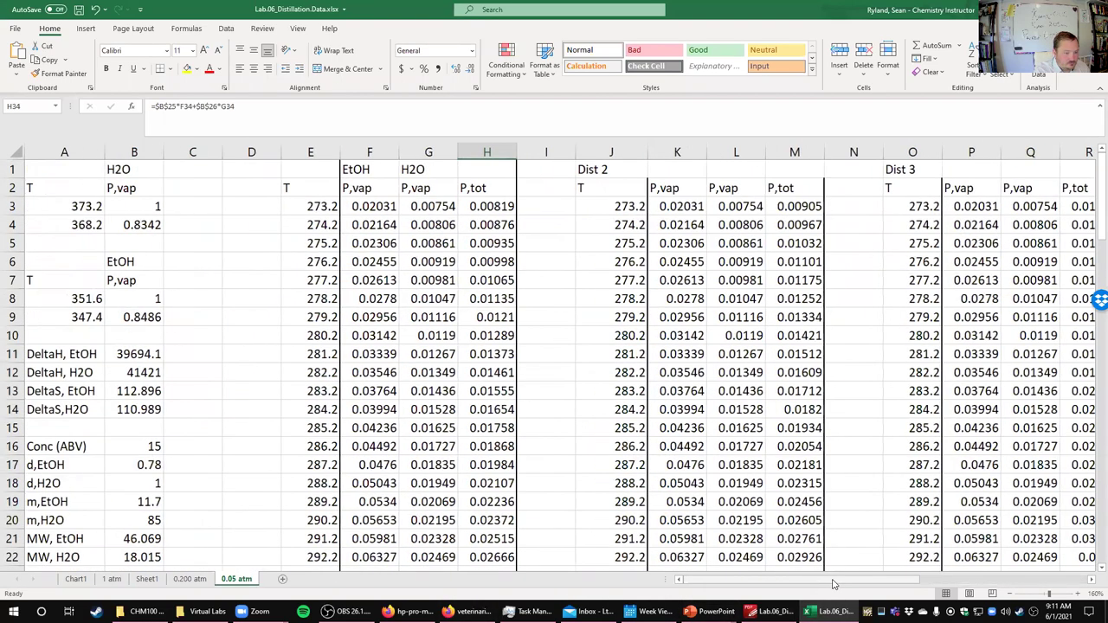
{"action": "left_click", "coordinate": [364, 210]}
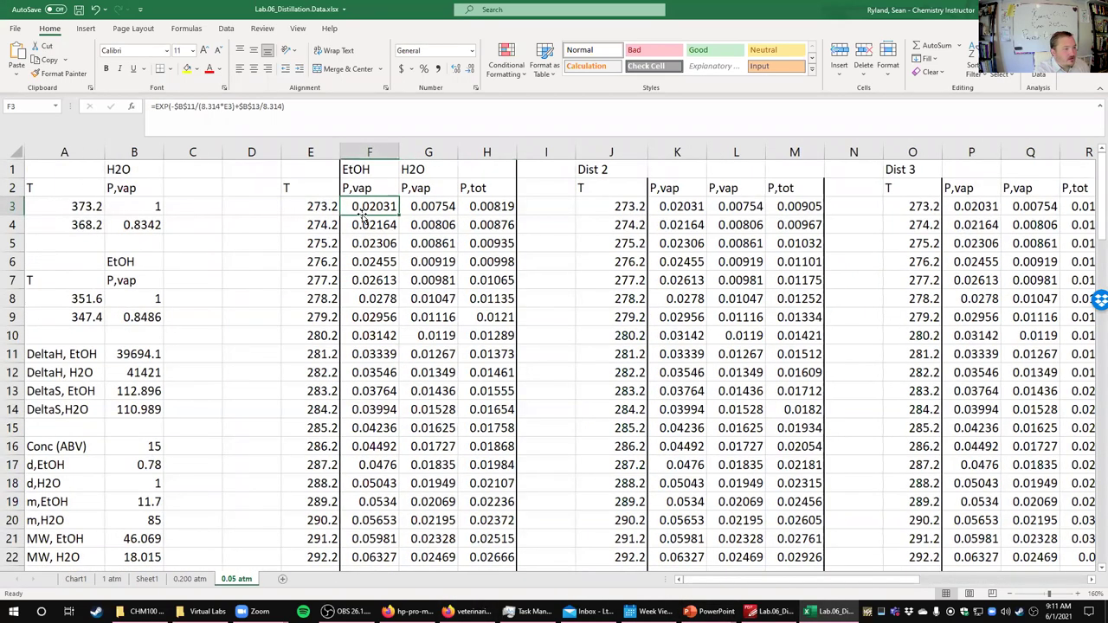
{"action": "left_click_drag", "start_coordinate": [381, 224], "coordinate": [381, 362]}
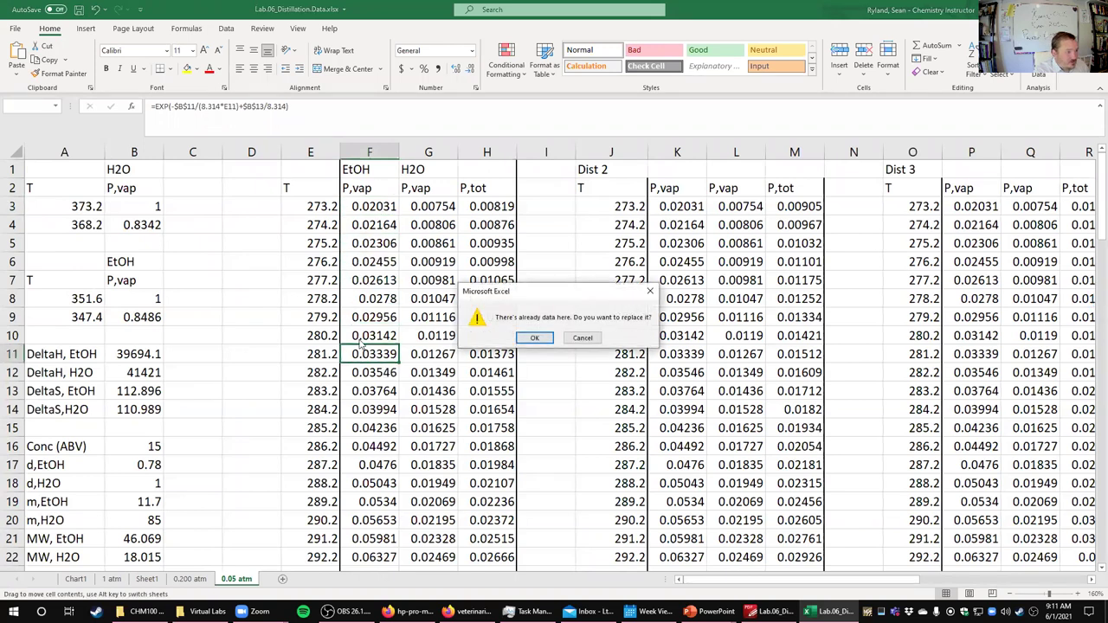
{"action": "left_click", "coordinate": [583, 337]}
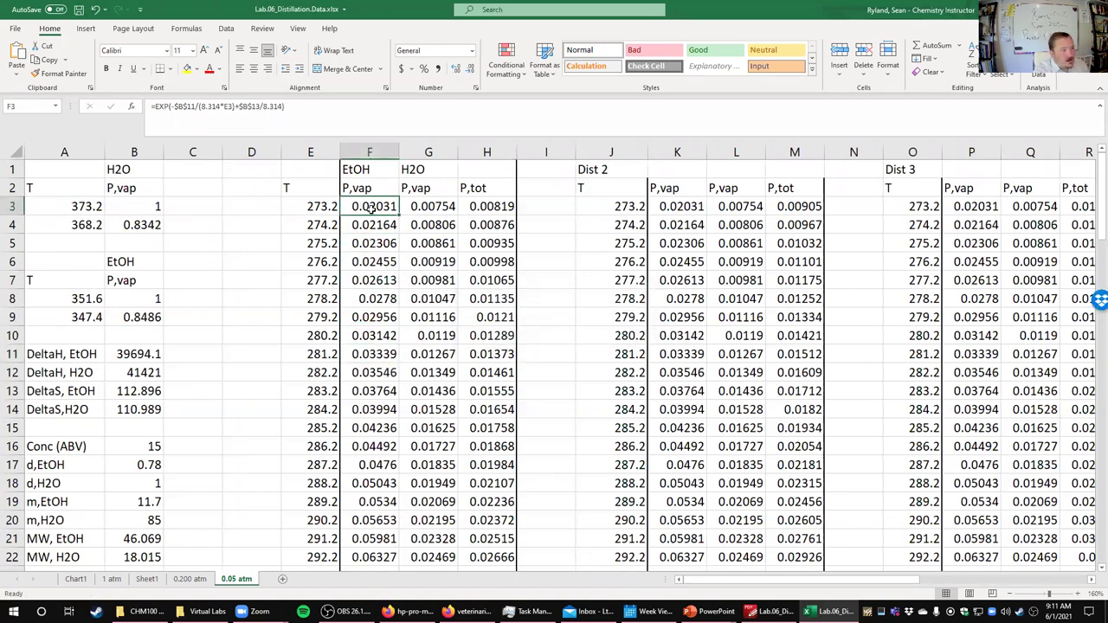
{"action": "left_click_drag", "start_coordinate": [384, 206], "coordinate": [364, 557]}
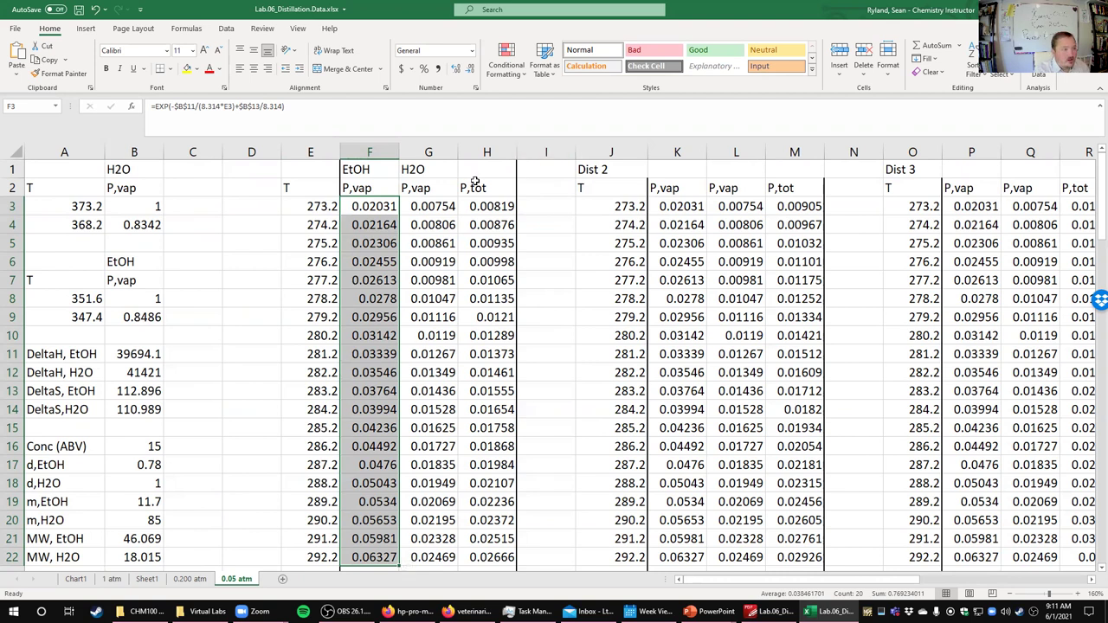
- Follow the first P,tot column on the 0.05 atm sheet to rows 33 and 34 to find where total pressure reaches about 0.05 atm
{"action": "left_click", "coordinate": [496, 218]}
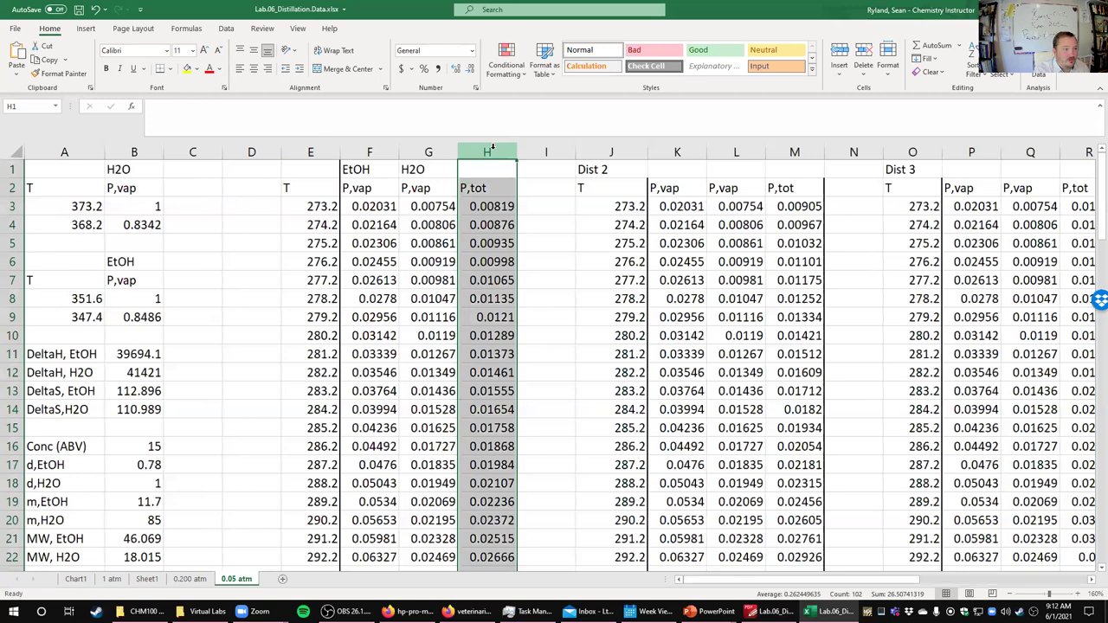
{"action": "left_click", "coordinate": [501, 152]}
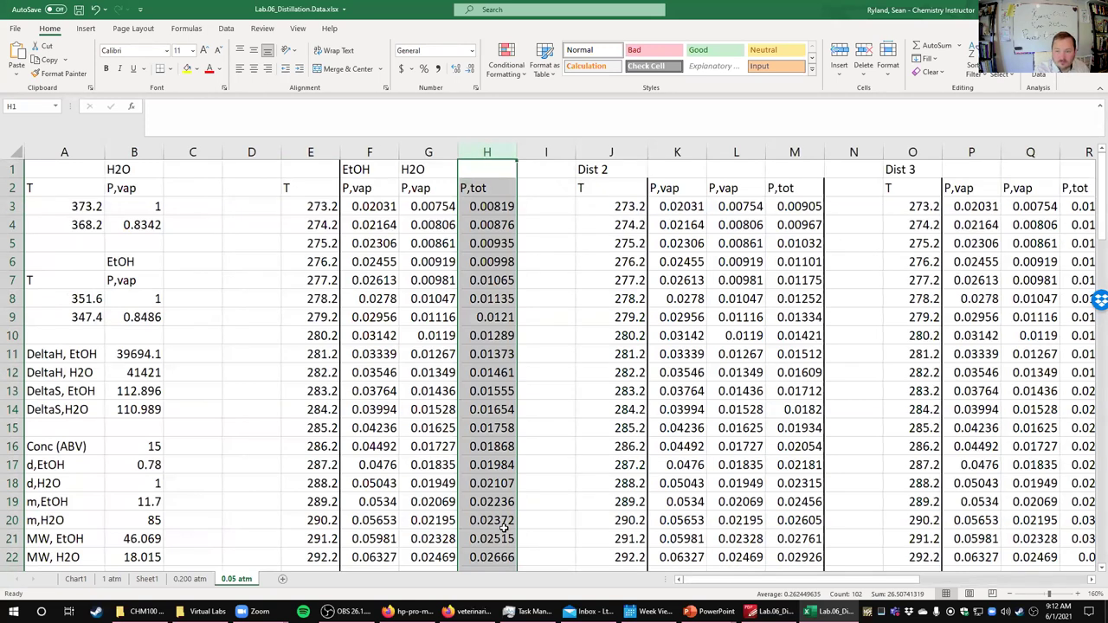
{"action": "left_click", "coordinate": [486, 557]}
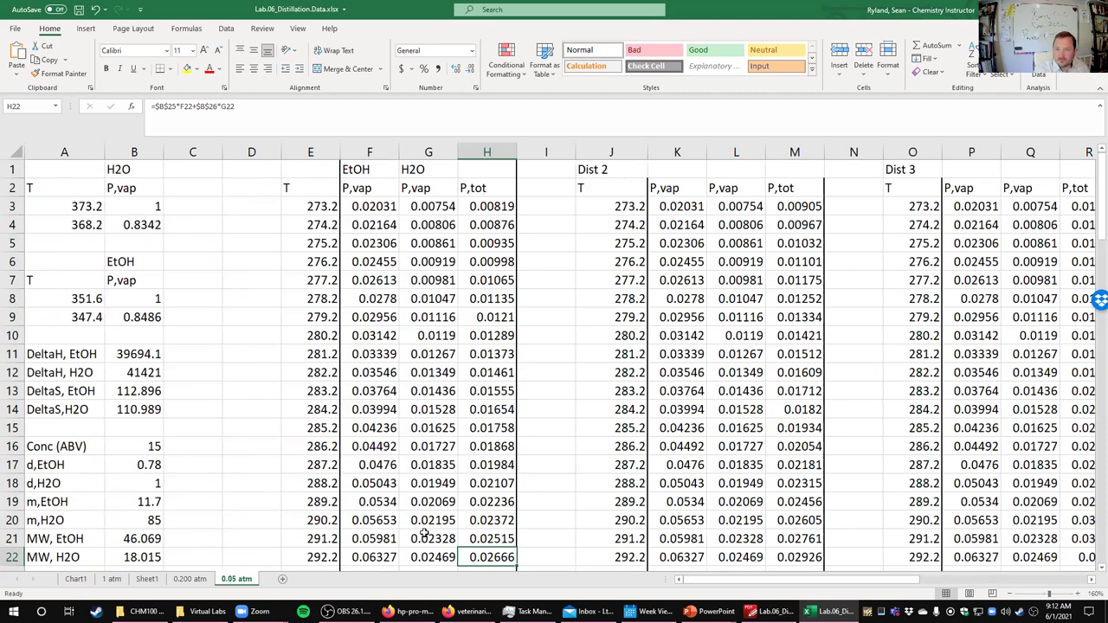
{"action": "scroll", "coordinate": [469, 478], "scroll_direction": "down", "scroll_amount": 3}
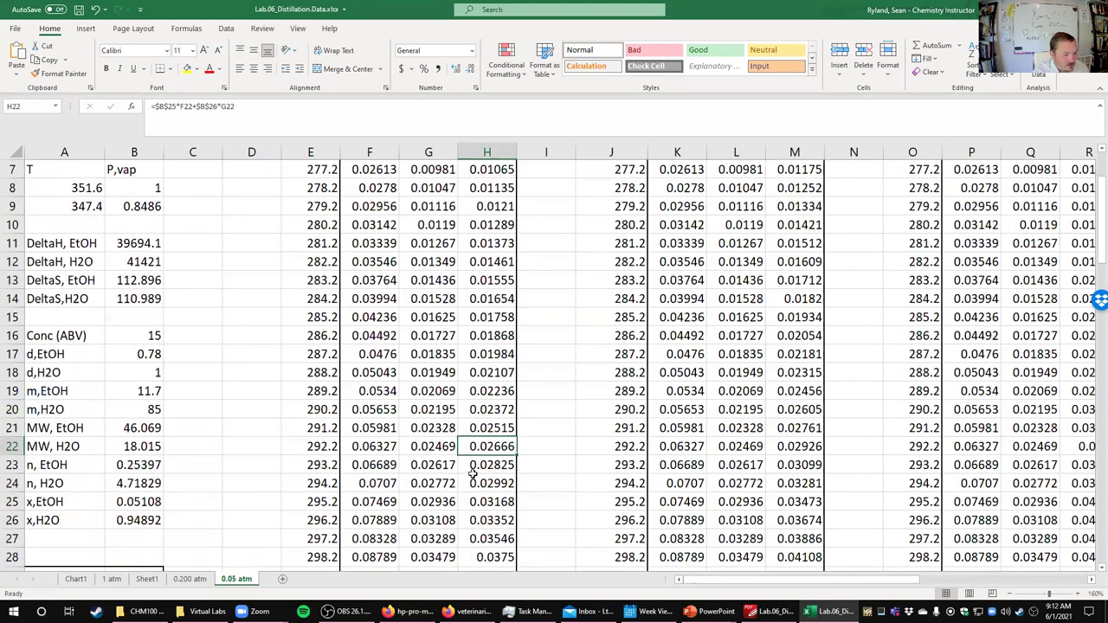
{"action": "scroll", "coordinate": [474, 476], "scroll_direction": "down", "scroll_amount": 3}
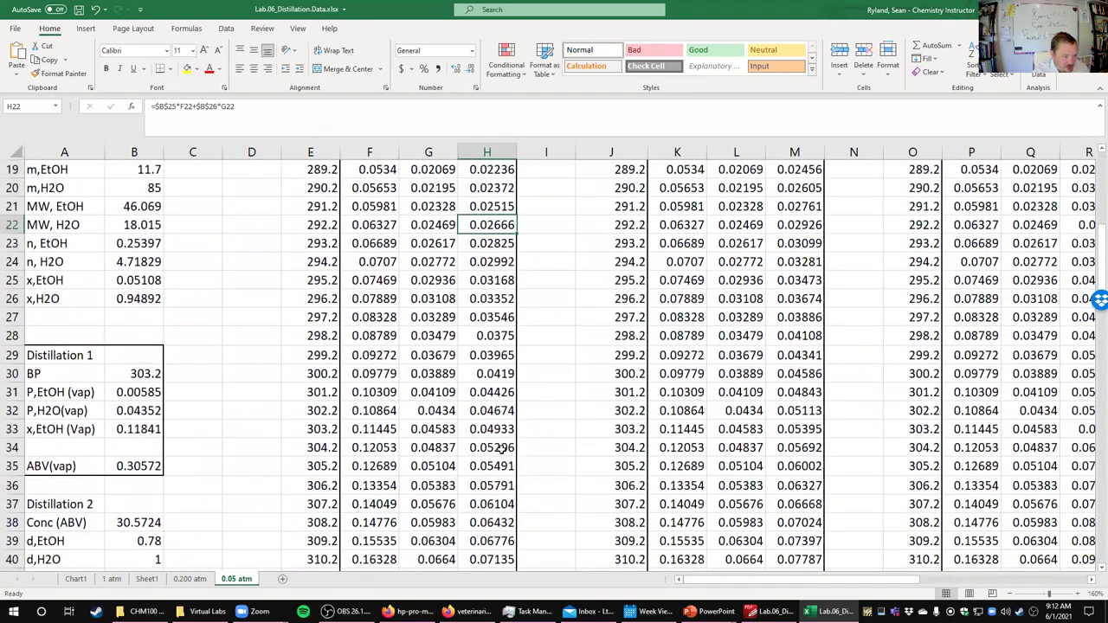
{"action": "left_click", "coordinate": [504, 443]}
{"action": "left_click", "coordinate": [506, 432]}
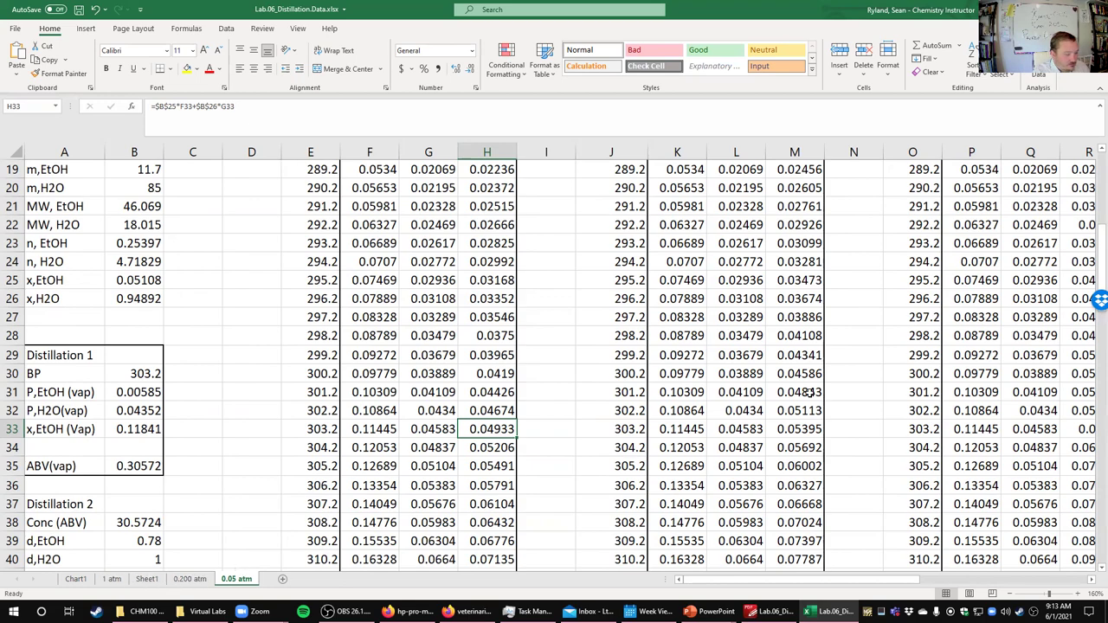
- Review the 0.05 atm Summary table and compare its Dist. 3 ABV (Vap) with the one on the 1 atm sheet
{"action": "left_click_drag", "start_coordinate": [784, 580], "coordinate": [952, 580]}
{"action": "scroll", "coordinate": [944, 451], "scroll_direction": "up", "scroll_amount": 6}
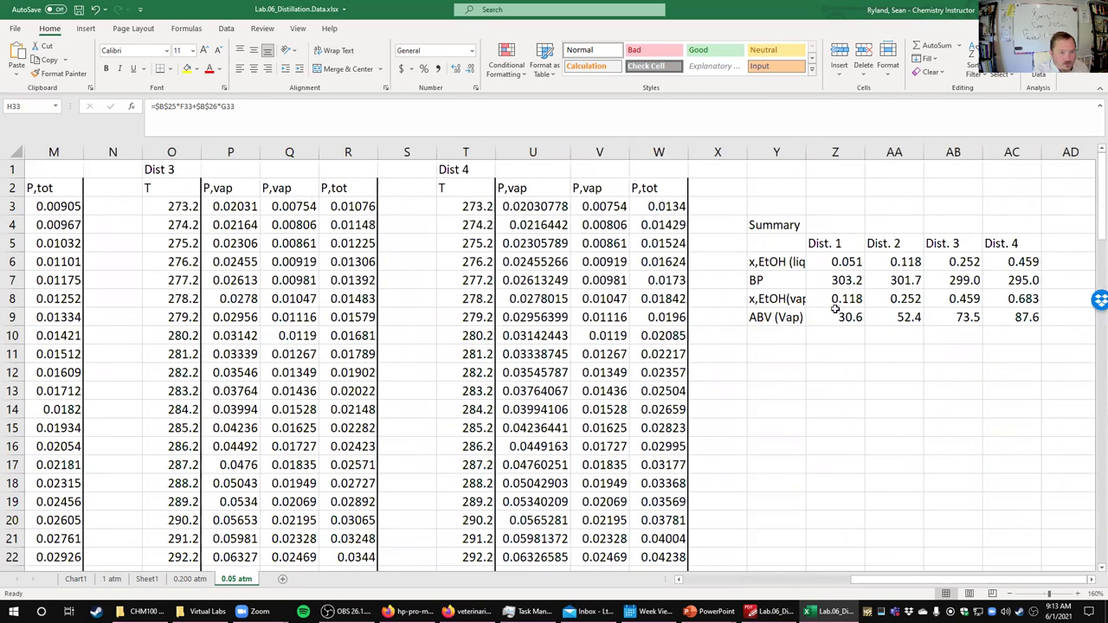
{"action": "left_click", "coordinate": [847, 262]}
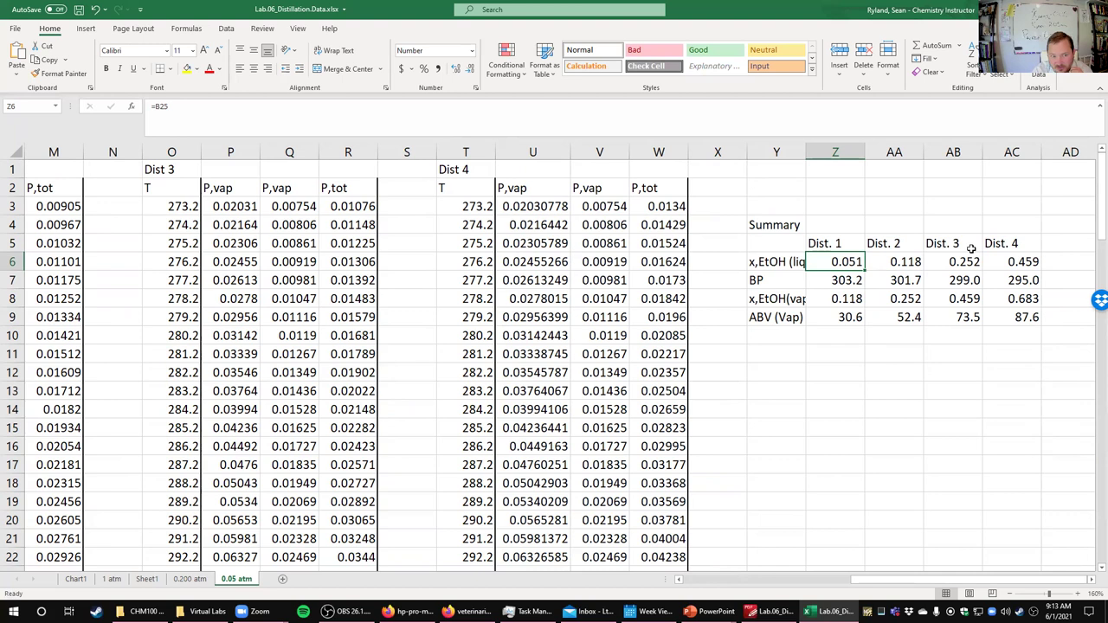
{"action": "left_click", "coordinate": [976, 300]}
{"action": "left_click", "coordinate": [971, 317]}
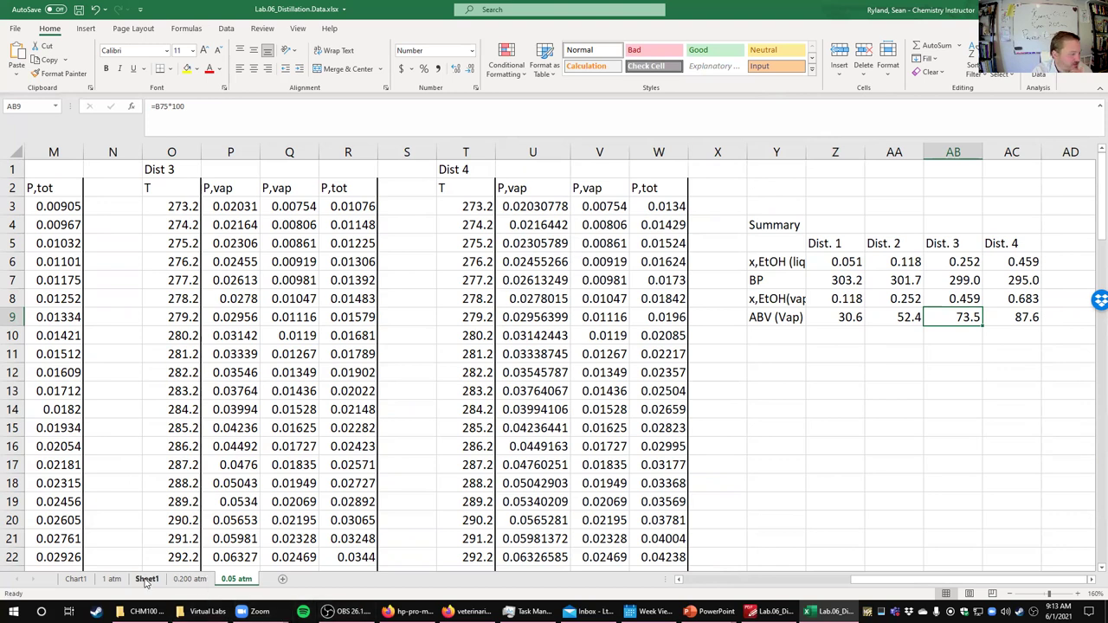
{"action": "left_click", "coordinate": [112, 579]}
{"action": "left_click", "coordinate": [1029, 353]}
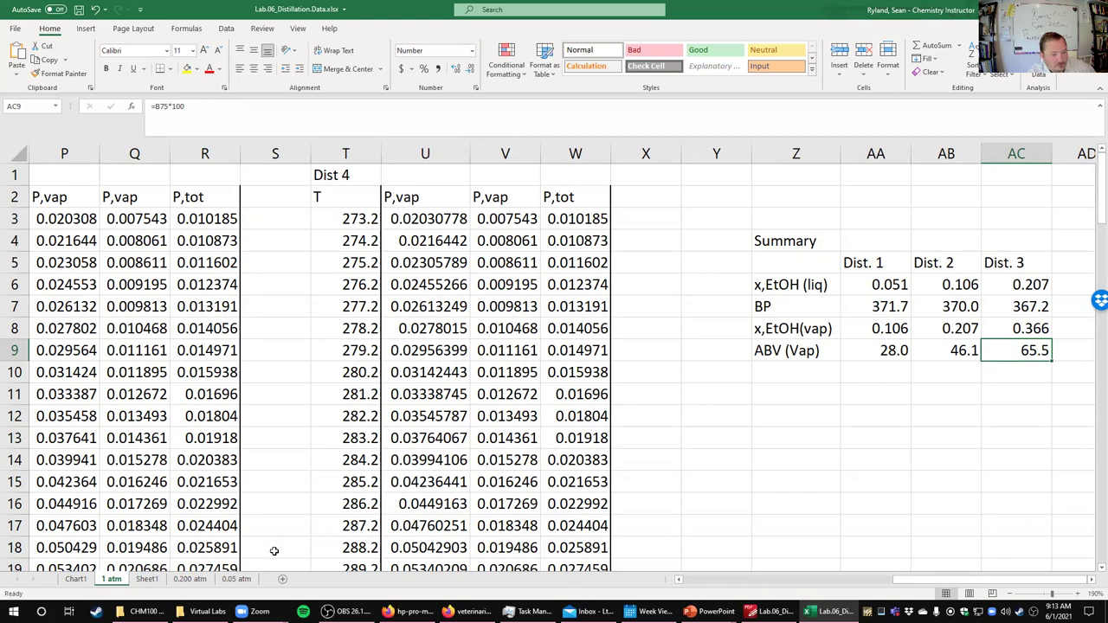
- Check the Summary table on the 0.05 atm sheet and reread the lab handout's instructions in PDF-XChange Editor
{"action": "left_click", "coordinate": [236, 578]}
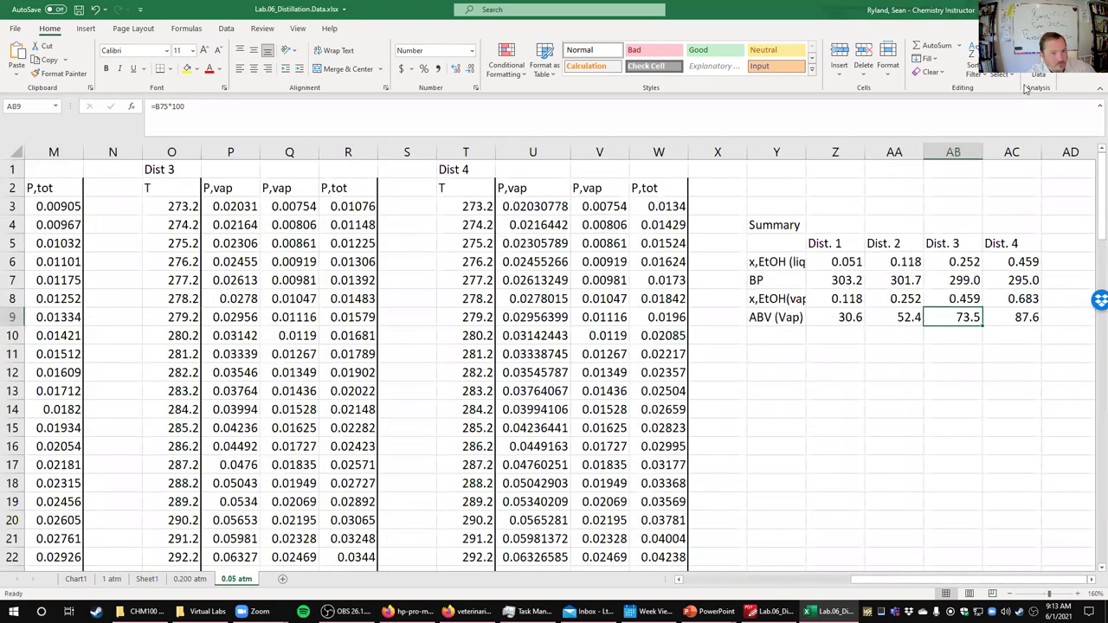
{"action": "key", "text": "alt+Tab"}
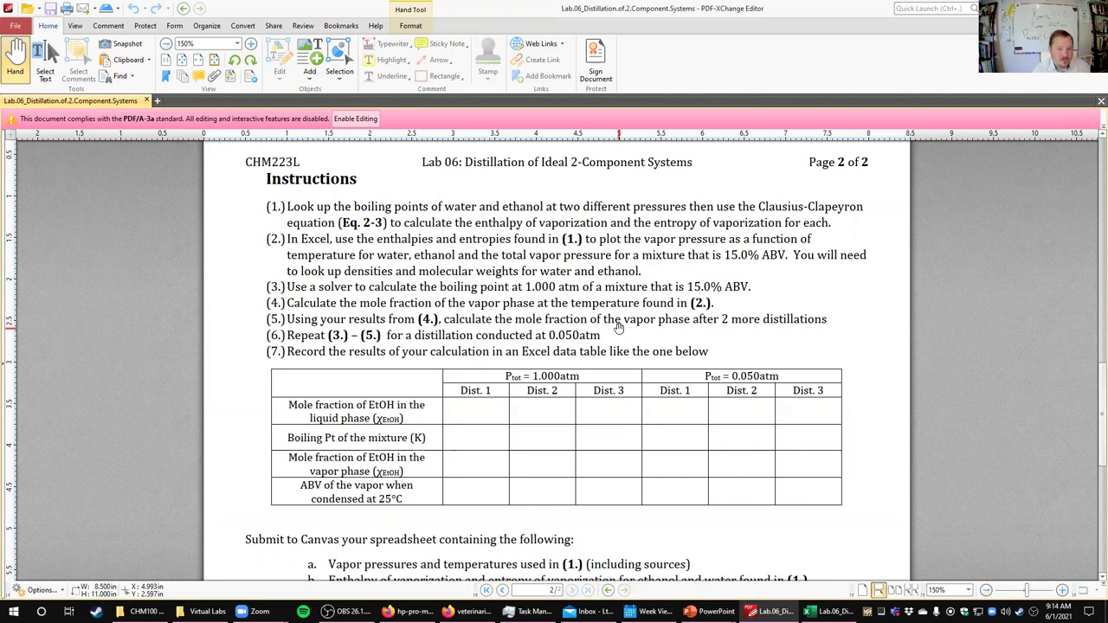
- Switch back to the Excel workbook and review the ethanol vapor pressure column and constants on Sheet1
{"action": "left_click", "coordinate": [832, 611]}
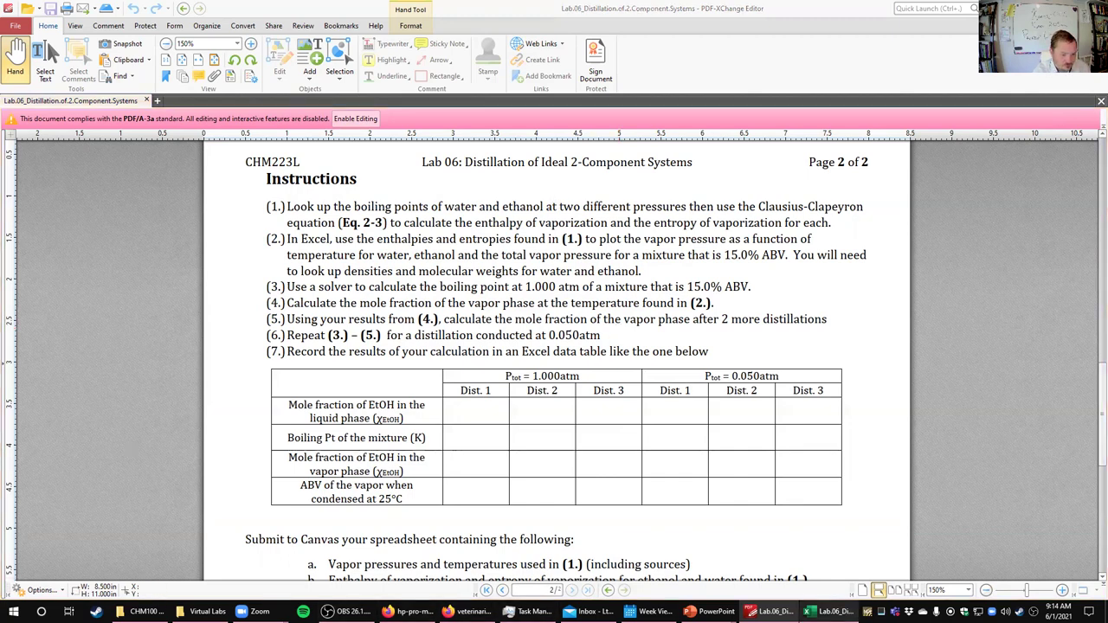
{"action": "left_click", "coordinate": [146, 578]}
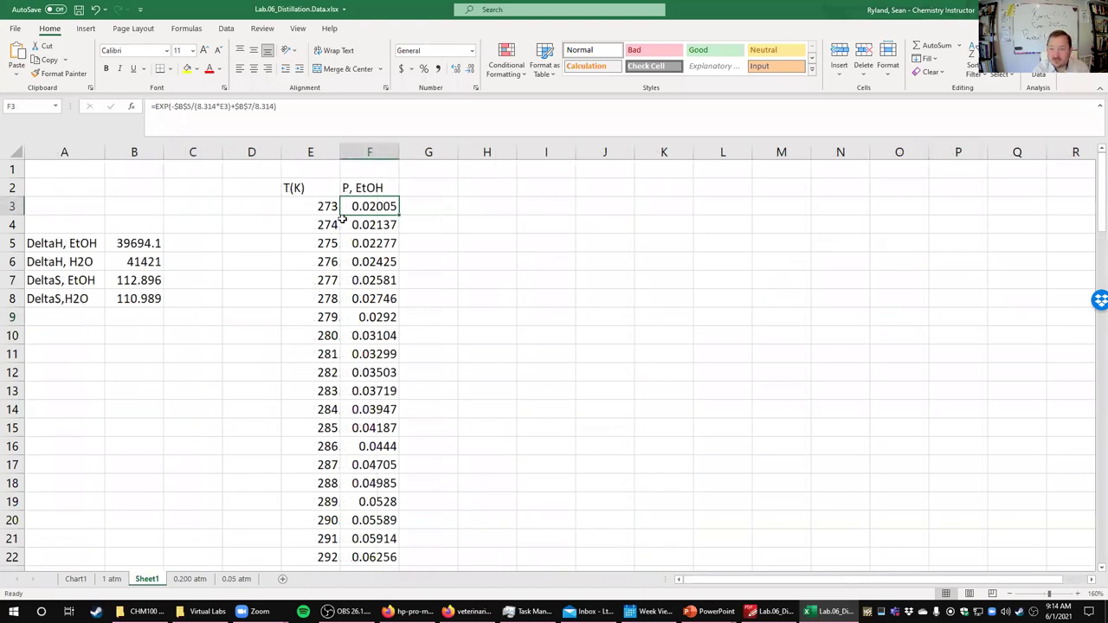
{"action": "left_click", "coordinate": [421, 189]}
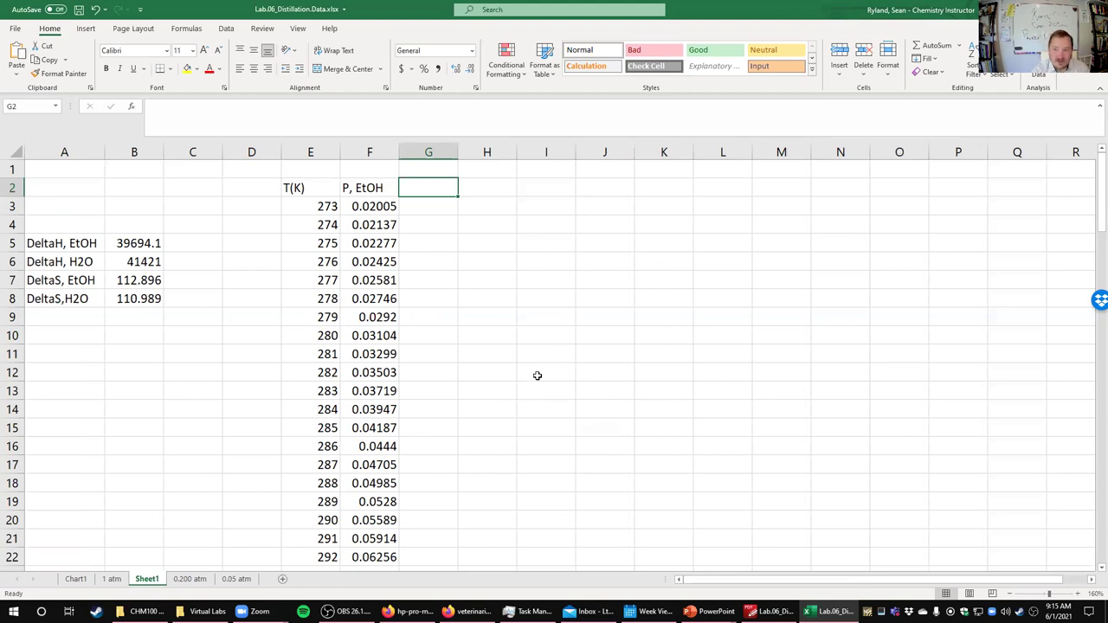
{"action": "left_click", "coordinate": [586, 52]}
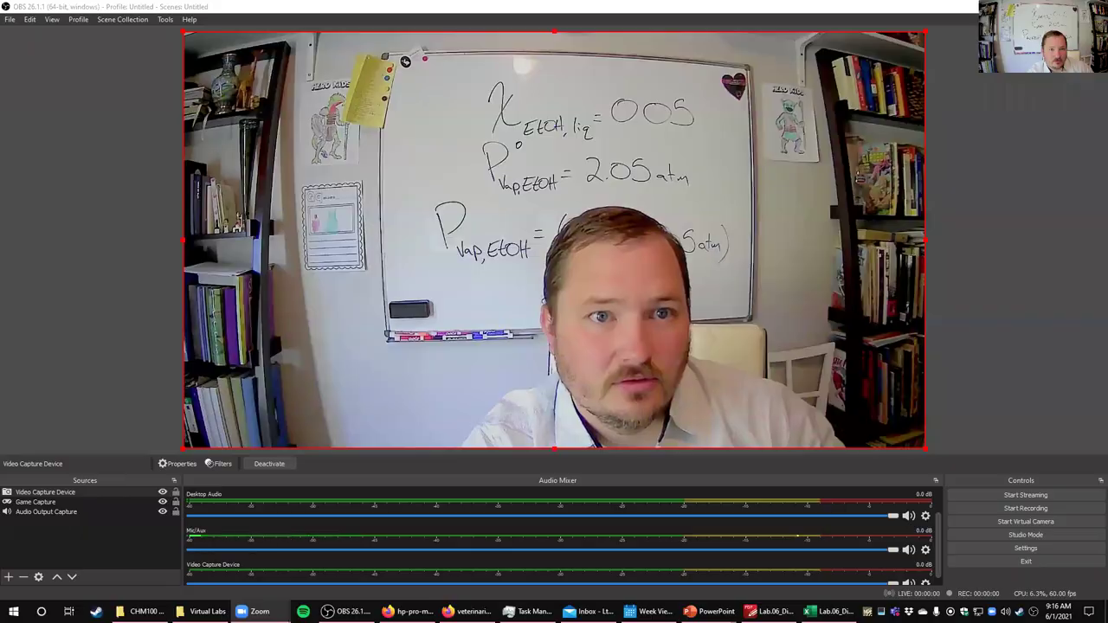
{"action": "key", "text": "alt+Tab"}
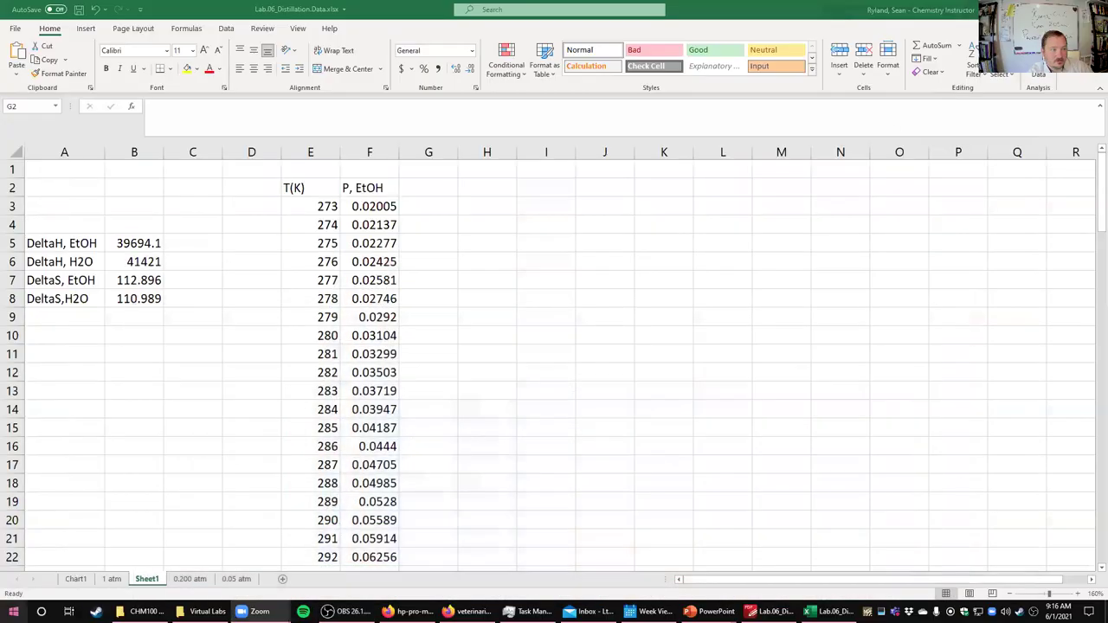
- Create a blank Word document and arrange it side by side with the lab handout PDF
{"action": "left_click", "coordinate": [13, 612]}
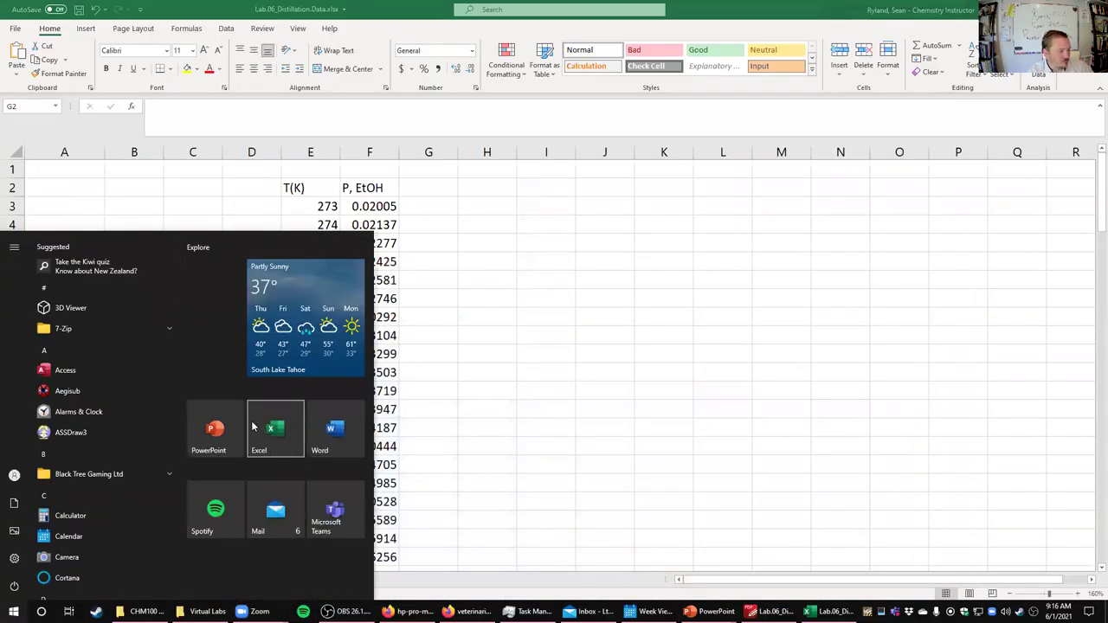
{"action": "left_click", "coordinate": [331, 434]}
{"action": "left_click", "coordinate": [198, 152]}
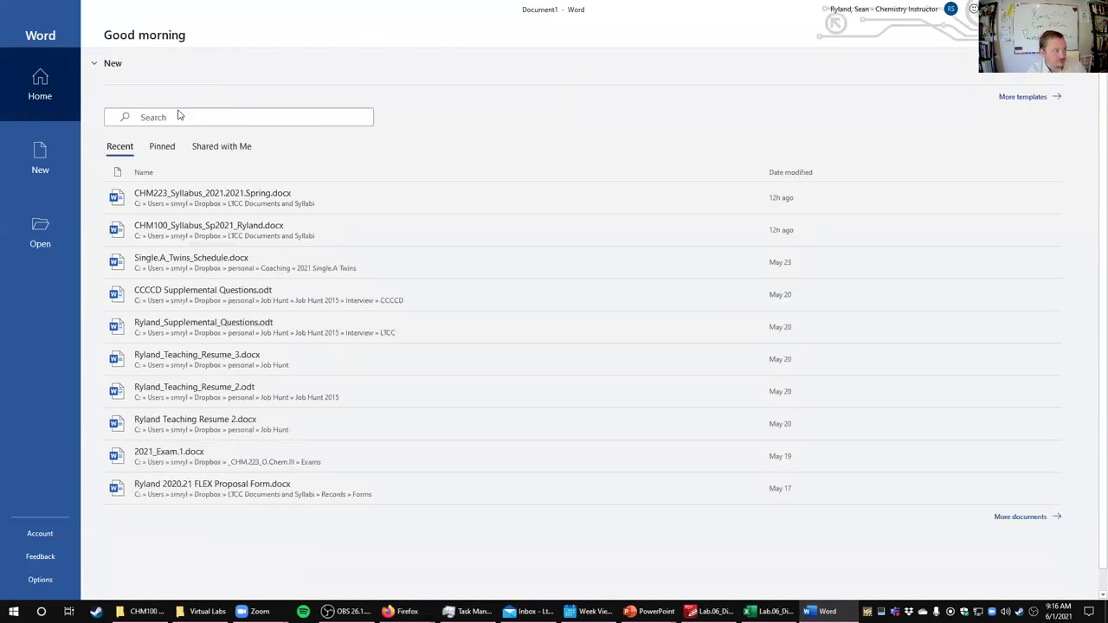
{"action": "key", "text": "super+Left"}
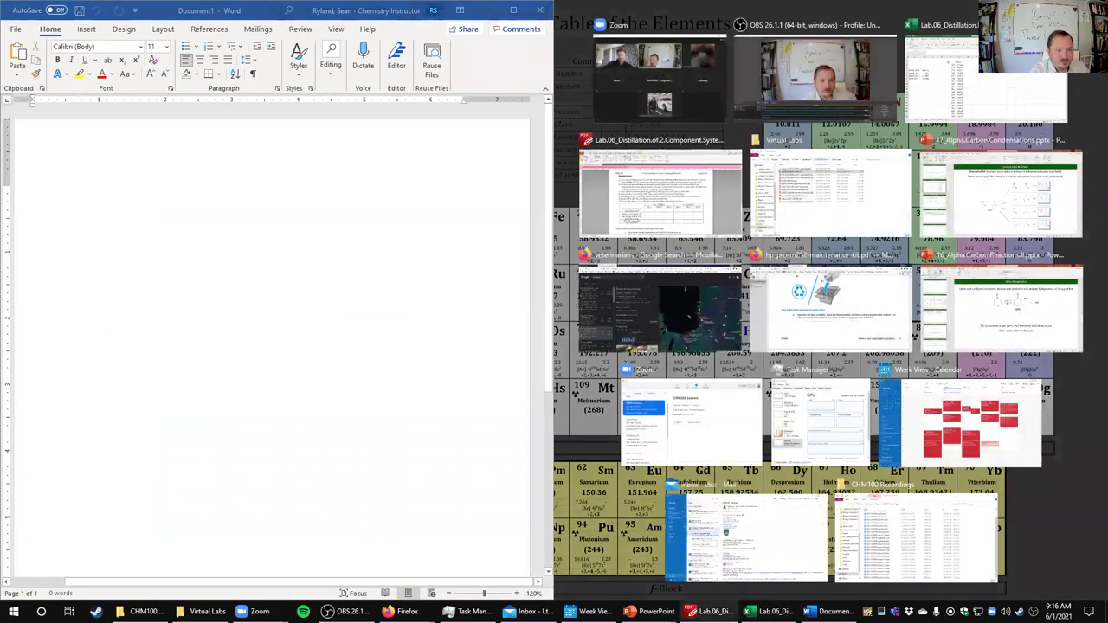
{"action": "left_click", "coordinate": [712, 611]}
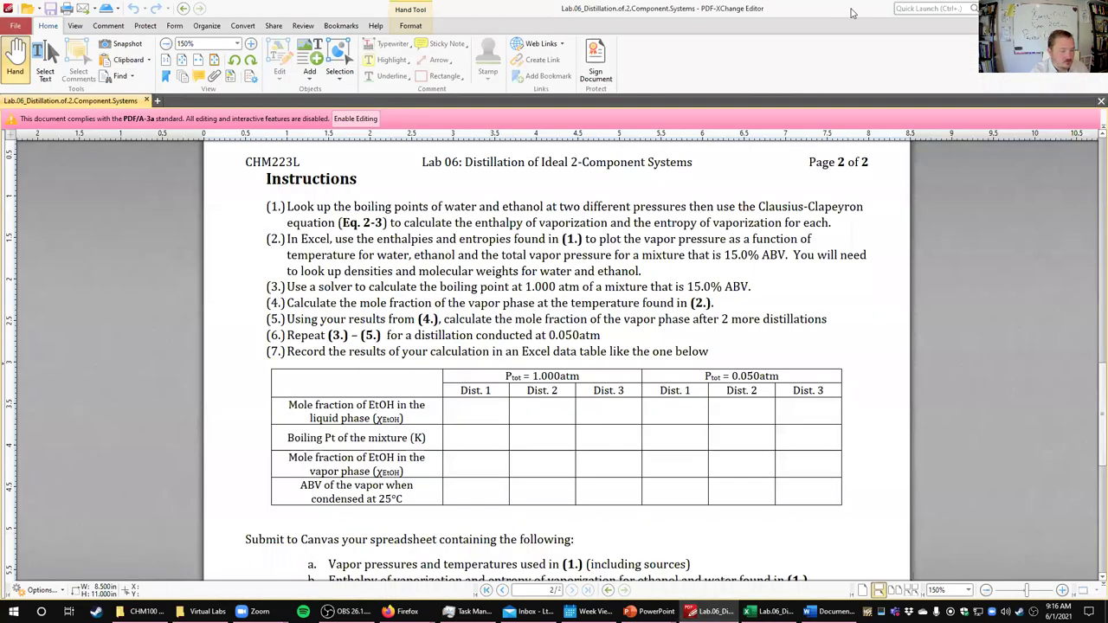
{"action": "key", "text": "super+Right"}
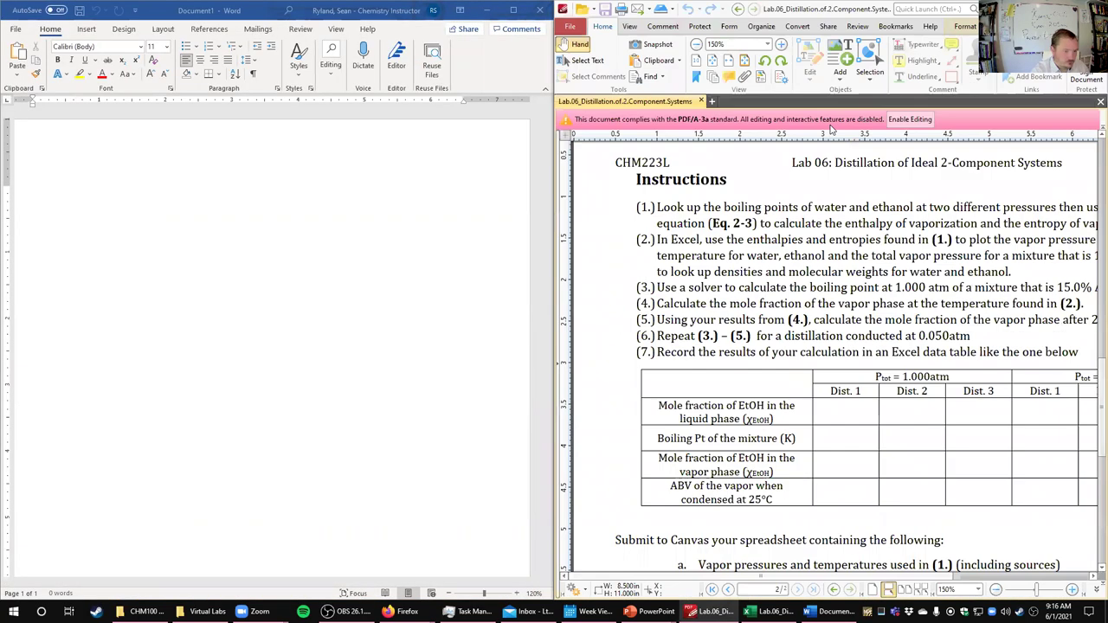
- Examine Eq. 6 for the mixture's boiling point on page 1 of the handout at 300% zoom
{"action": "scroll", "coordinate": [710, 363], "scroll_direction": "up", "scroll_amount": 7}
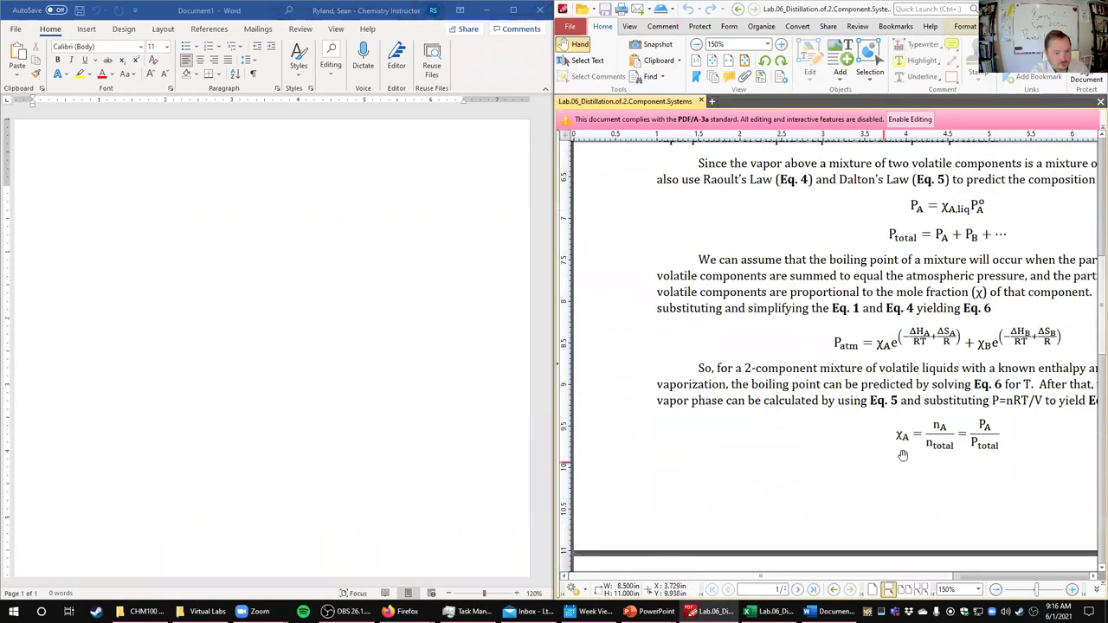
{"action": "scroll", "coordinate": [974, 381], "scroll_direction": "down", "scroll_amount": 1}
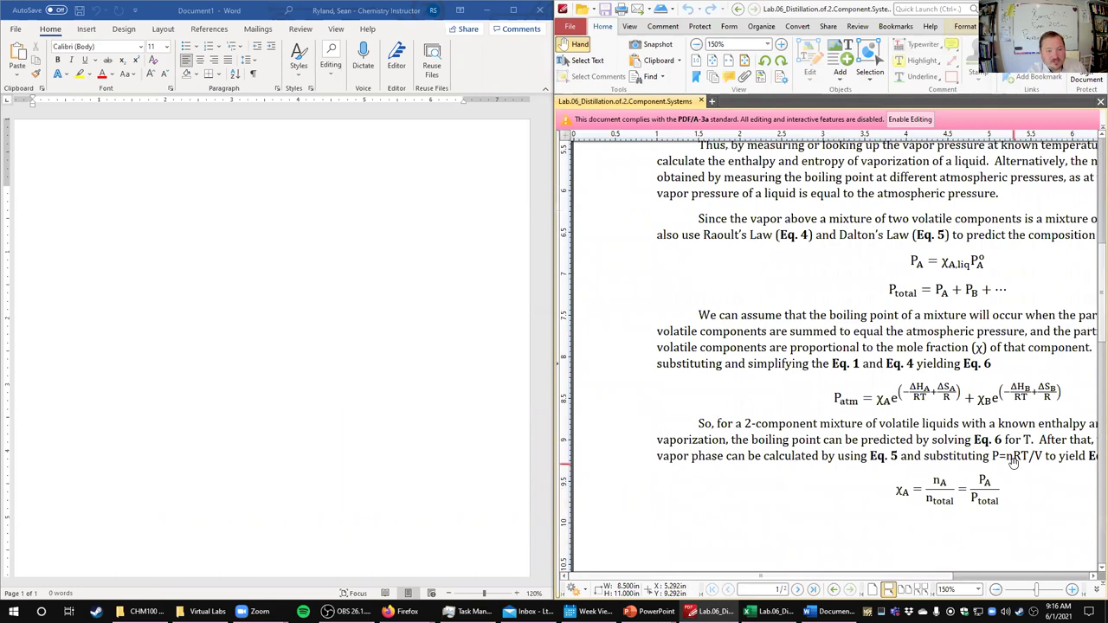
{"action": "left_click_drag", "start_coordinate": [922, 426], "coordinate": [794, 351]}
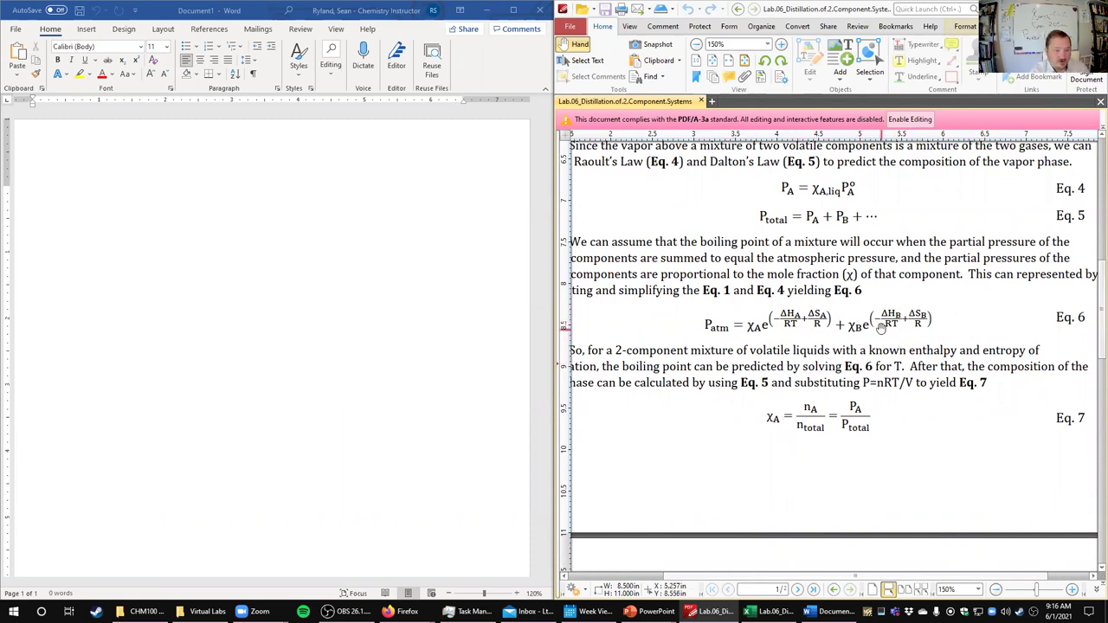
{"action": "scroll", "coordinate": [881, 329], "scroll_direction": "up", "scroll_amount": 2}
{"action": "scroll", "coordinate": [641, 322], "scroll_direction": "down", "scroll_amount": 2}
{"action": "scroll", "coordinate": [689, 381], "scroll_direction": "up", "scroll_amount": 2}
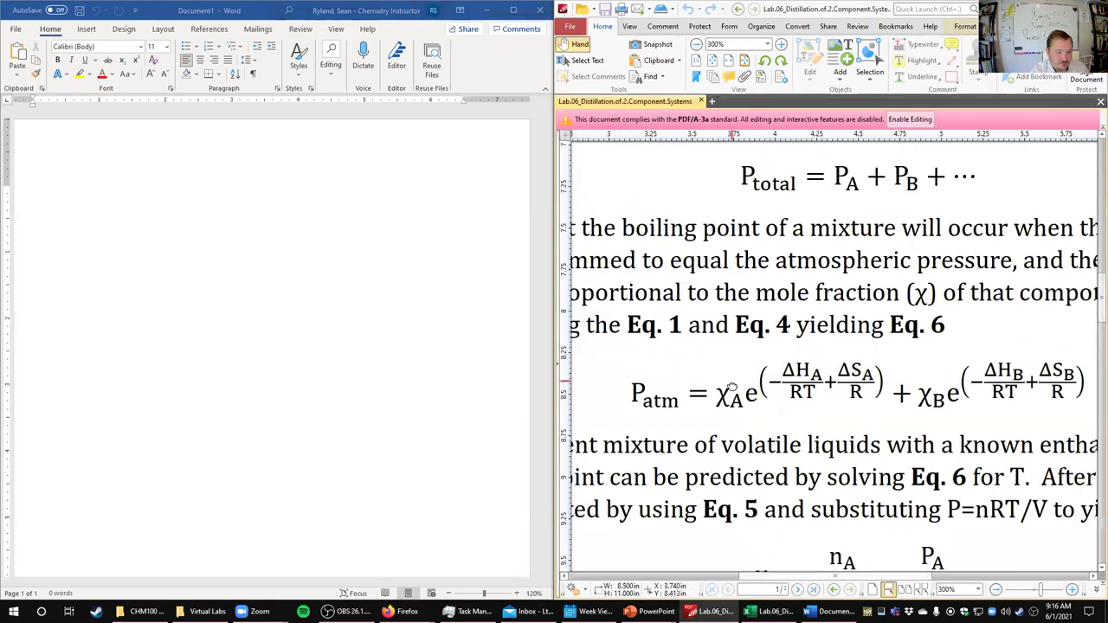
{"action": "left_click_drag", "start_coordinate": [689, 381], "coordinate": [700, 341]}
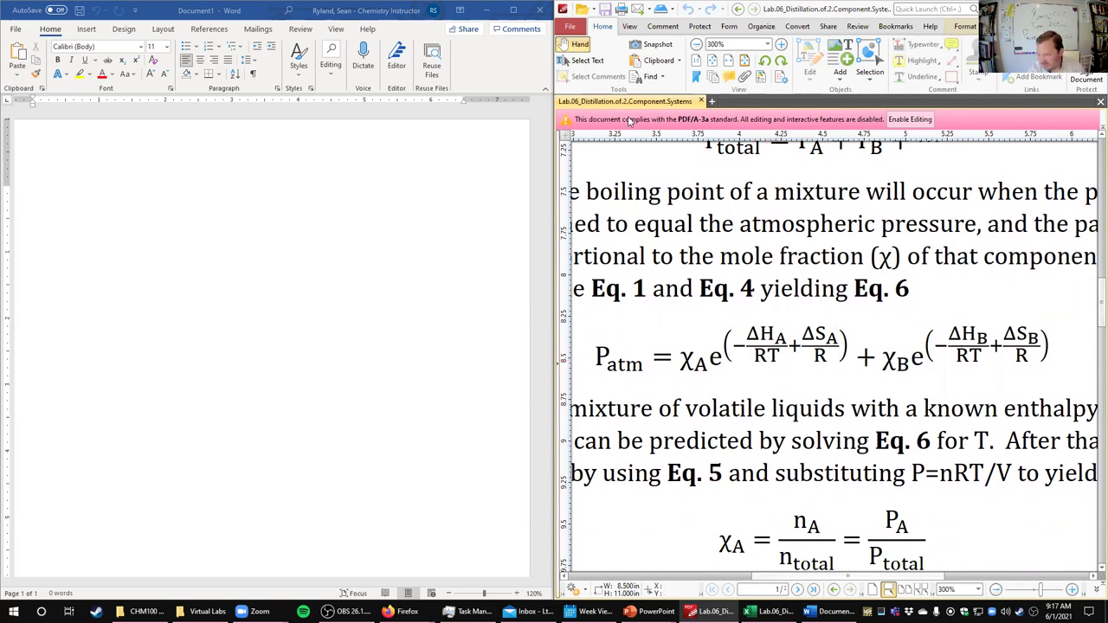
- Mark up Eq. 6 in red ink, bracketing the whole equation and circling the mole fractions χA and χB
{"action": "mouse_move", "coordinate": [468, 612]}
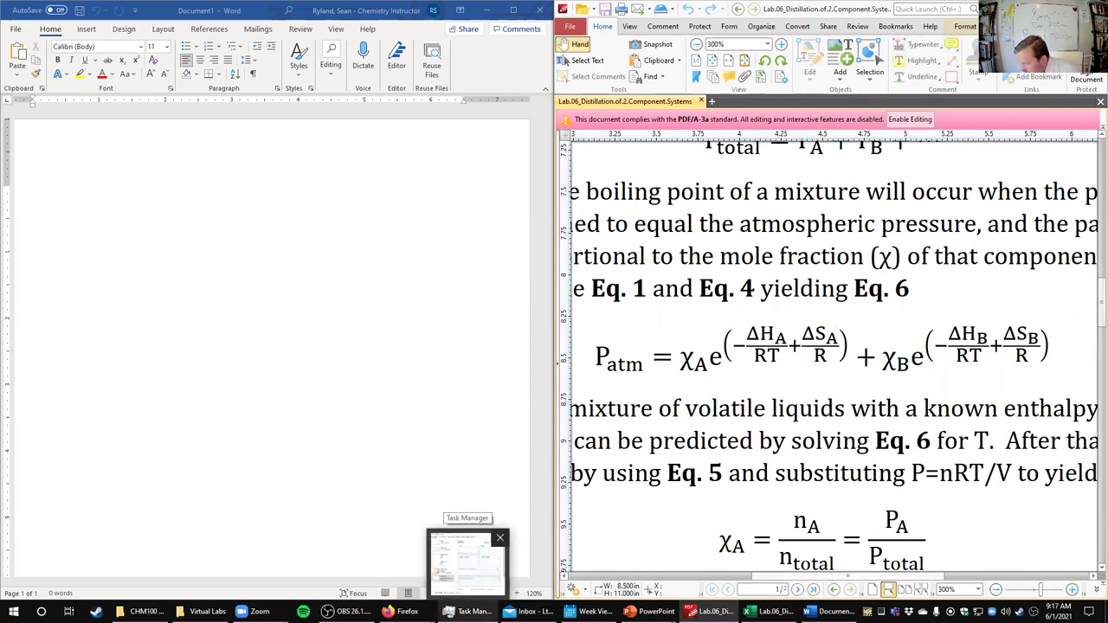
{"action": "left_click_drag", "start_coordinate": [785, 342], "coordinate": [789, 345]}
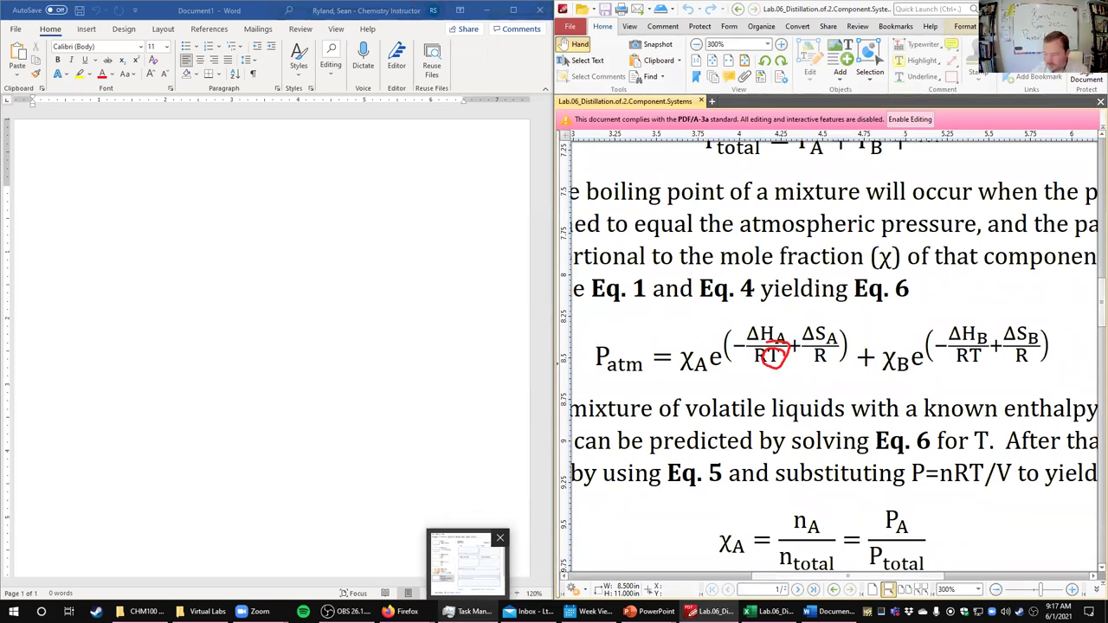
{"action": "left_click_drag", "start_coordinate": [613, 318], "coordinate": [629, 398]}
{"action": "left_click_drag", "start_coordinate": [1044, 305], "coordinate": [1033, 397]}
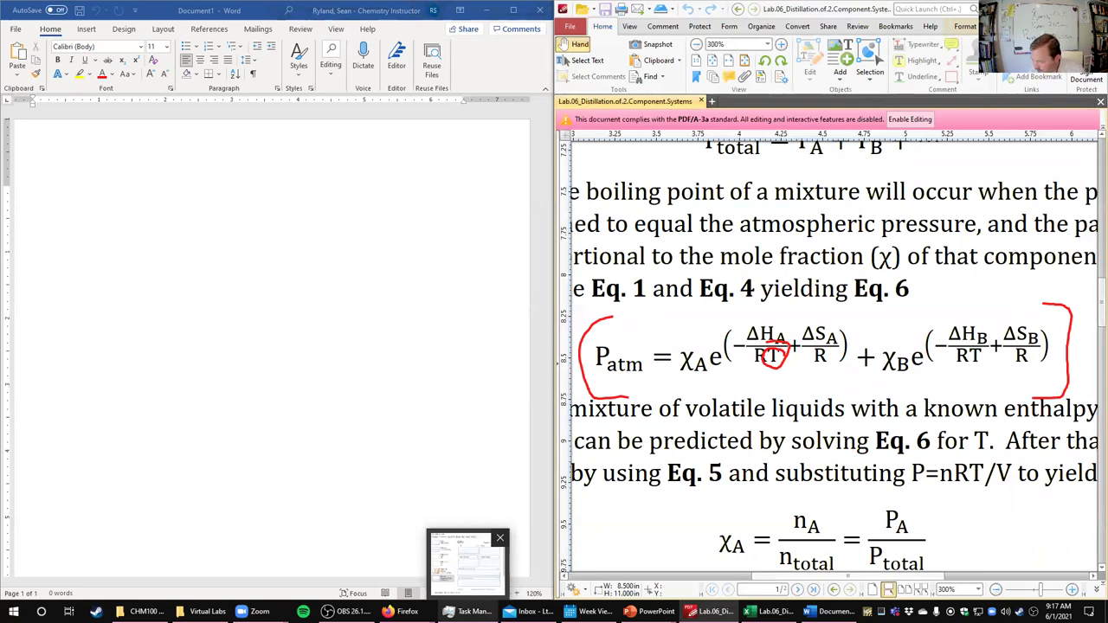
{"action": "key", "text": "ctrl+z"}
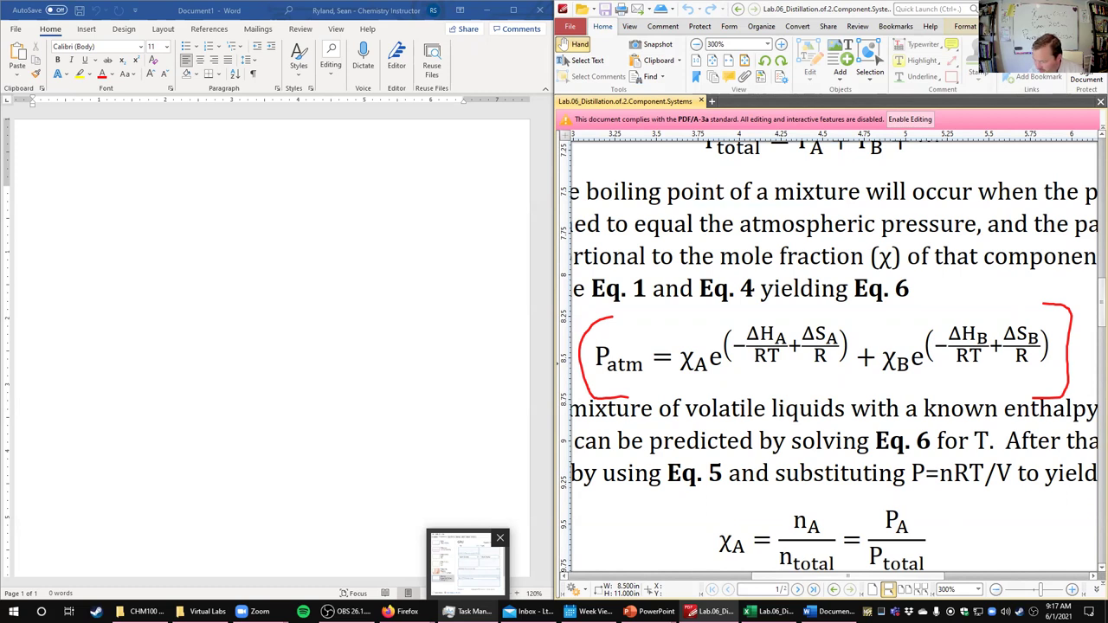
{"action": "left_click_drag", "start_coordinate": [690, 340], "coordinate": [712, 348]}
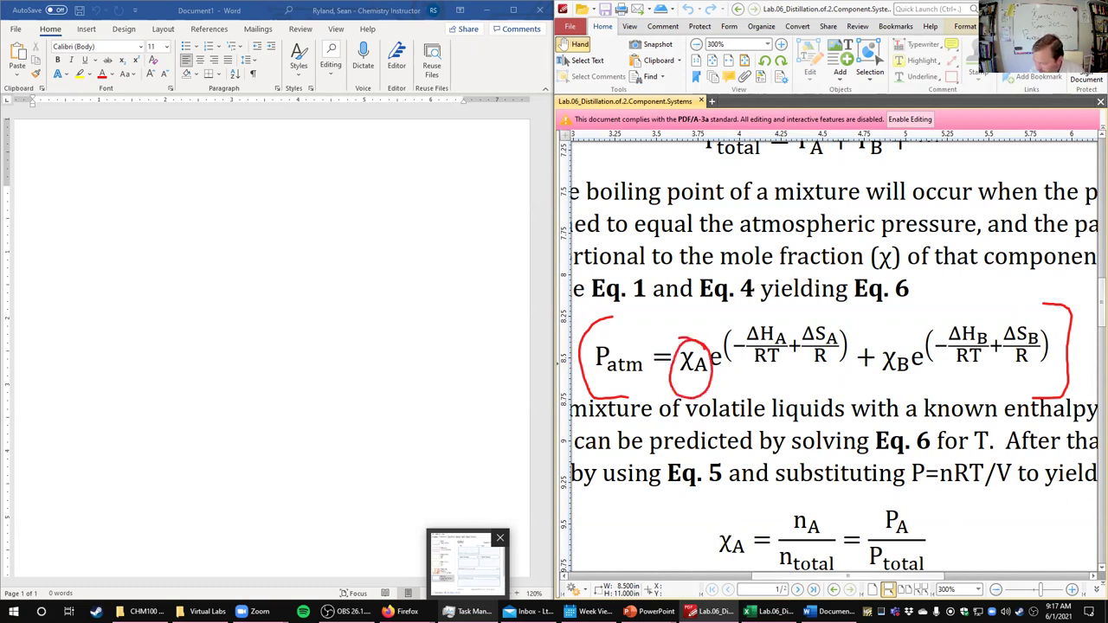
{"action": "left_click_drag", "start_coordinate": [896, 341], "coordinate": [920, 350]}
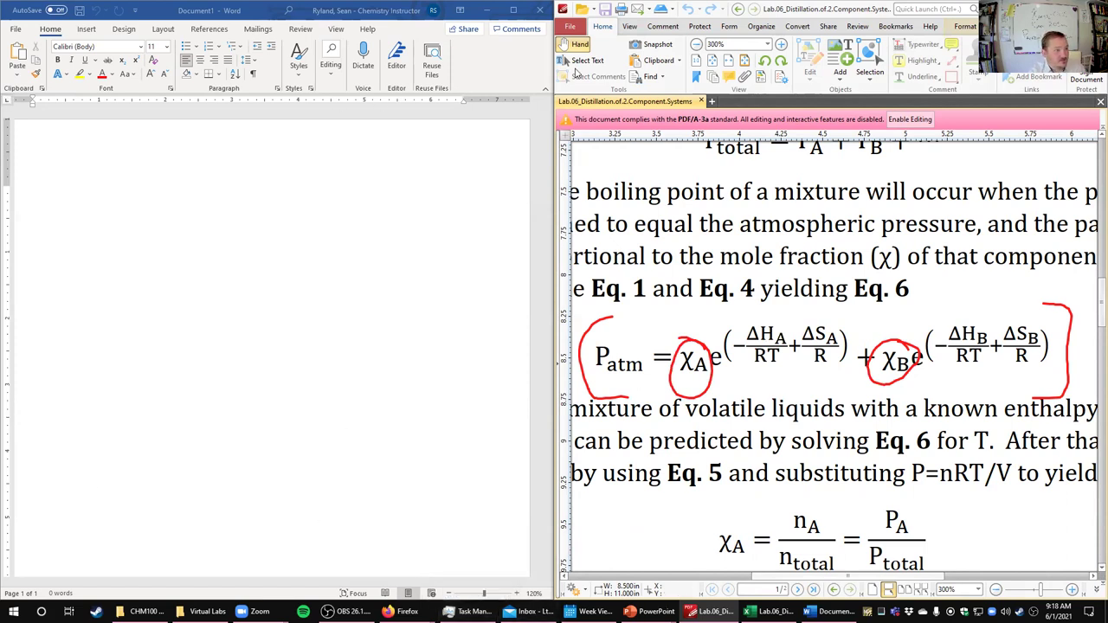
- Maximize the blank Word document, clear the red ink marks from the screen and insert a new empty equation
{"action": "left_click", "coordinate": [154, 22]}
{"action": "double_click", "coordinate": [153, 18]}
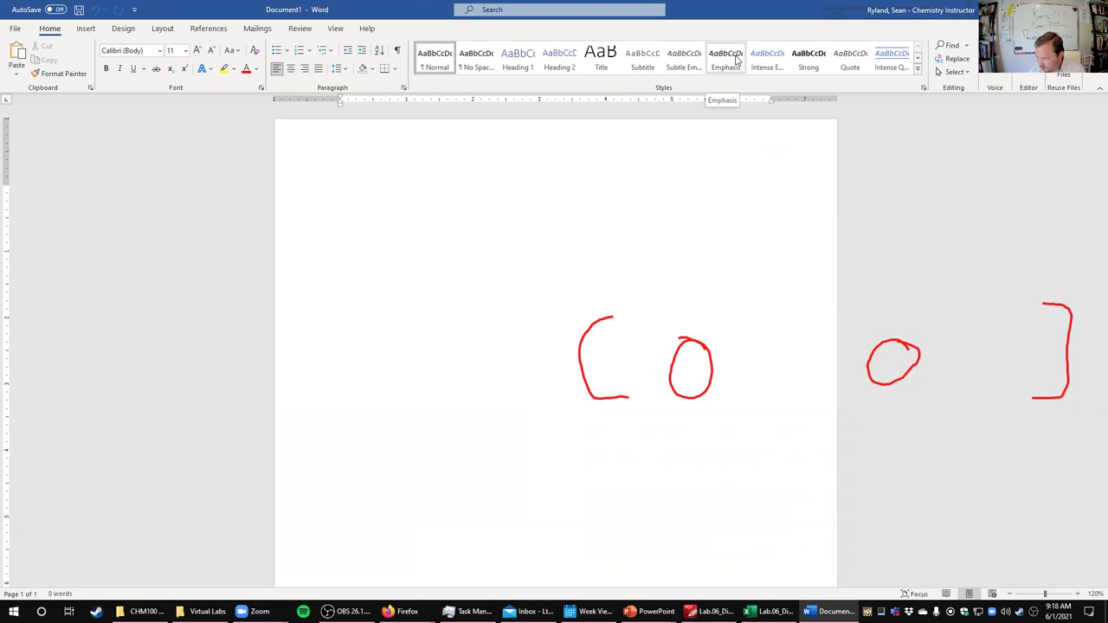
{"action": "key", "text": "Escape"}
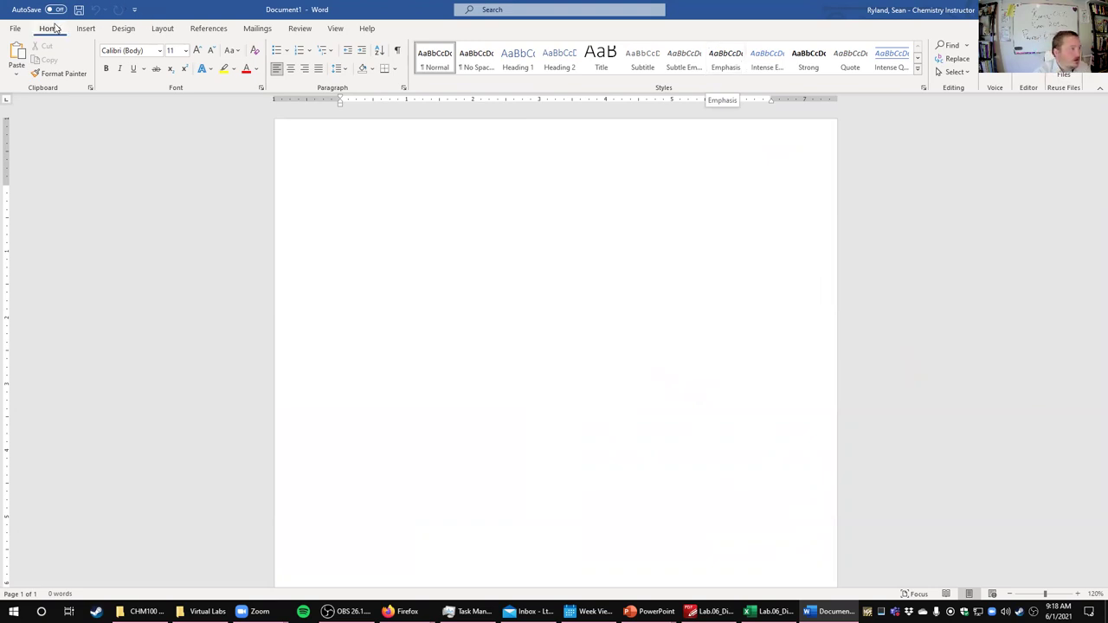
{"action": "left_click", "coordinate": [91, 31]}
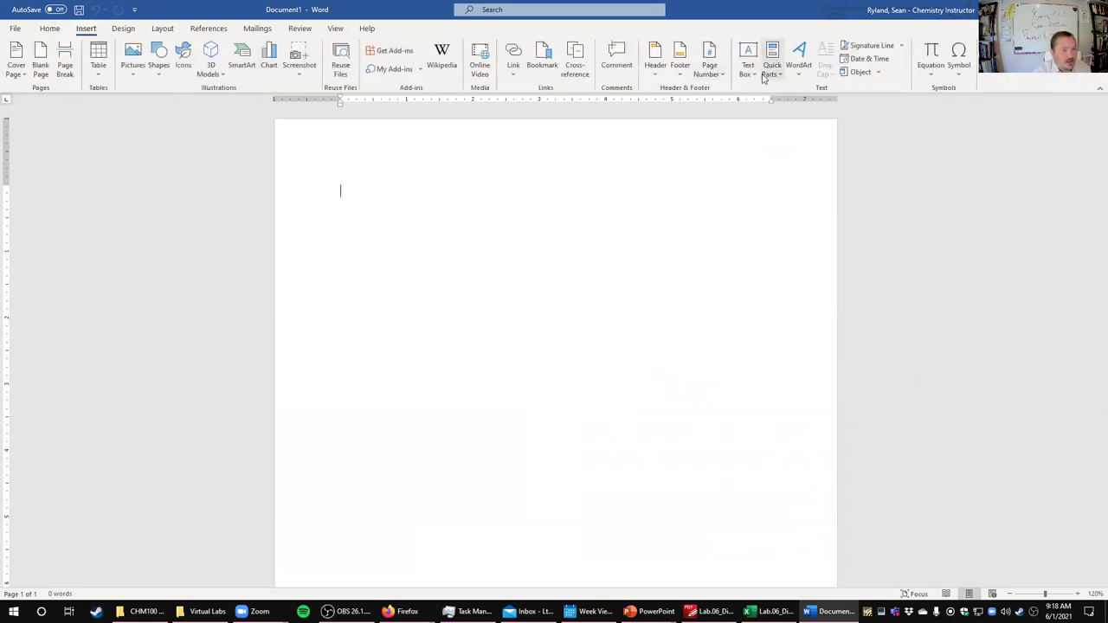
{"action": "left_click", "coordinate": [931, 53]}
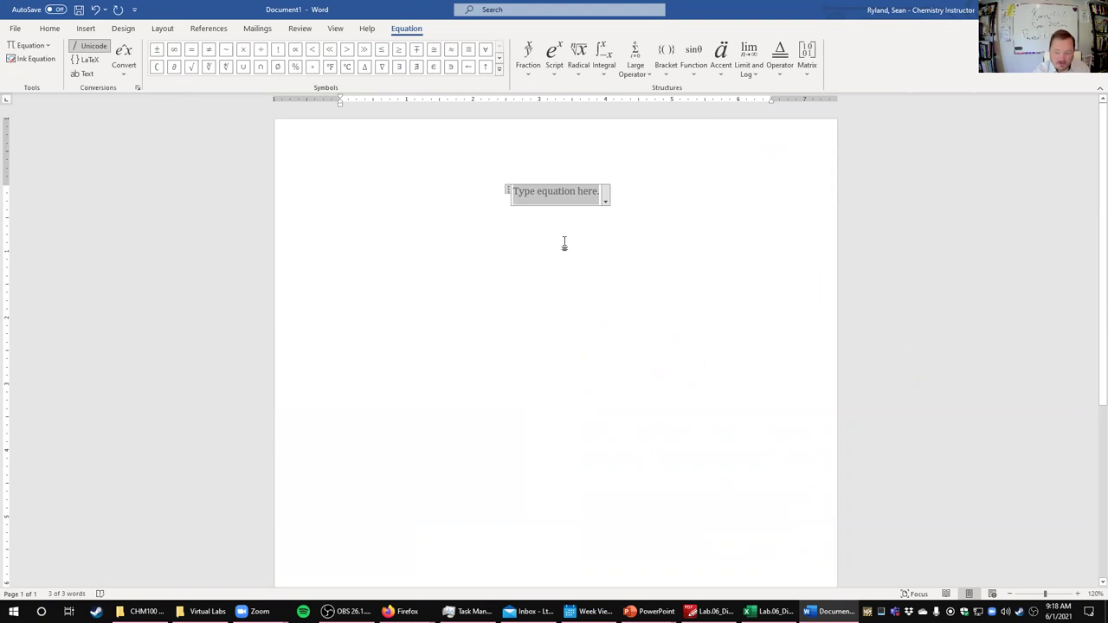
- Enter 100mL mix in the equation, multiplied by a bracketed fraction of 15mL EtOH over 100mL mix
{"action": "type", "text": "100"}
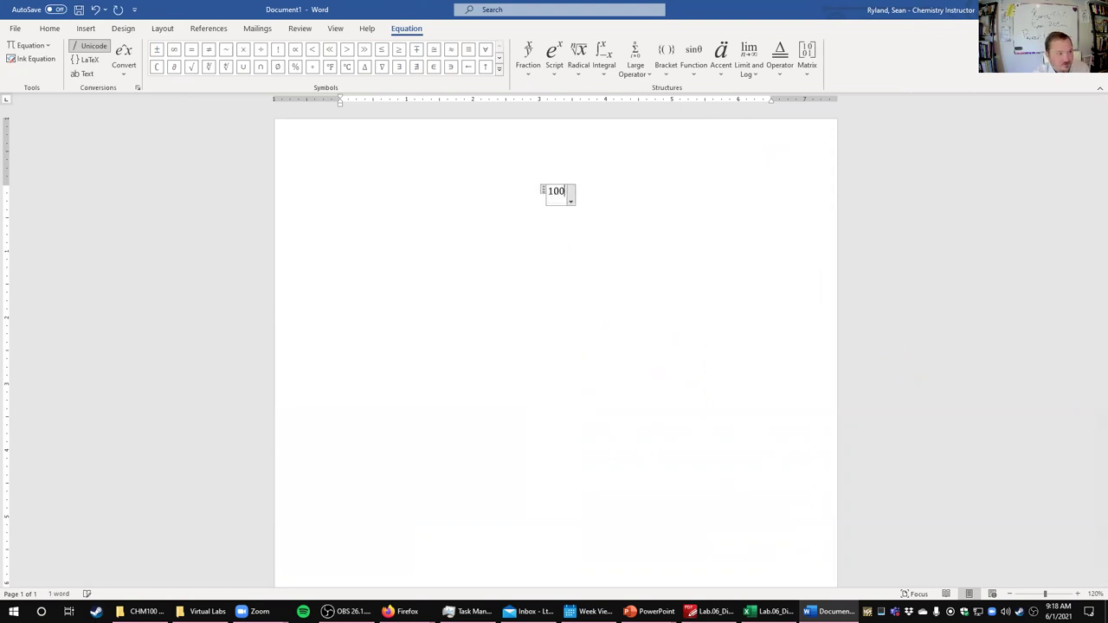
{"action": "type", "text": "mL mixt"}
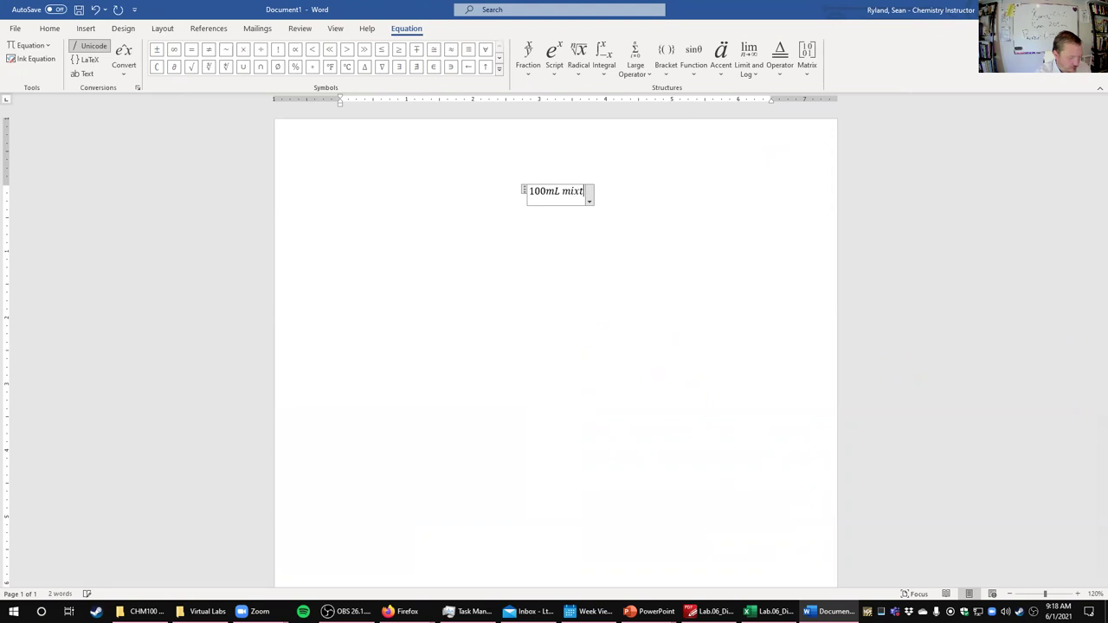
{"action": "key", "text": "BackSpace"}
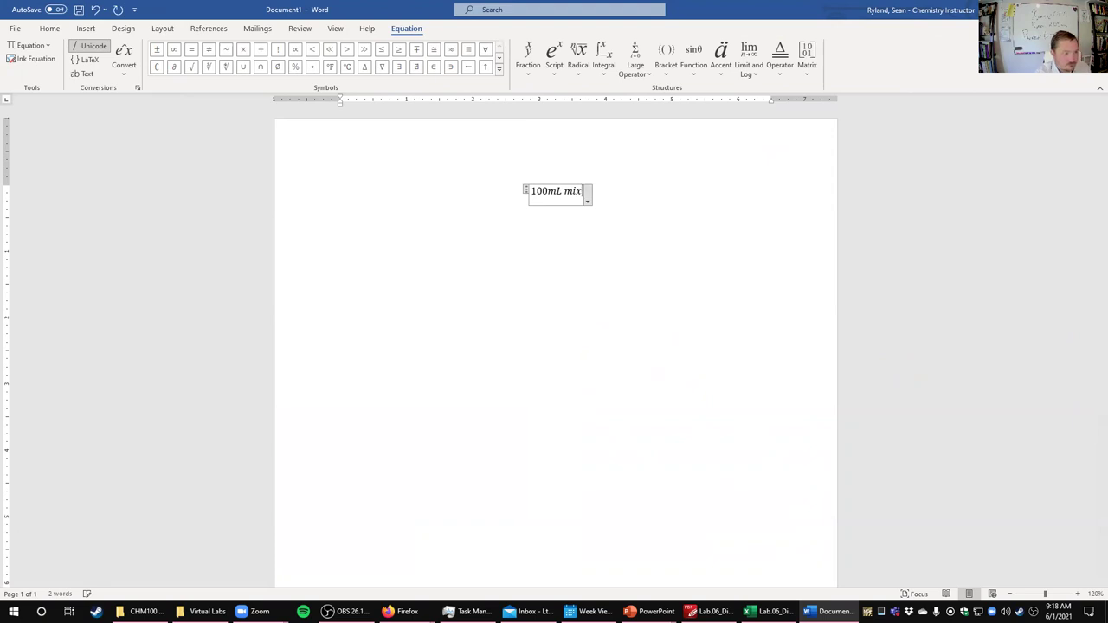
{"action": "type", "text": "(("}
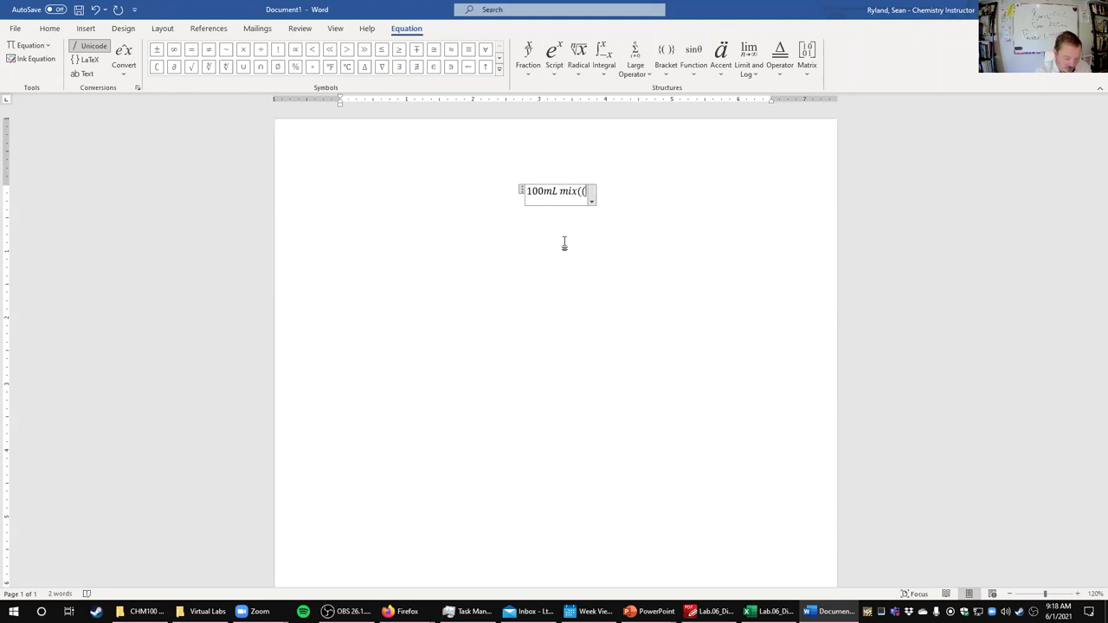
{"action": "type", "text": "15m"}
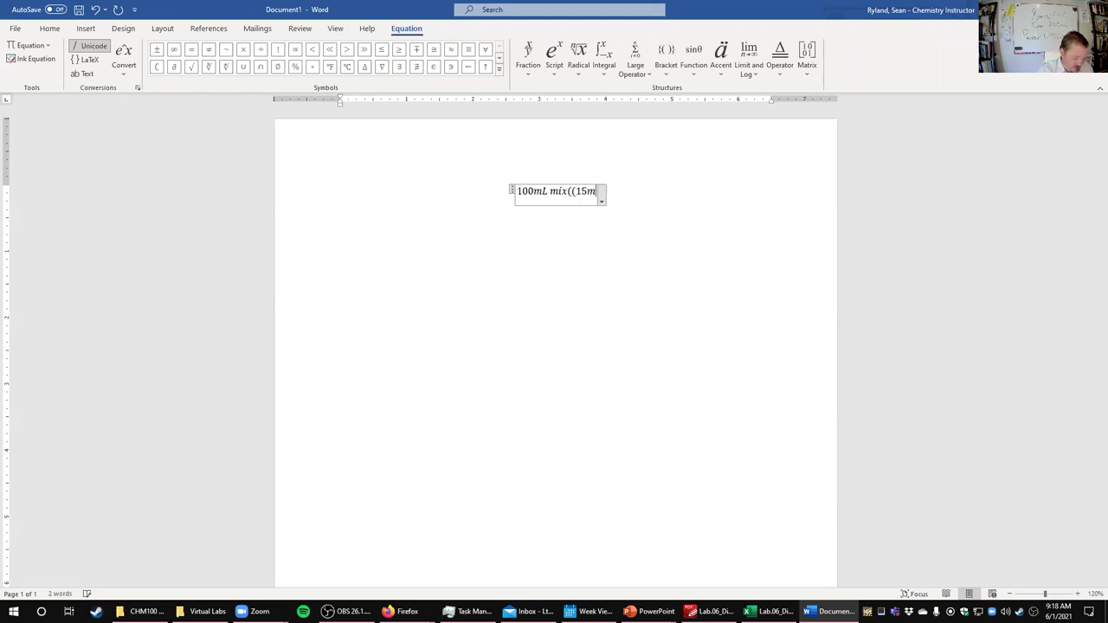
{"action": "type", "text": "L"}
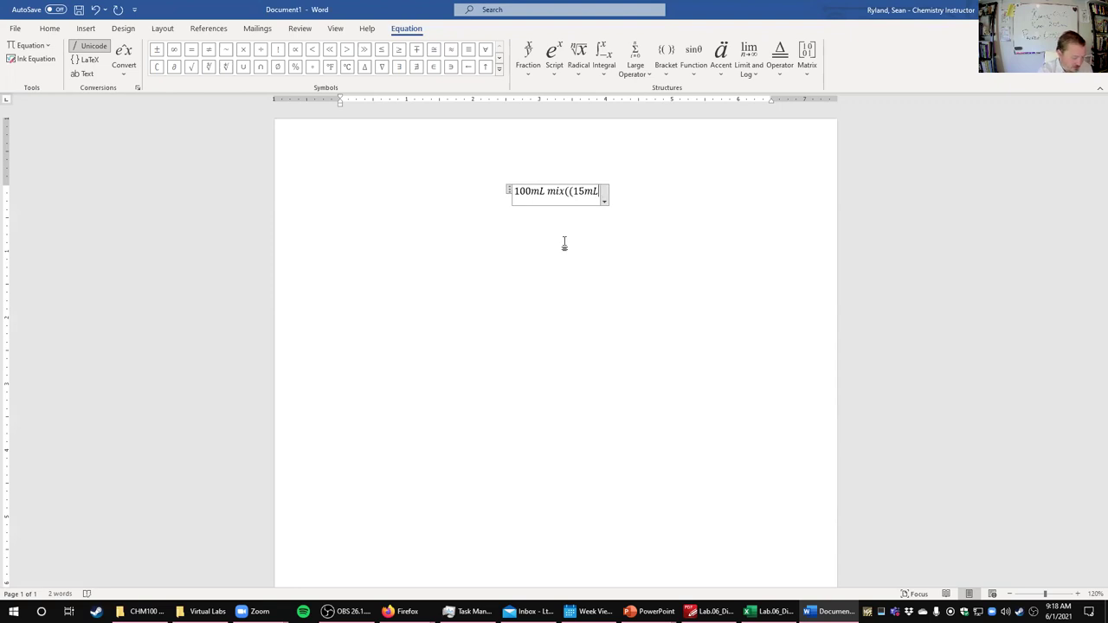
{"action": "type", "text": "E"}
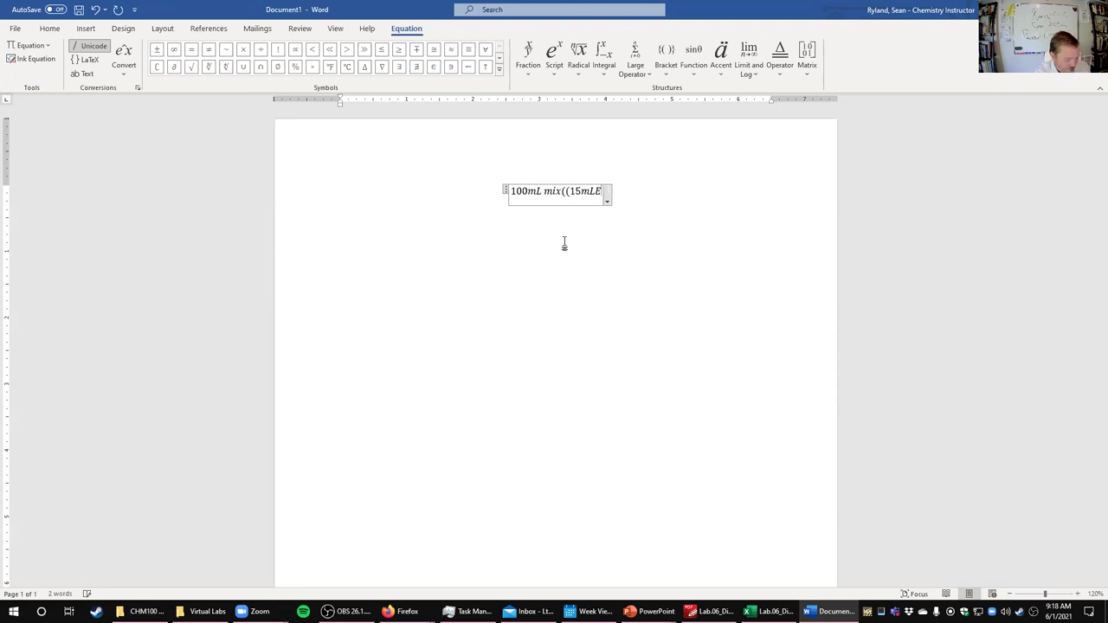
{"action": "type", "text": "tOH)/(1"}
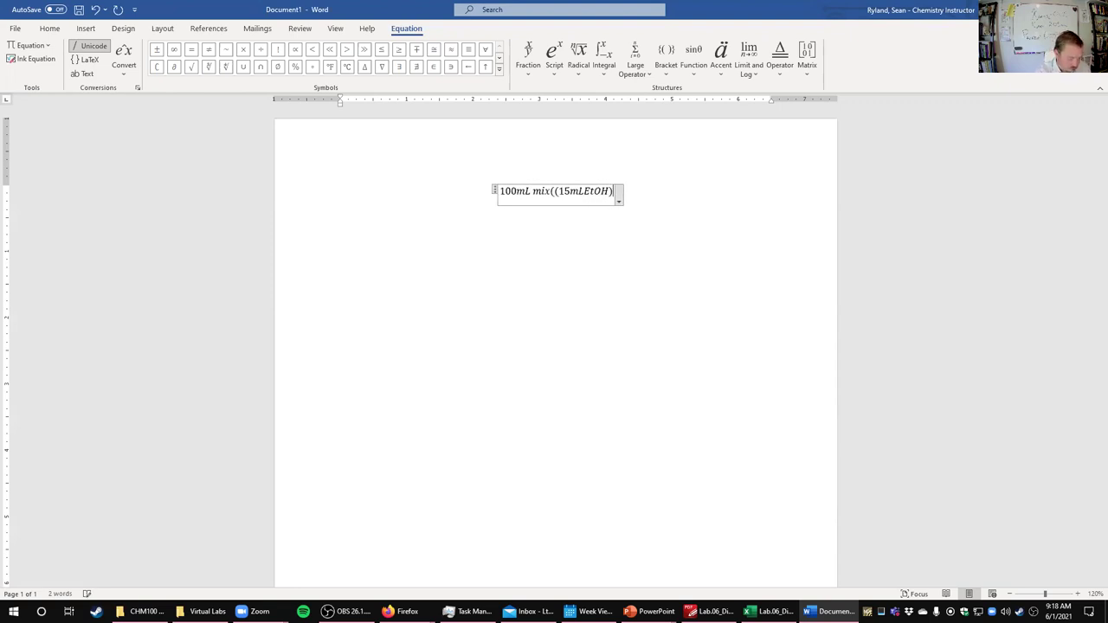
{"action": "type", "text": "00mLmi"}
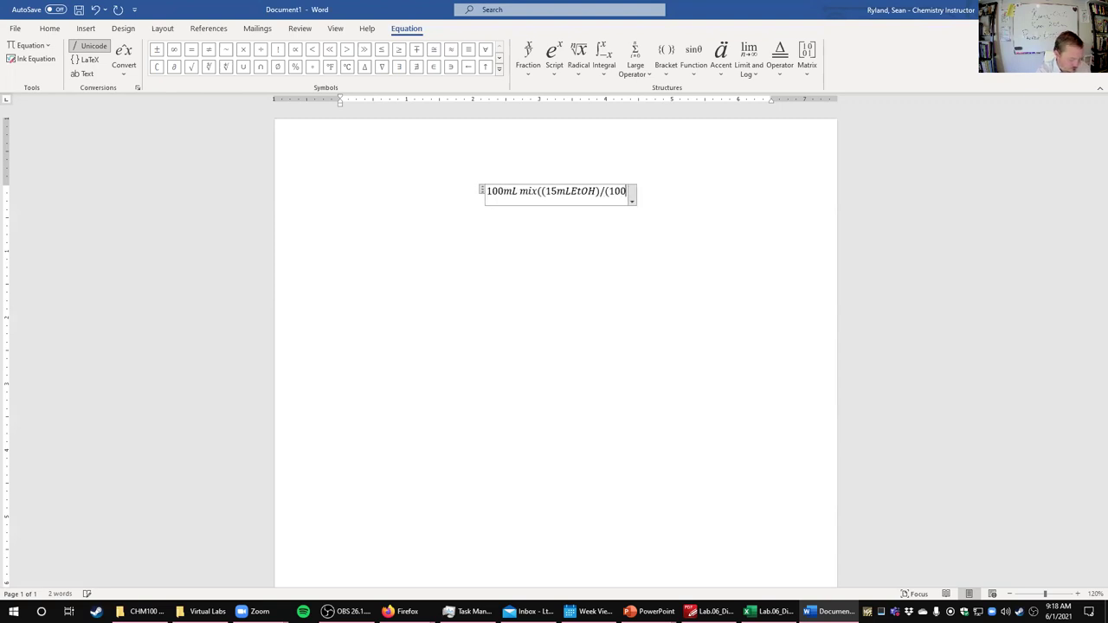
{"action": "type", "text": "x"}
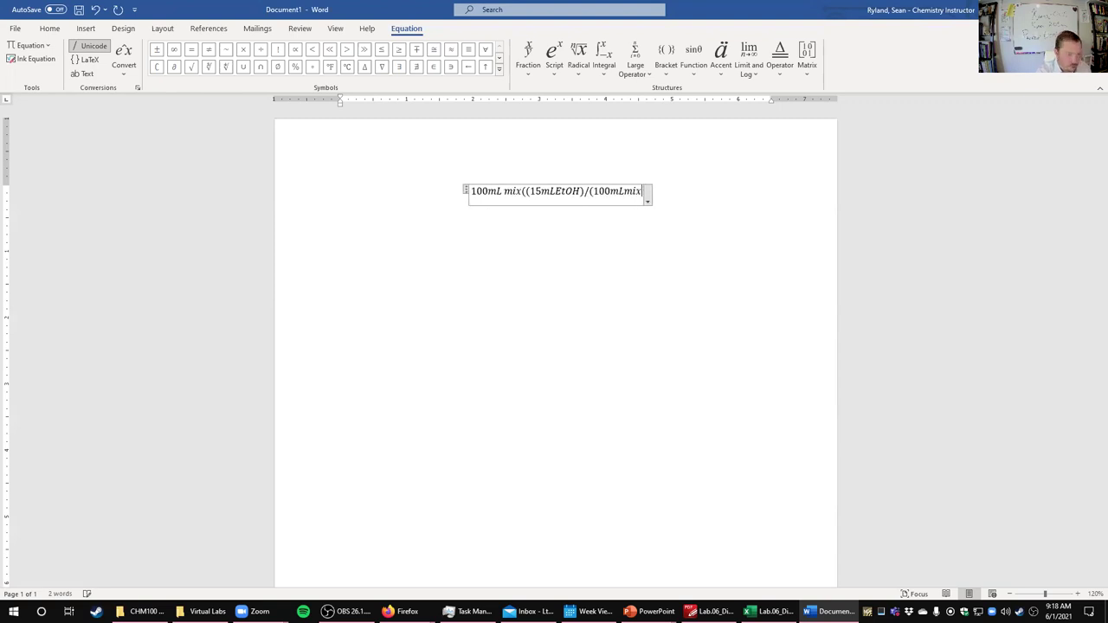
{"action": "type", "text": "))"}
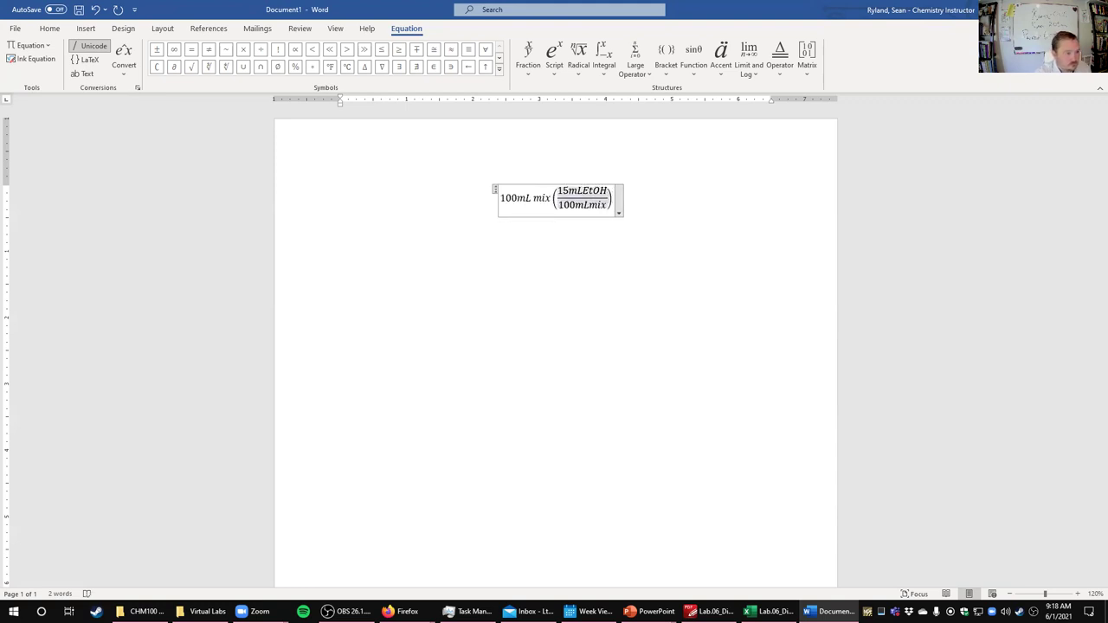
- Insert a space after mL in both the denominator and the numerator of the volume fraction
{"action": "left_click", "coordinate": [607, 205]}
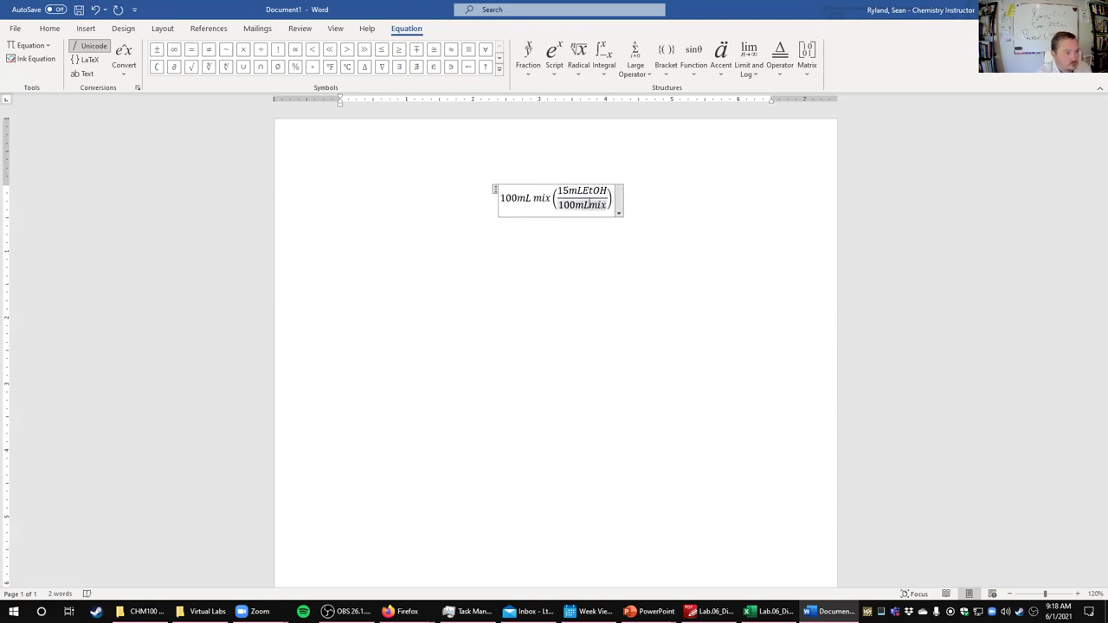
{"action": "left_click", "coordinate": [589, 205]}
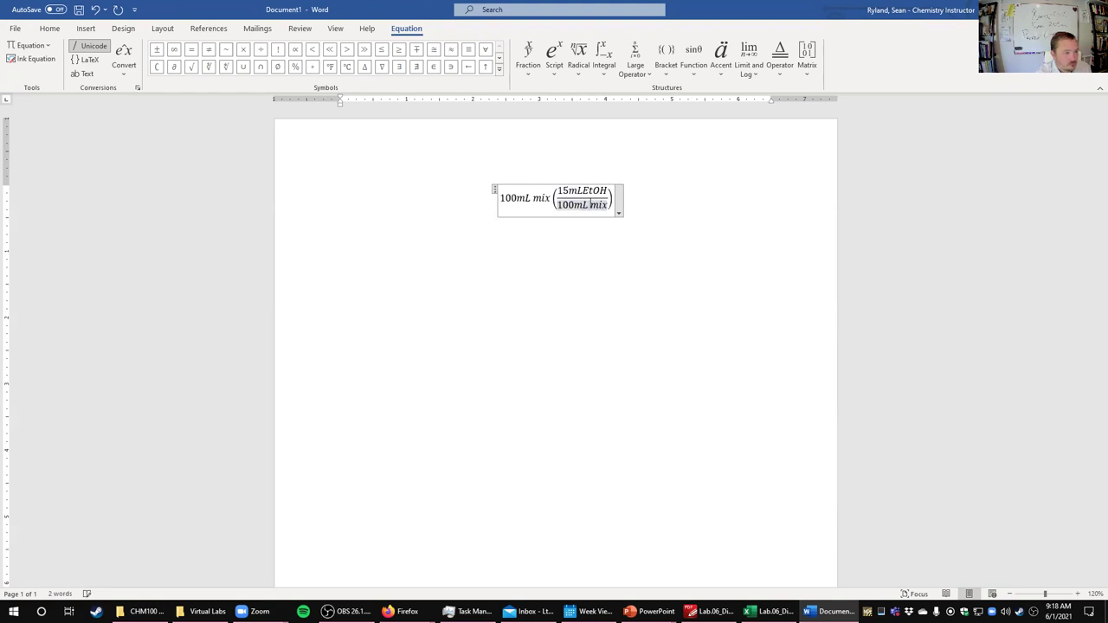
{"action": "left_click", "coordinate": [583, 190]}
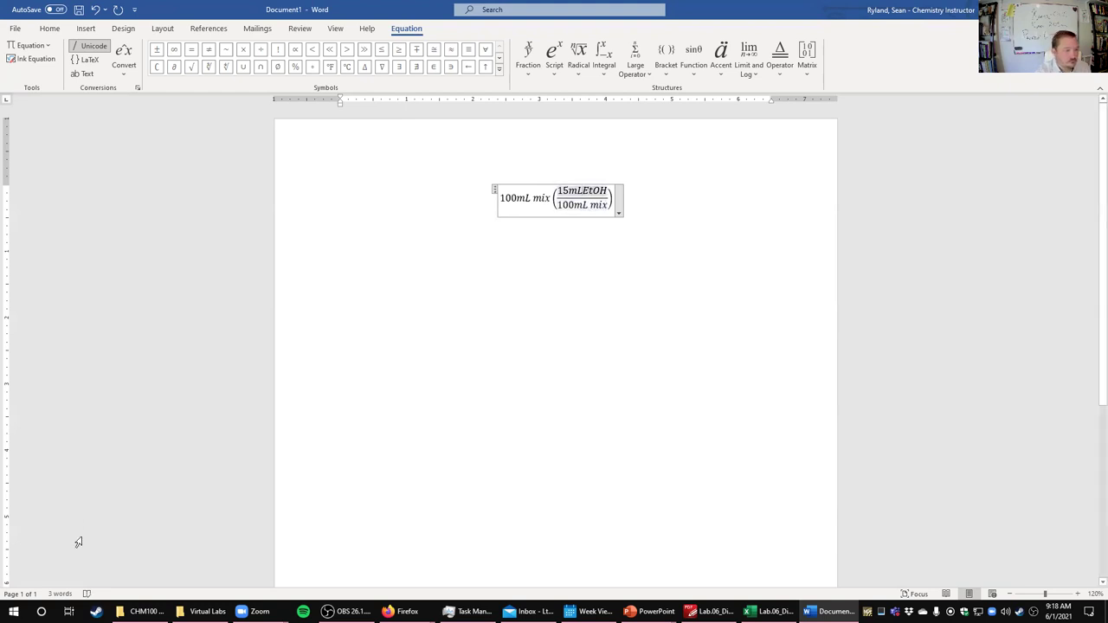
{"action": "scroll", "coordinate": [537, 230], "scroll_direction": "up", "scroll_amount": 15, "text": "ctrl"}
{"action": "scroll", "coordinate": [537, 230], "scroll_direction": "up", "scroll_amount": 3, "text": "ctrl"}
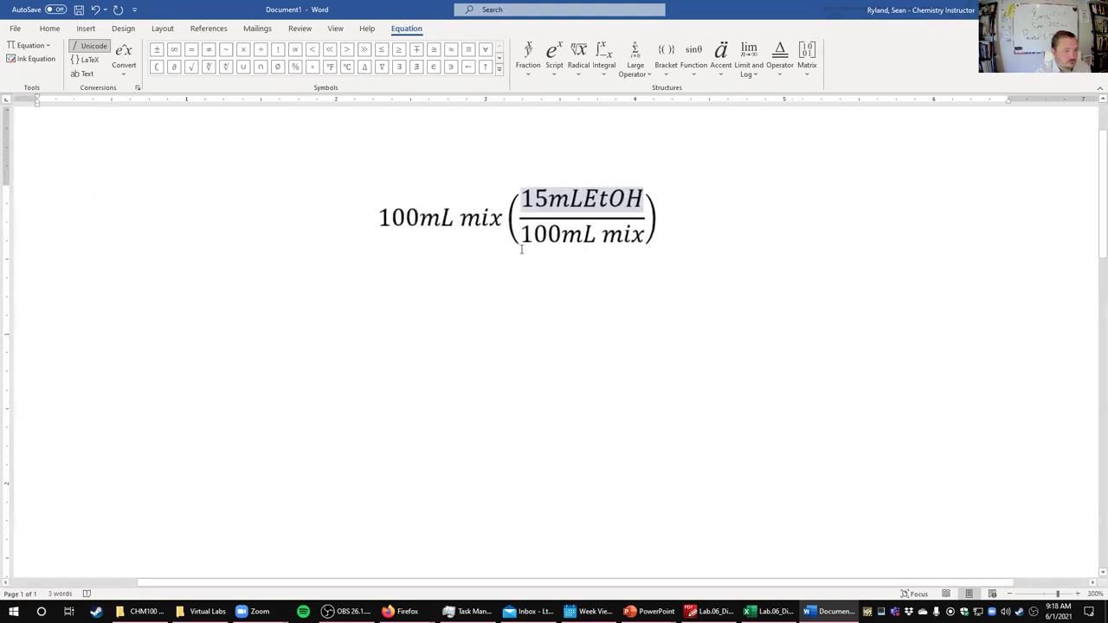
{"action": "left_click", "coordinate": [582, 203]}
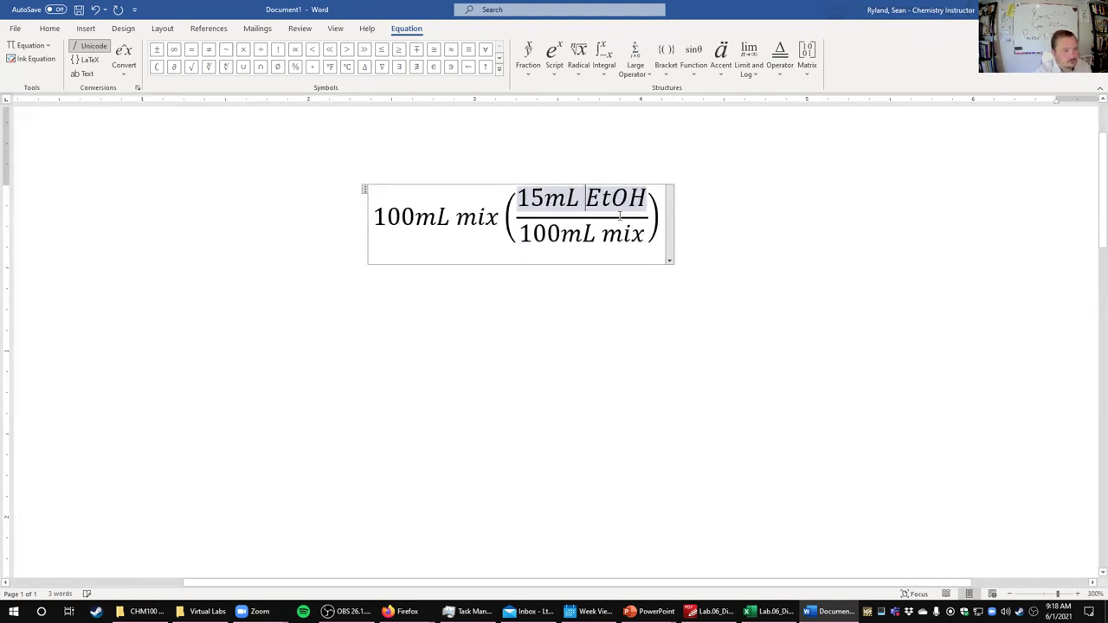
- Append the density factor to the end of the equation as a bracketed fraction of 0.79g over 1mL
{"action": "left_click", "coordinate": [659, 217]}
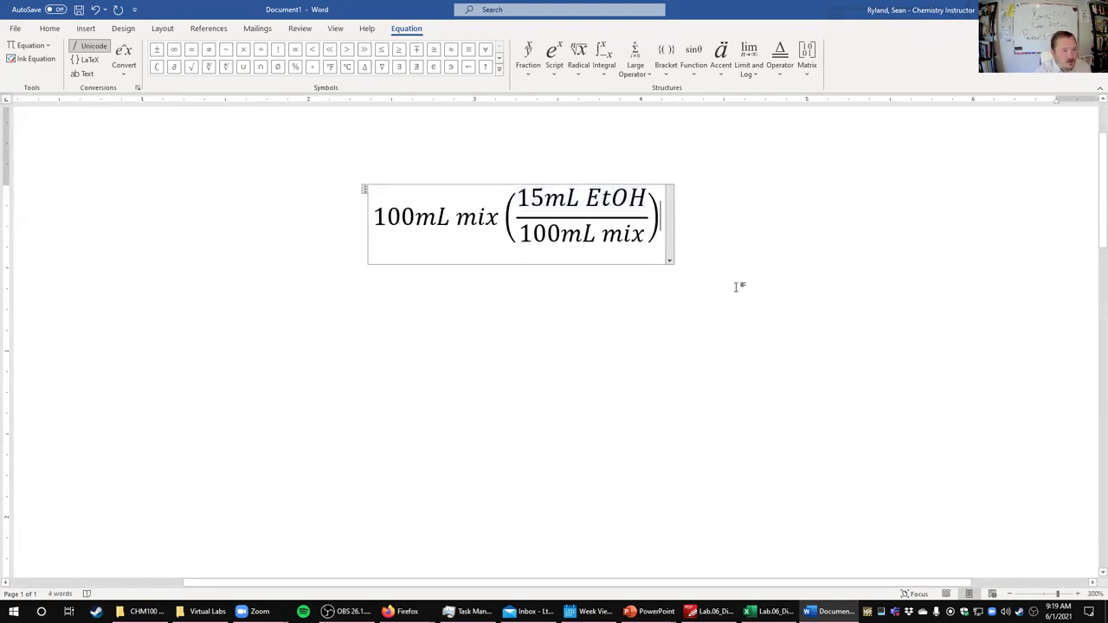
{"action": "type", "text": "("}
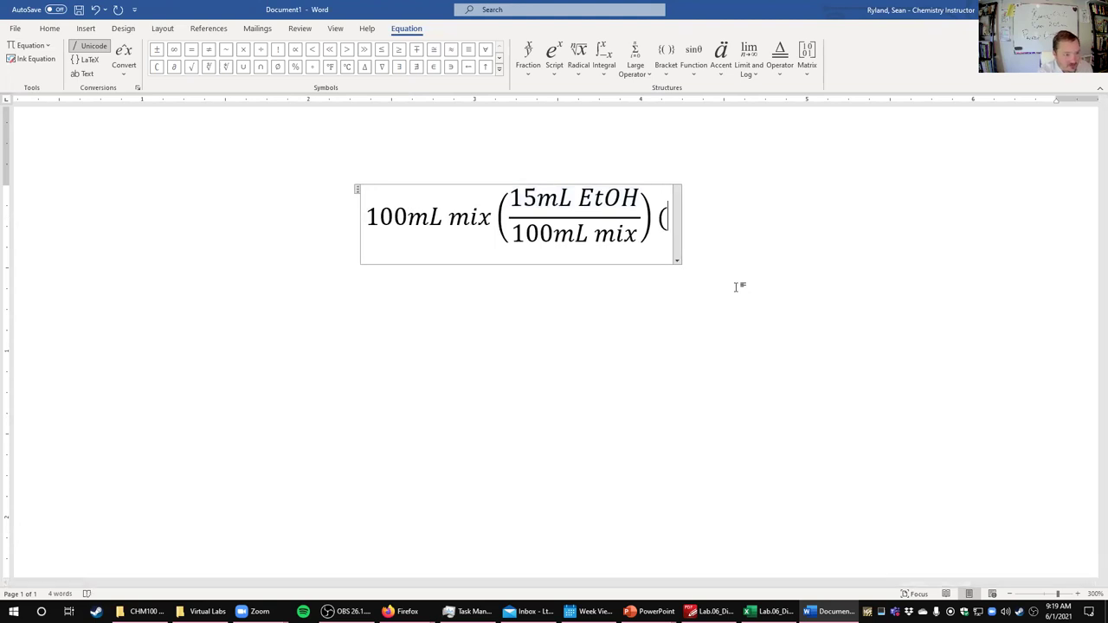
{"action": "type", "text": "("}
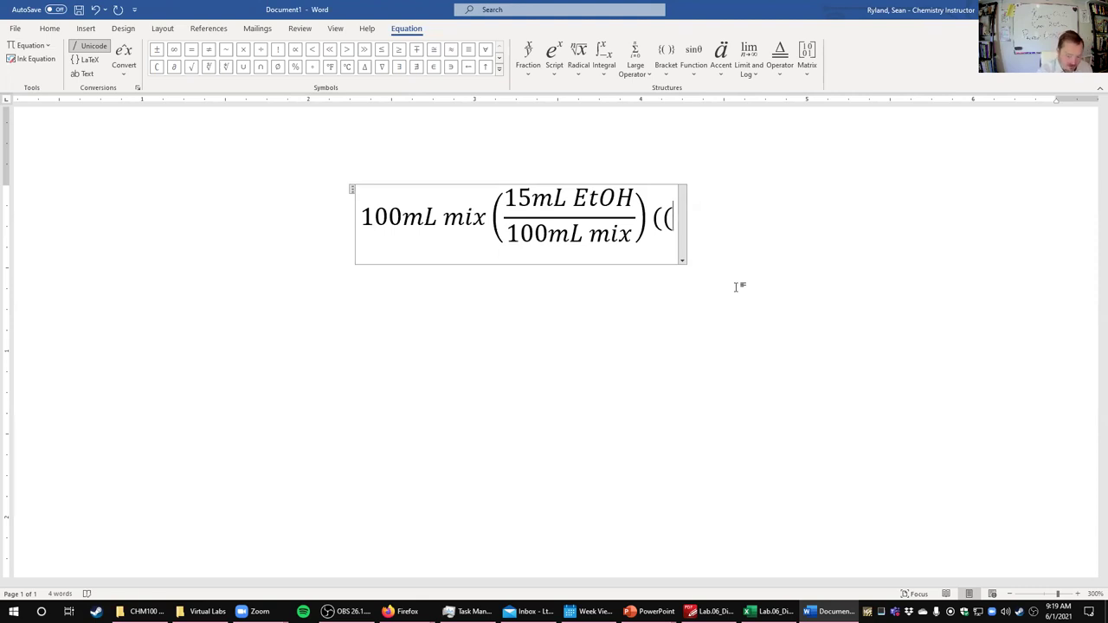
{"action": "type", "text": "0.79g)"}
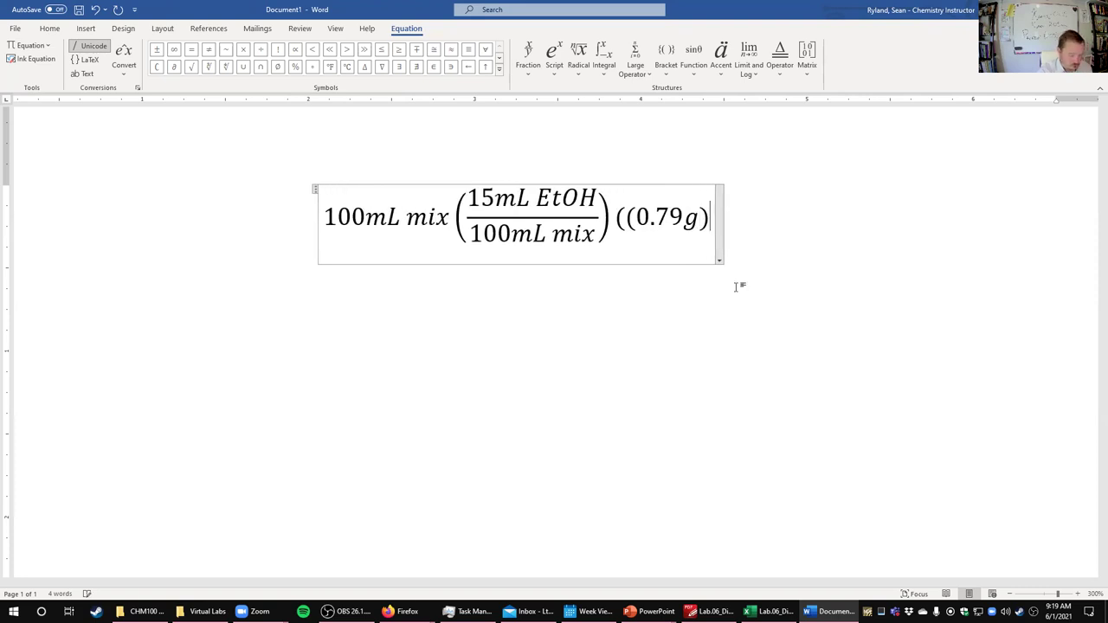
{"action": "type", "text": "/(1mL)"}
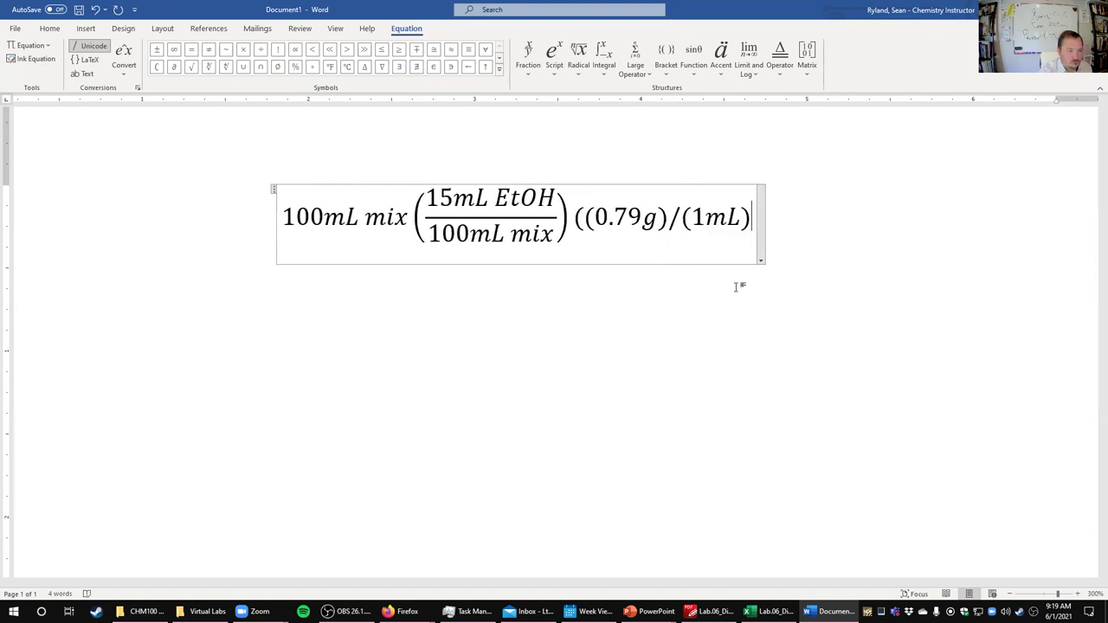
{"action": "type", "text": ")"}
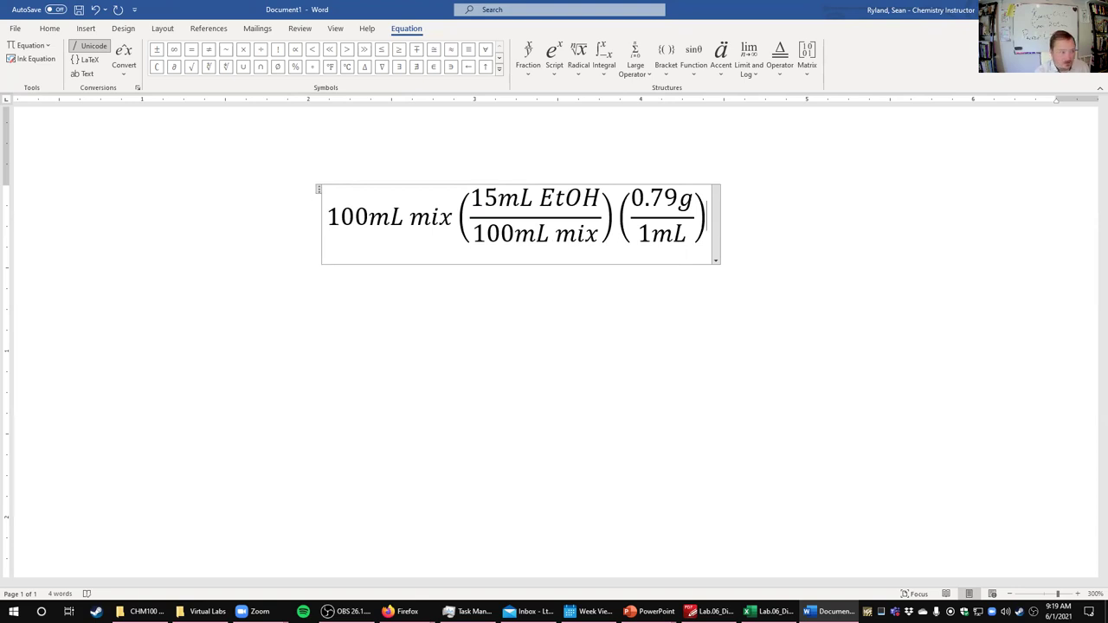
- Append the molar mass factor as a bracketed fraction of 1mol EtOH over 46.1g
{"action": "type", "text": "("}
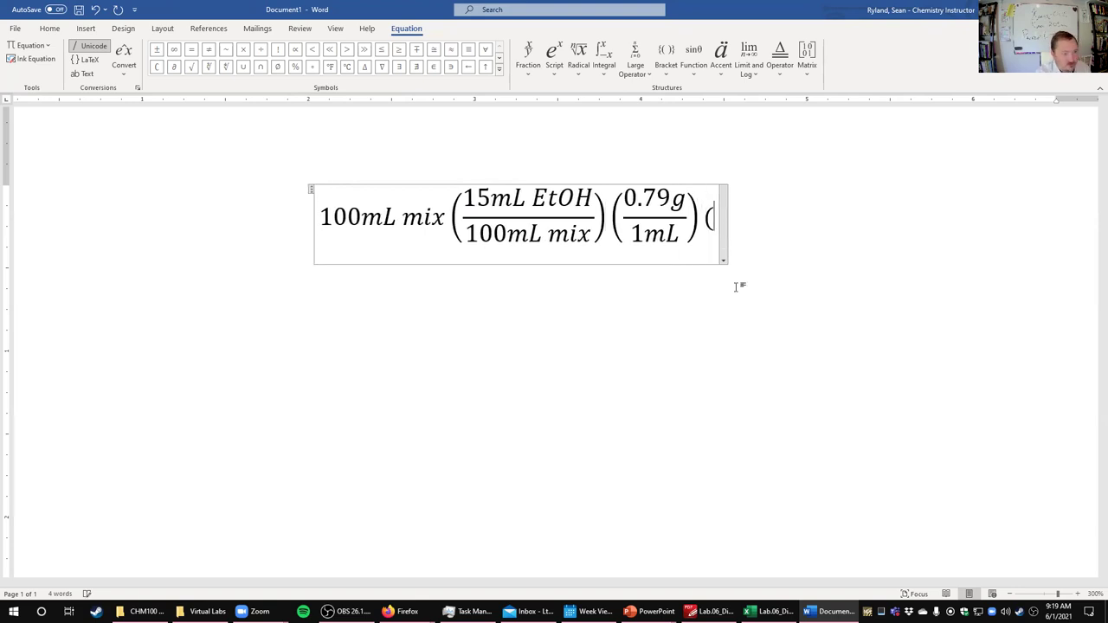
{"action": "type", "text": "("}
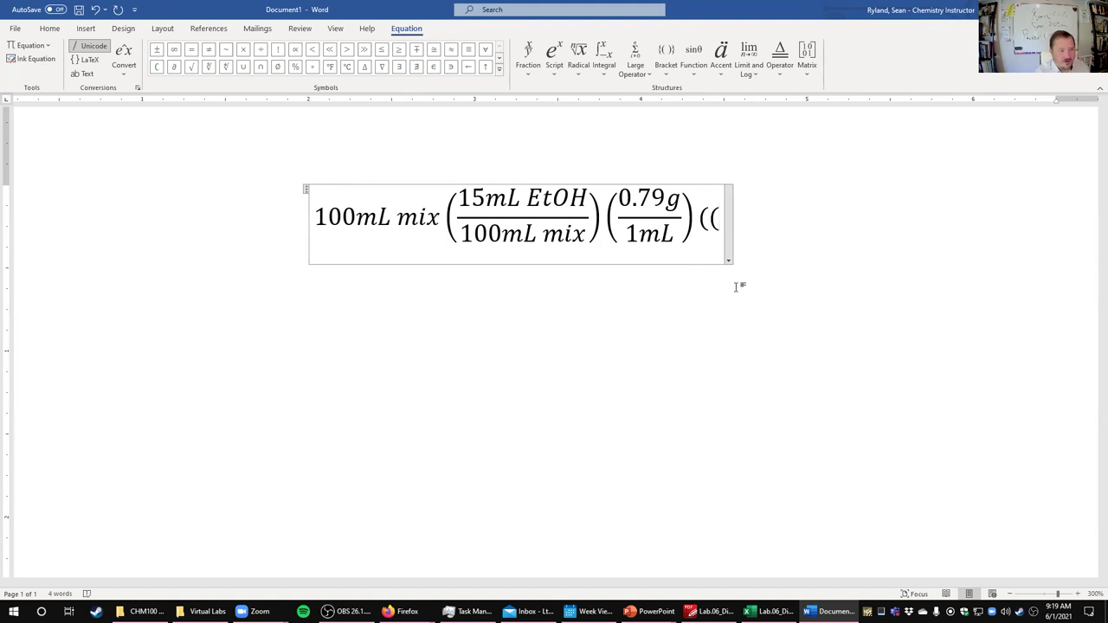
{"action": "type", "text": "1mol"}
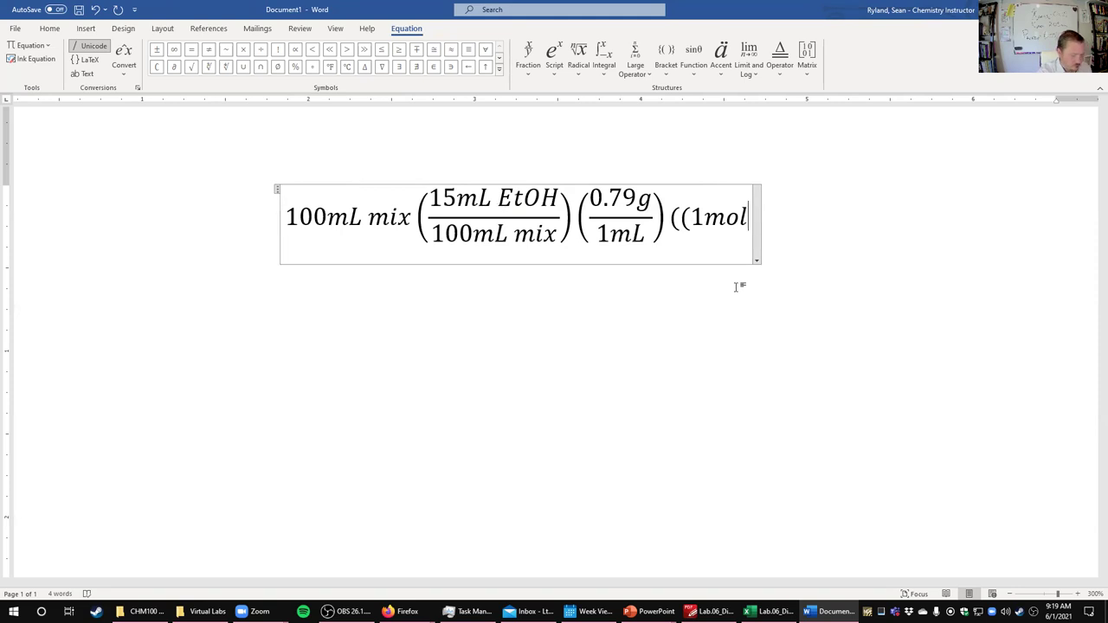
{"action": "type", "text": " Et"}
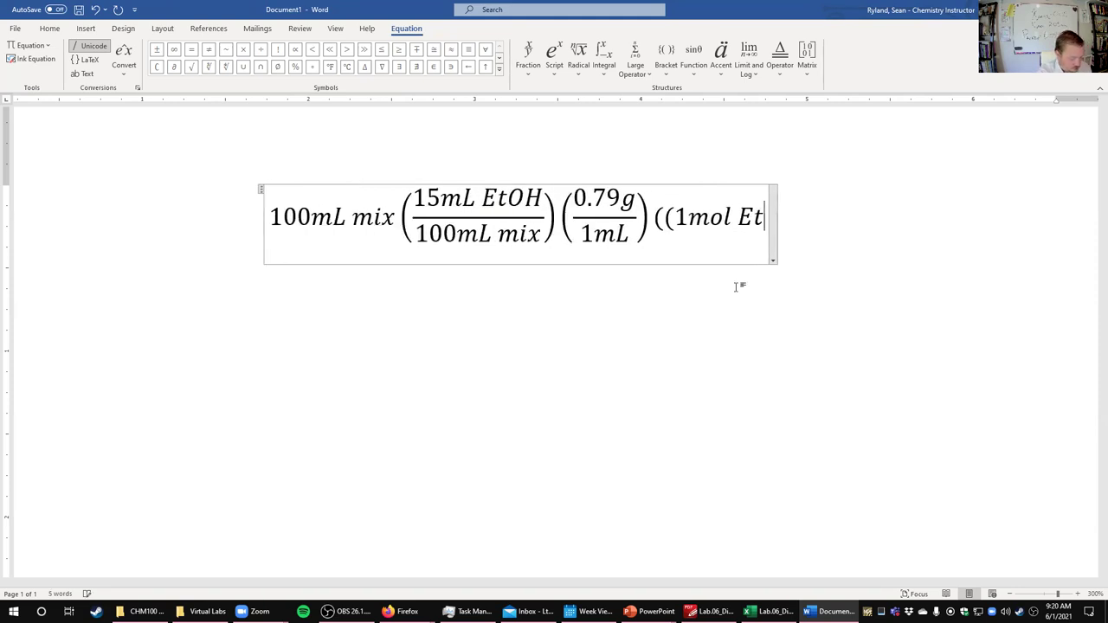
{"action": "type", "text": "OH)/(46"}
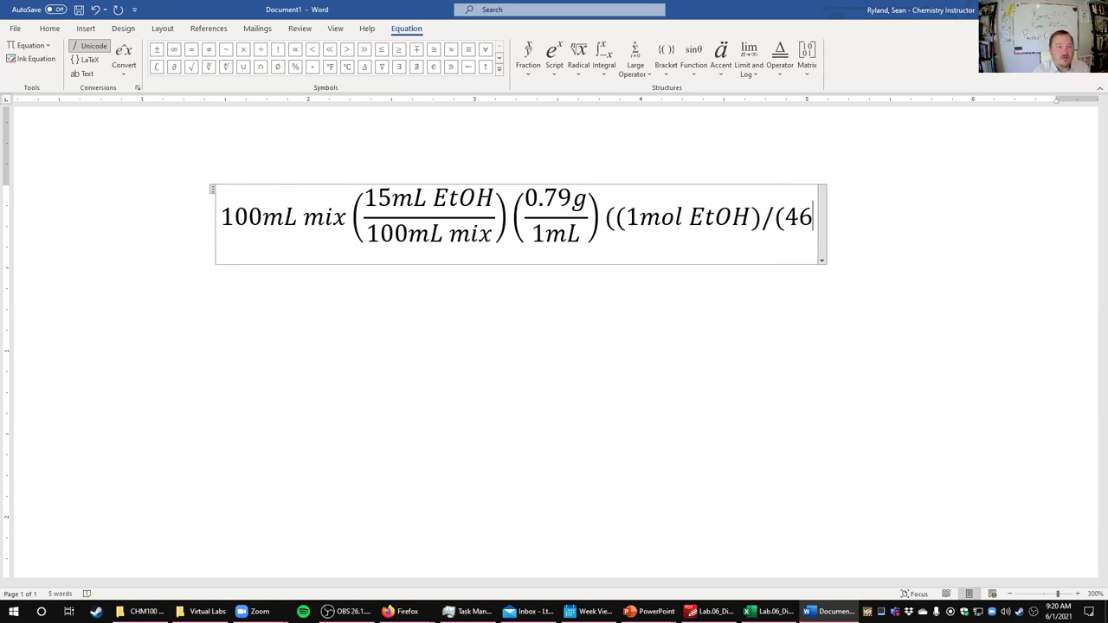
{"action": "type", "text": ".1g"}
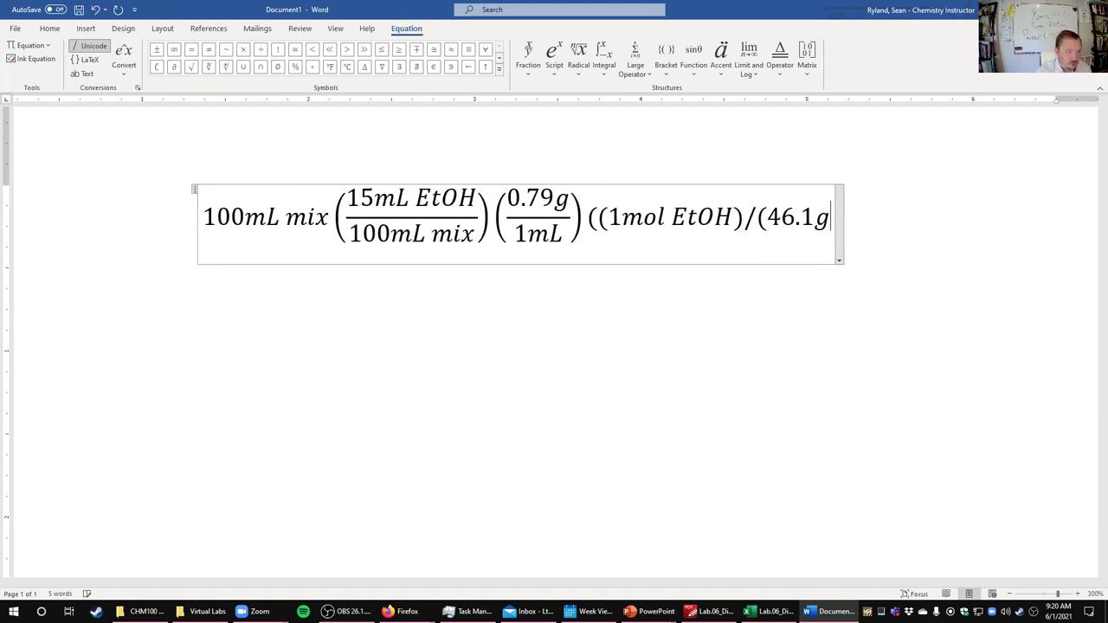
{"action": "type", "text": ")"}
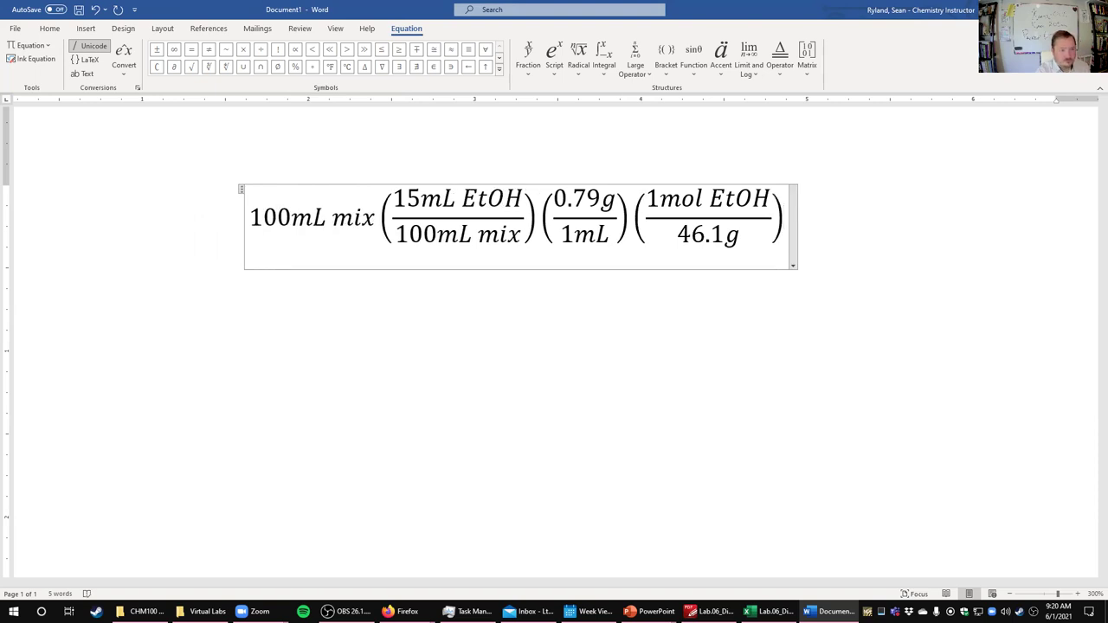
- Finish the equation with the result = 0.257mol EtOH
{"action": "type", "text": ")="}
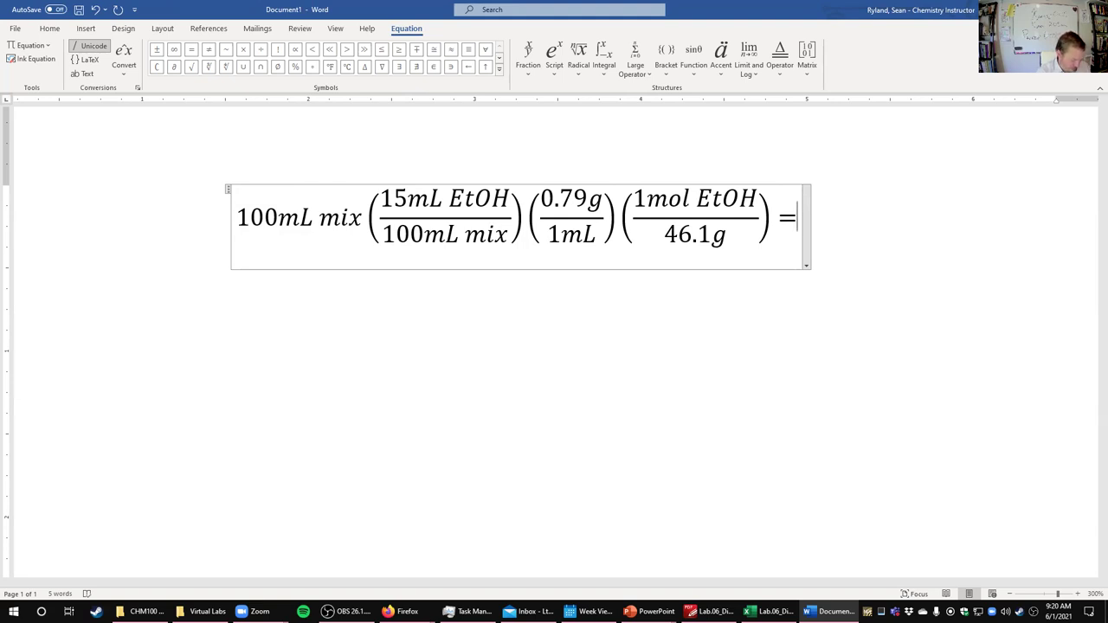
{"action": "type", "text": "0"}
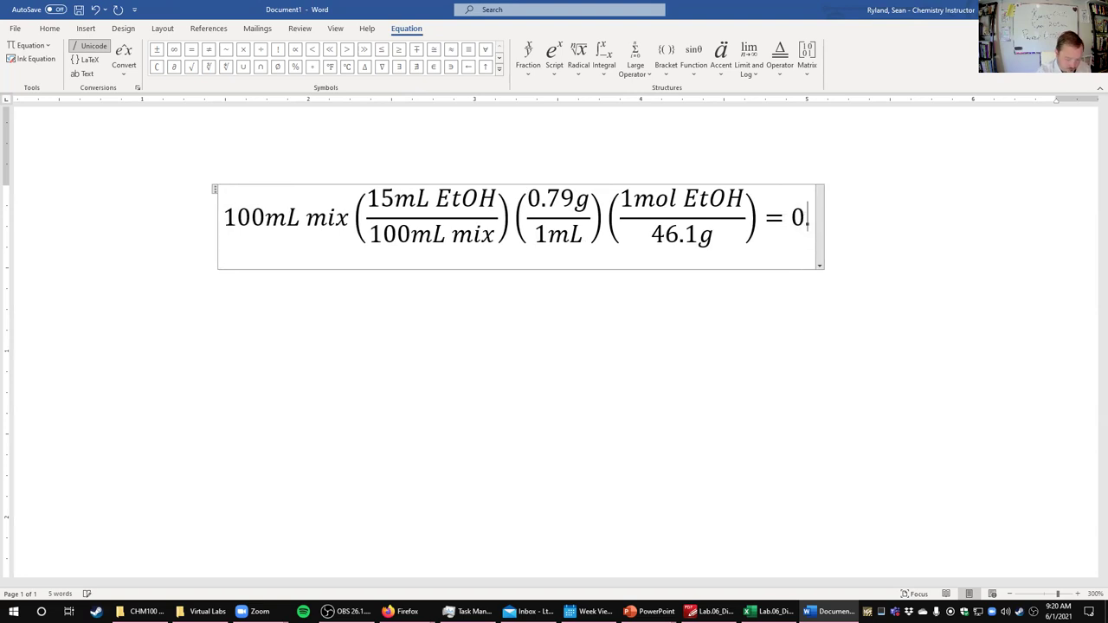
{"action": "type", "text": ".257"}
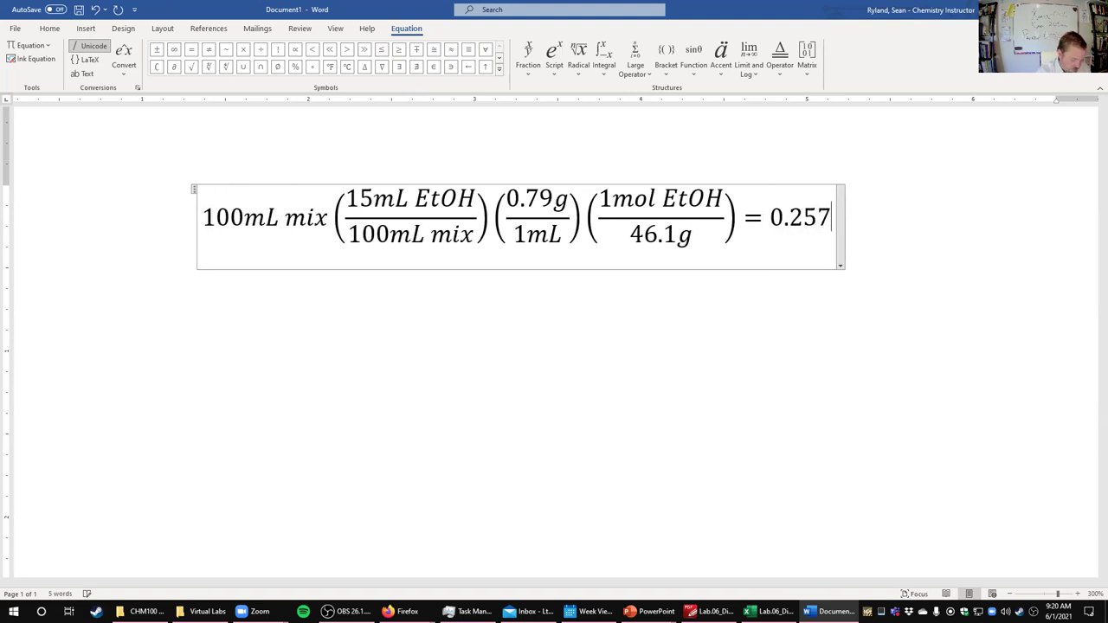
{"action": "type", "text": "mol EtOH"}
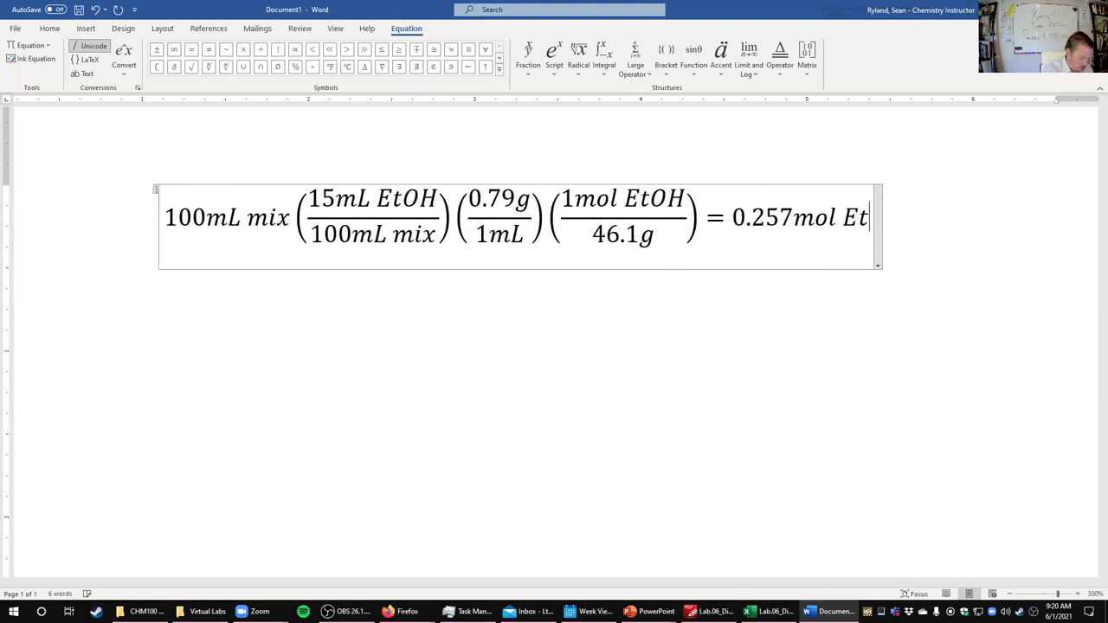
- Insert a second equation below the ethanol one, starting with 85mL H₂O
{"action": "left_click", "coordinate": [738, 286]}
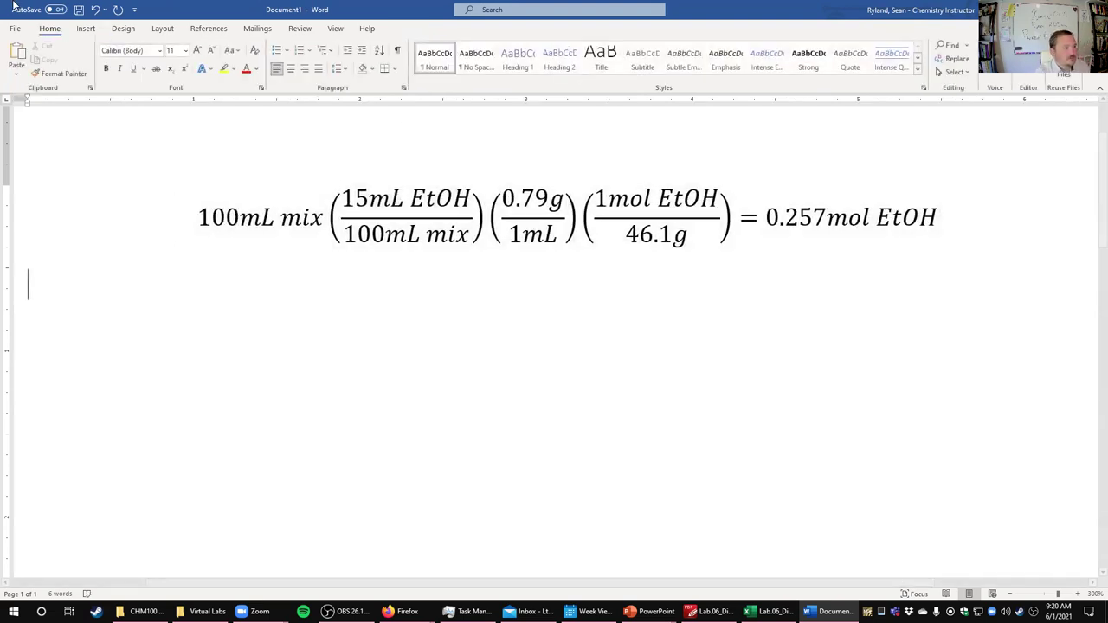
{"action": "left_click", "coordinate": [86, 28]}
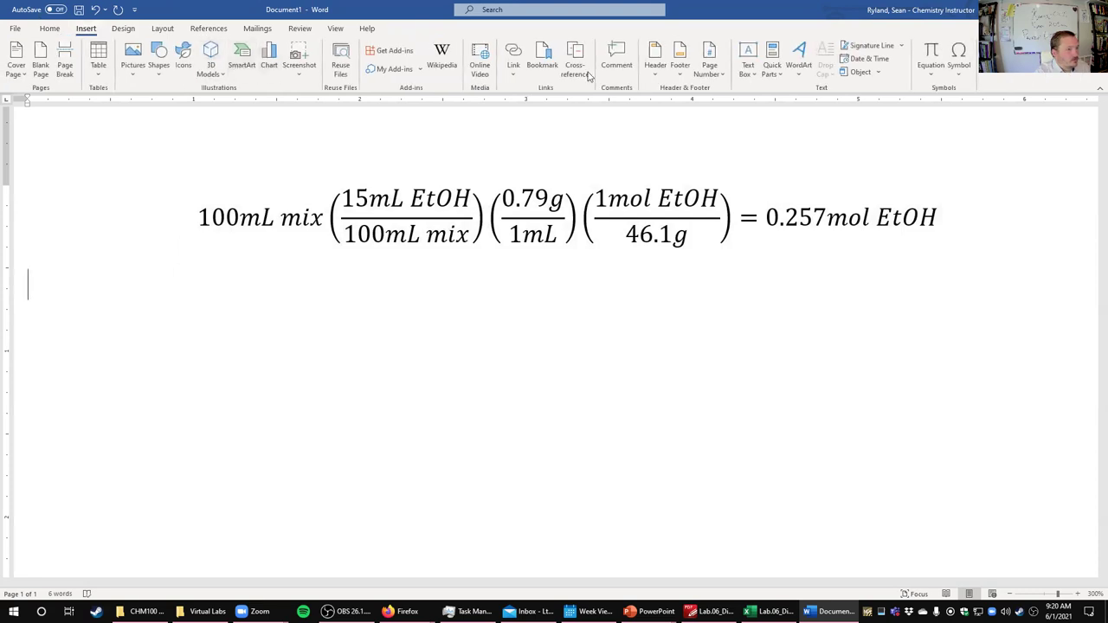
{"action": "left_click", "coordinate": [930, 54]}
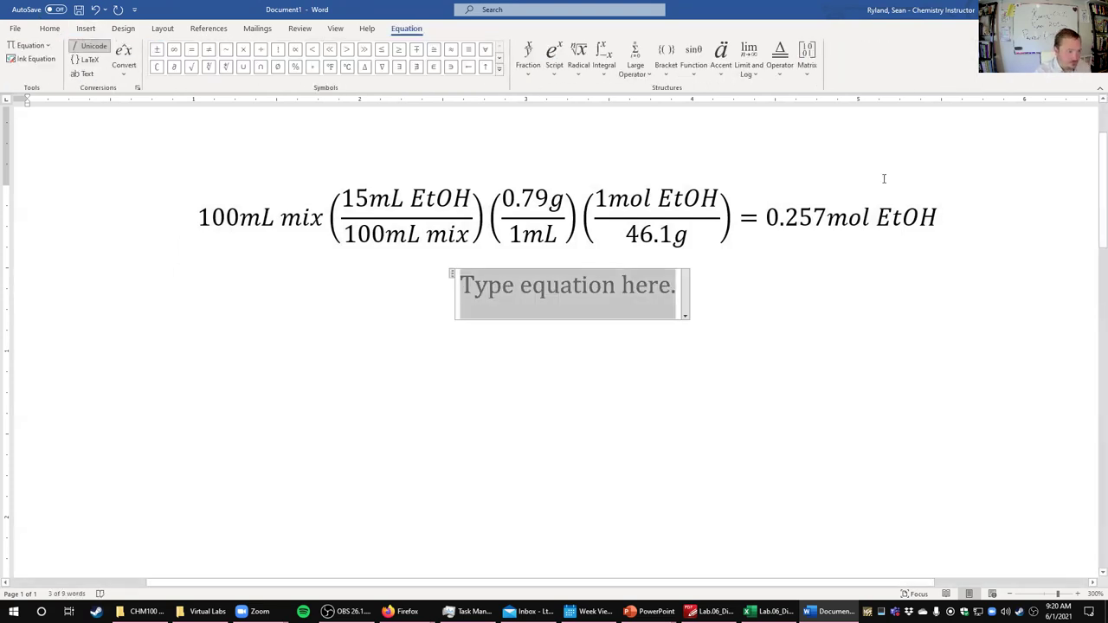
{"action": "type", "text": "85mL "}
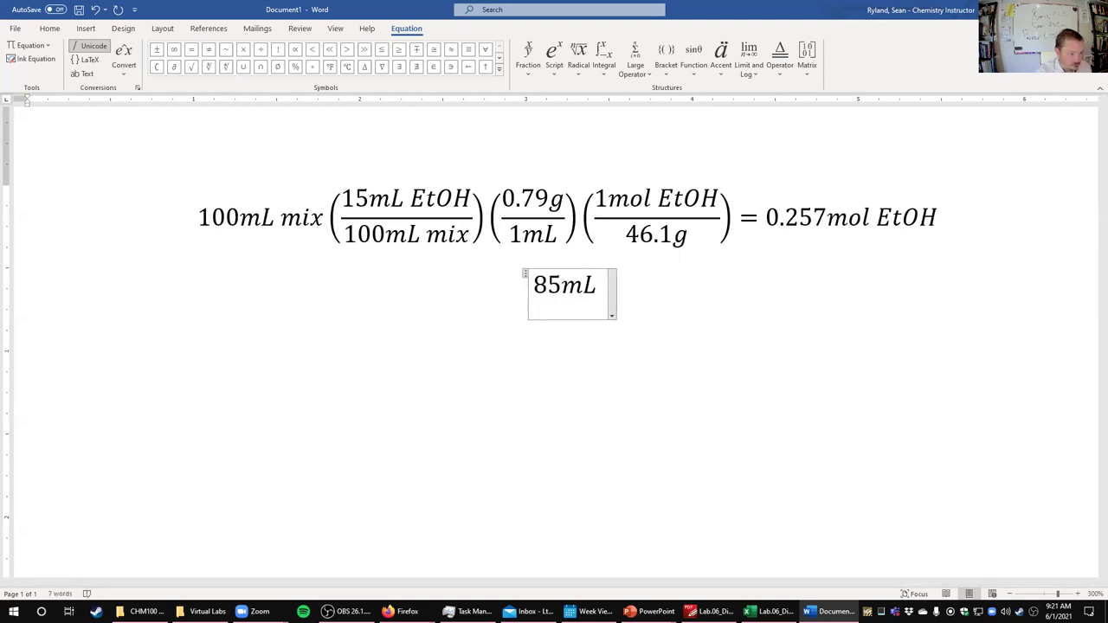
{"action": "type", "text": "H_2 "}
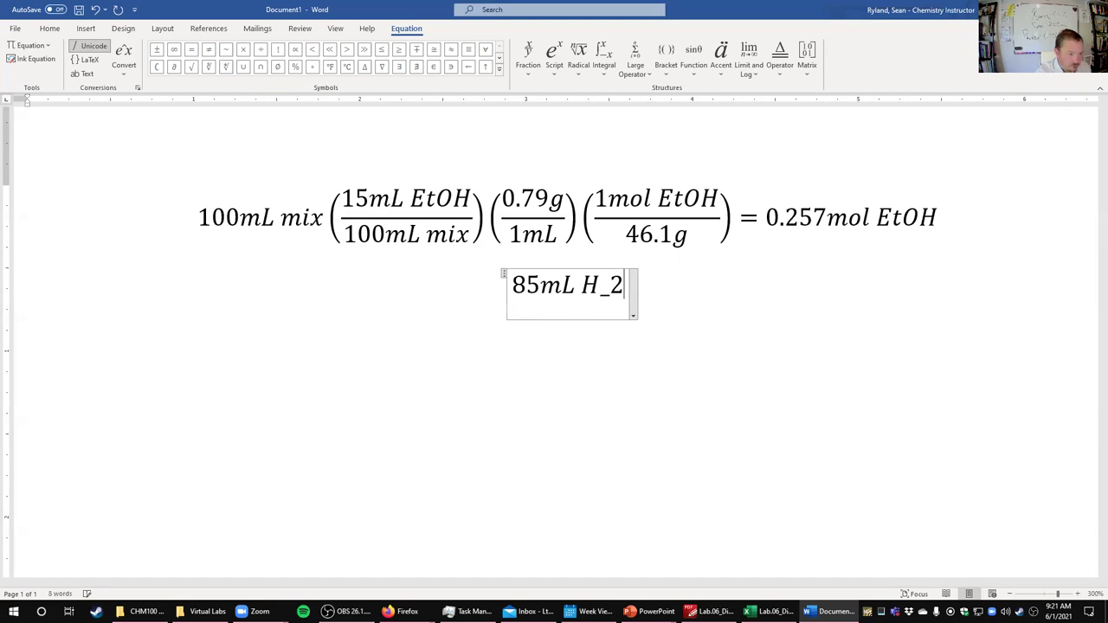
{"action": "type", "text": "O"}
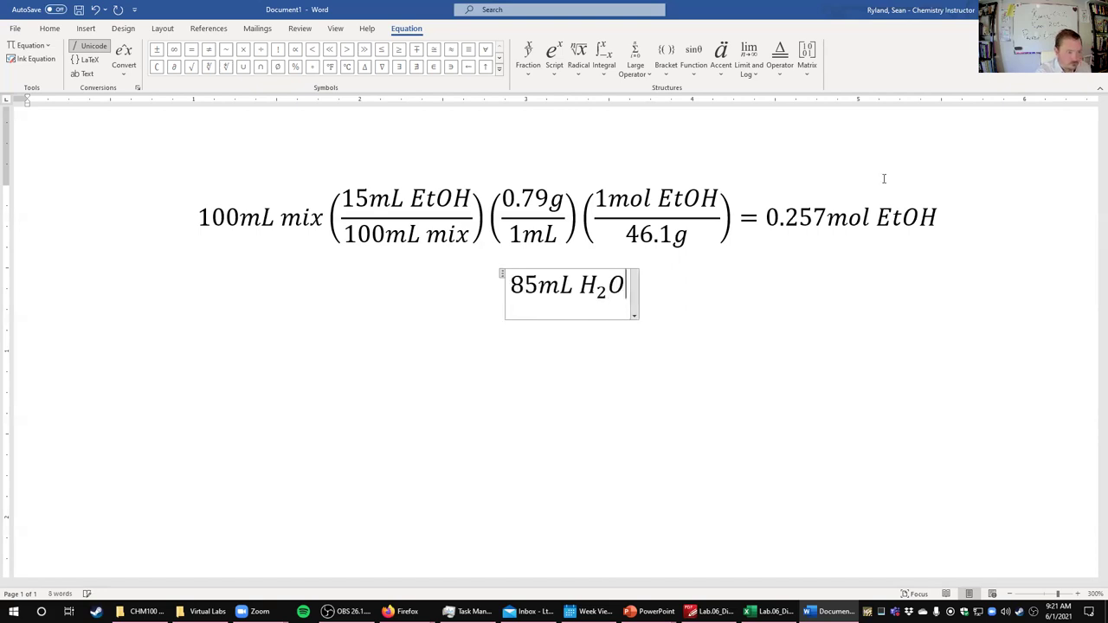
- Append water's density factor to the new equation as a bracketed fraction of 1.00g over 1mL
{"action": "type", "text": "(("}
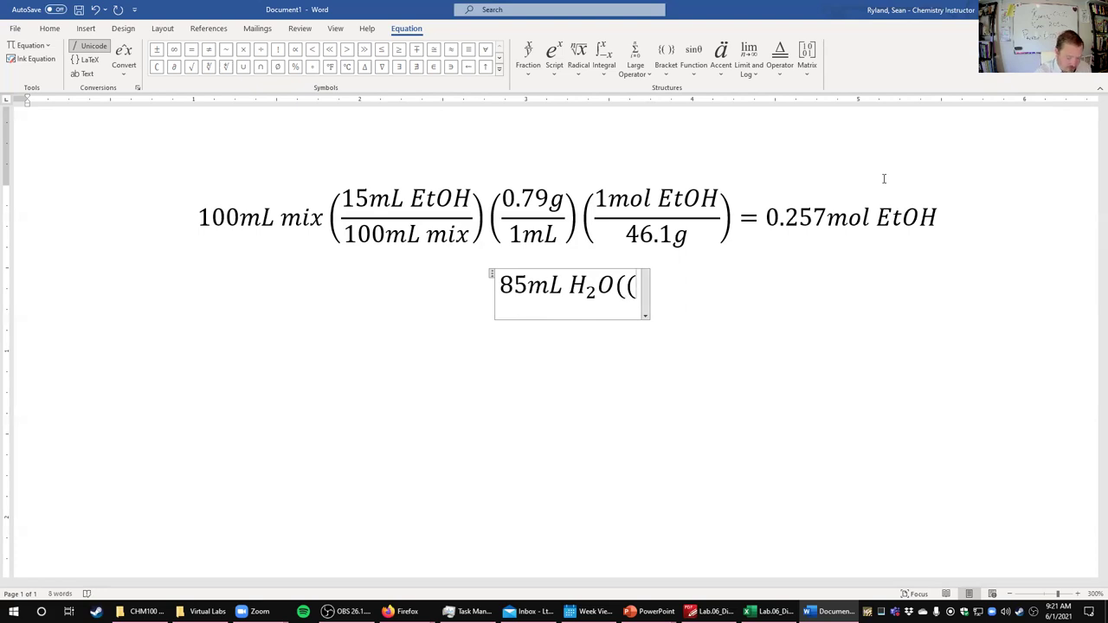
{"action": "type", "text": "1.00g"}
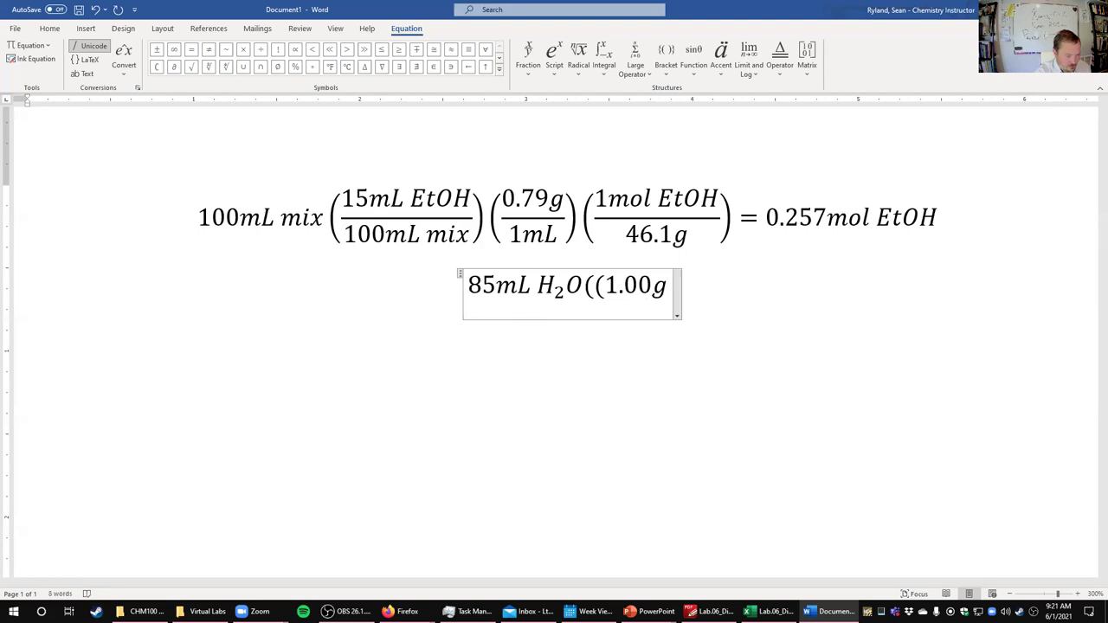
{"action": "type", "text": ")/"}
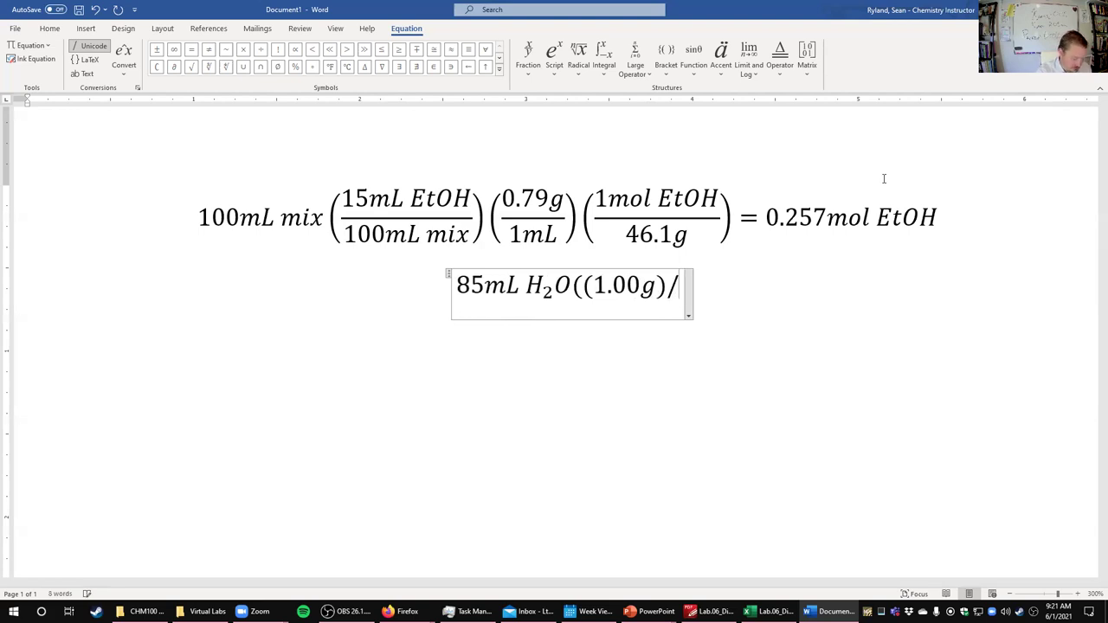
{"action": "type", "text": "(1mL)"}
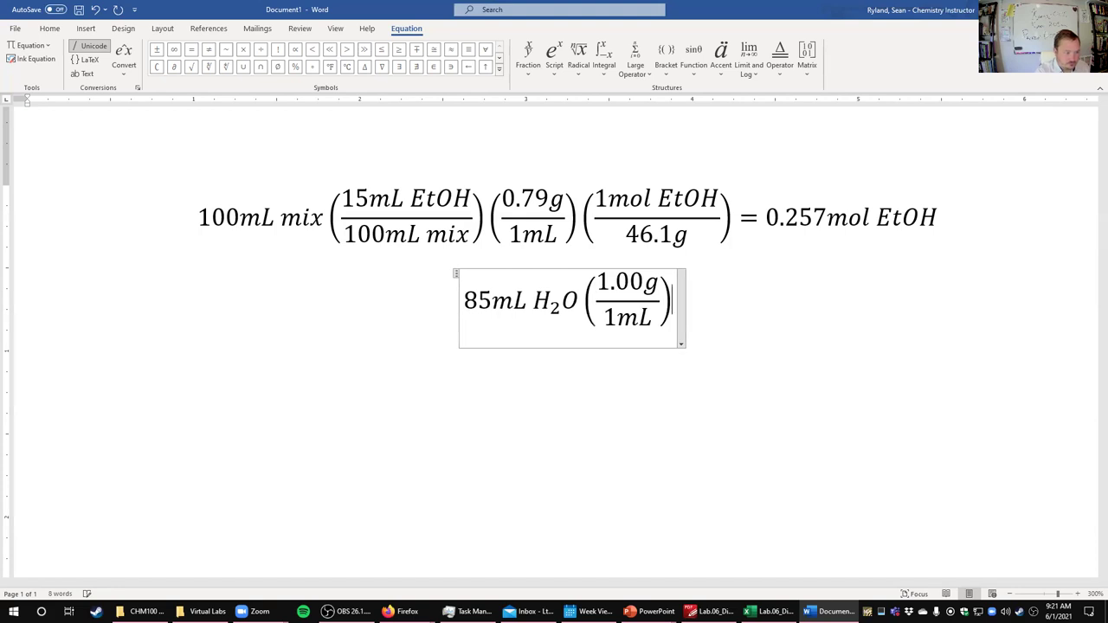
- Append water's molar mass factor as a bracketed fraction of 1mol over 18.02g
{"action": "type", "text": ")("}
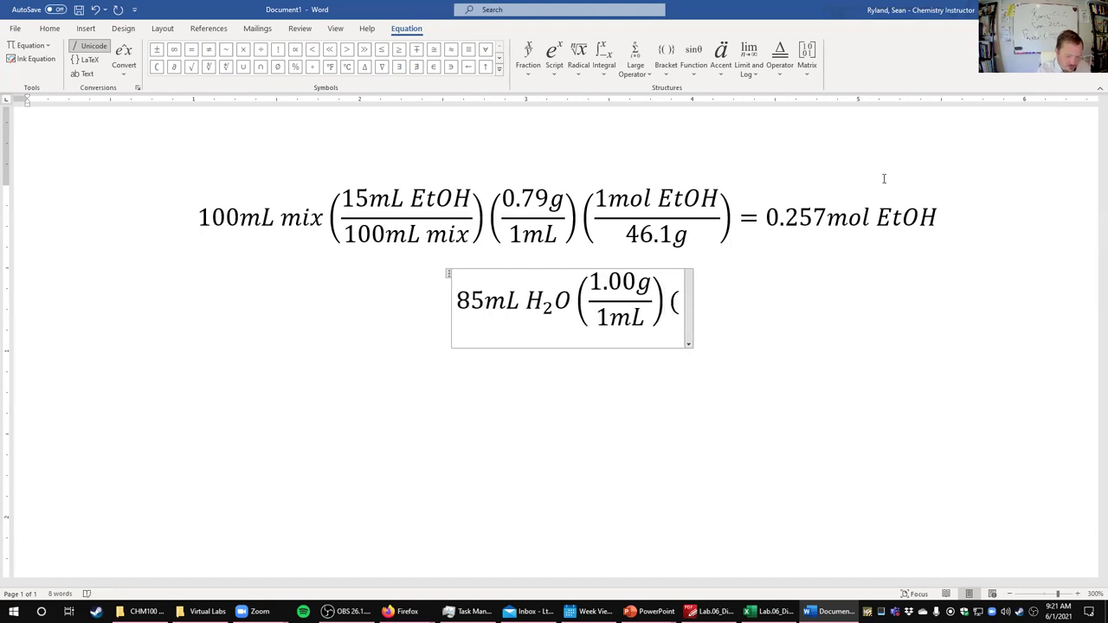
{"action": "type", "text": "1mol"}
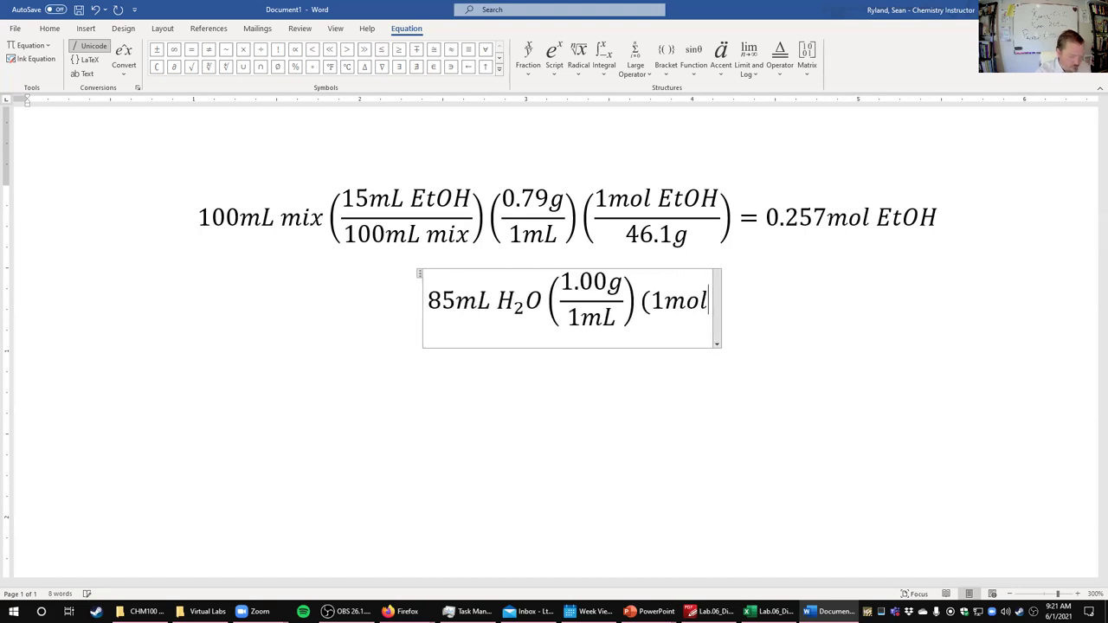
{"action": "key", "text": "BackSpace"}
{"action": "key", "text": "BackSpace"}
{"action": "key", "text": "BackSpace"}
{"action": "key", "text": "BackSpace"}
{"action": "type", "text": "(1mol("}
{"action": "key", "text": "BackSpace"}
{"action": "type", "text": ")"}
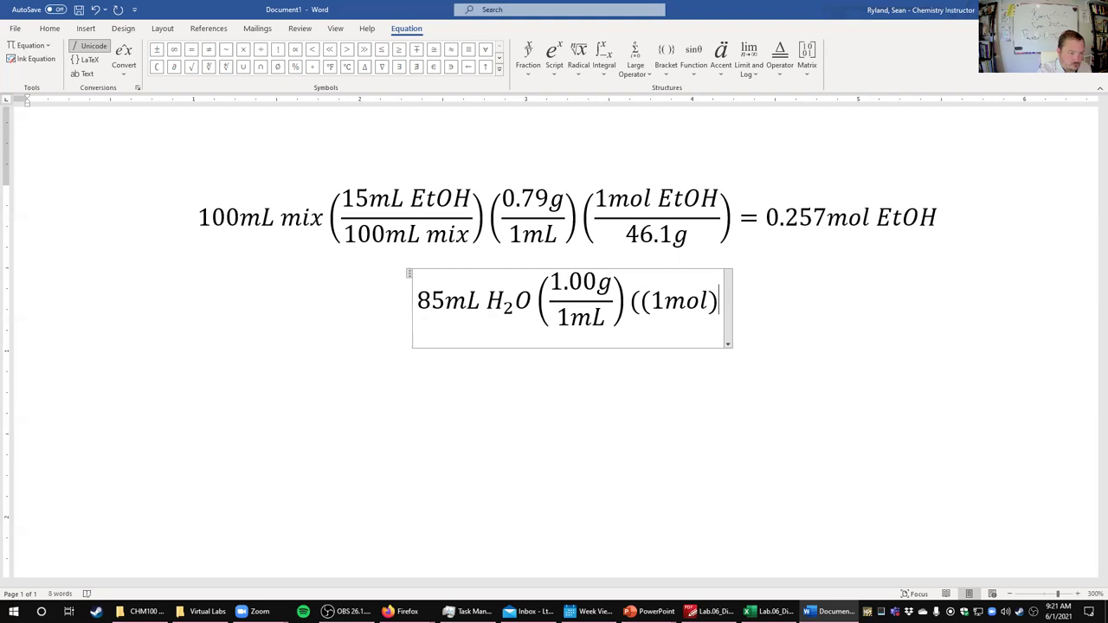
{"action": "type", "text": "/(1"}
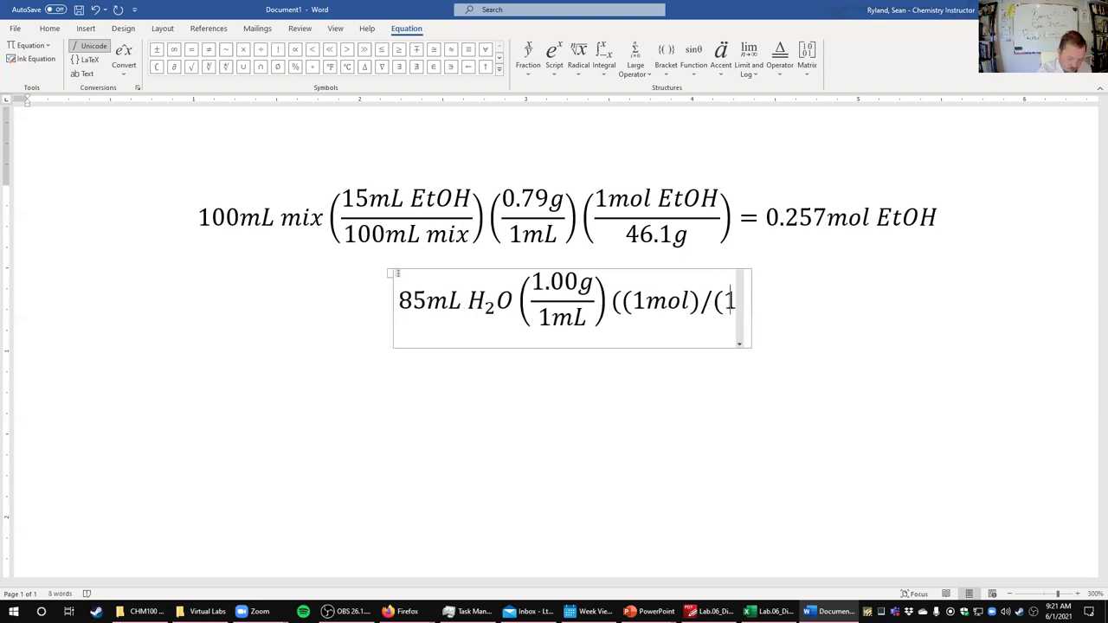
{"action": "type", "text": "8.3"}
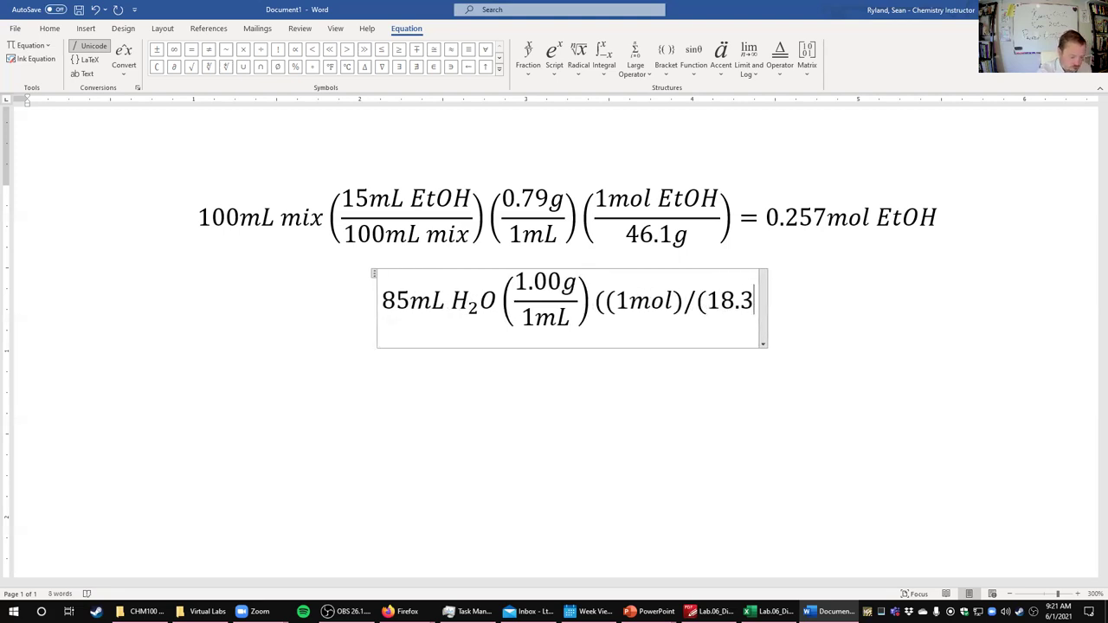
{"action": "key", "text": "BackSpace"}
{"action": "type", "text": "0"}
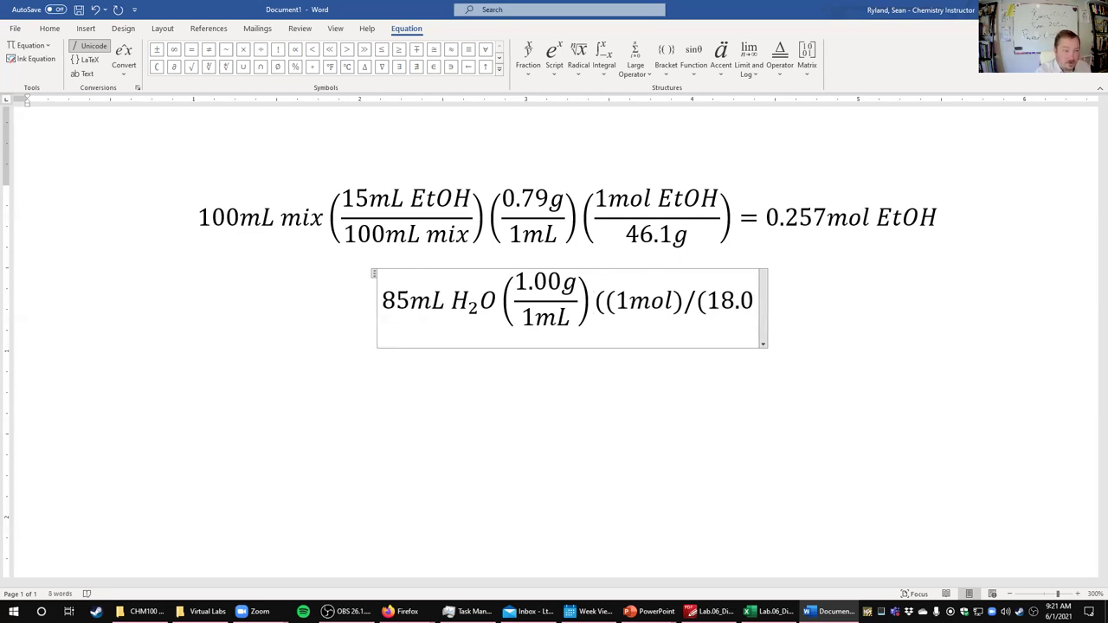
{"action": "type", "text": "2"}
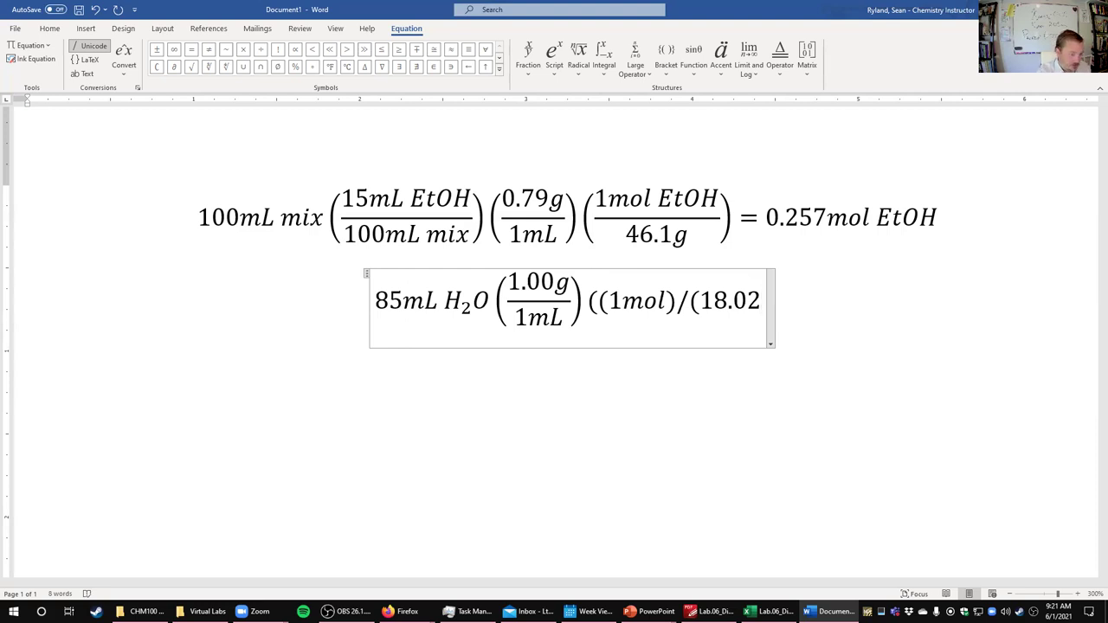
{"action": "type", "text": "g))"}
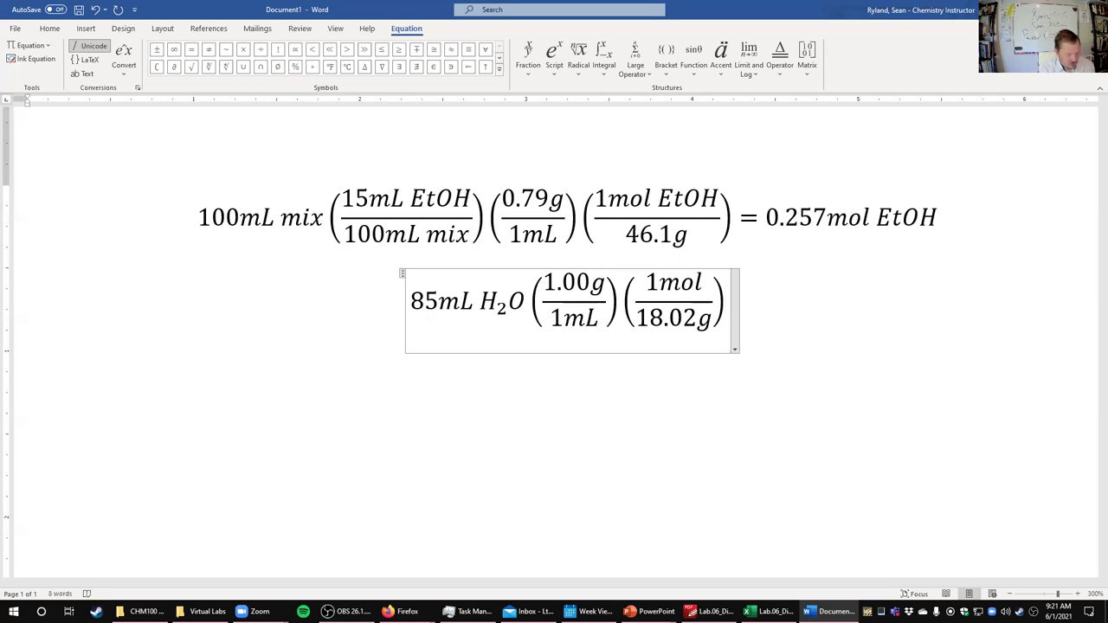
- Finish the water equation with the result = 4.72mol H₂O and start a new line below it
{"action": "type", "text": "="}
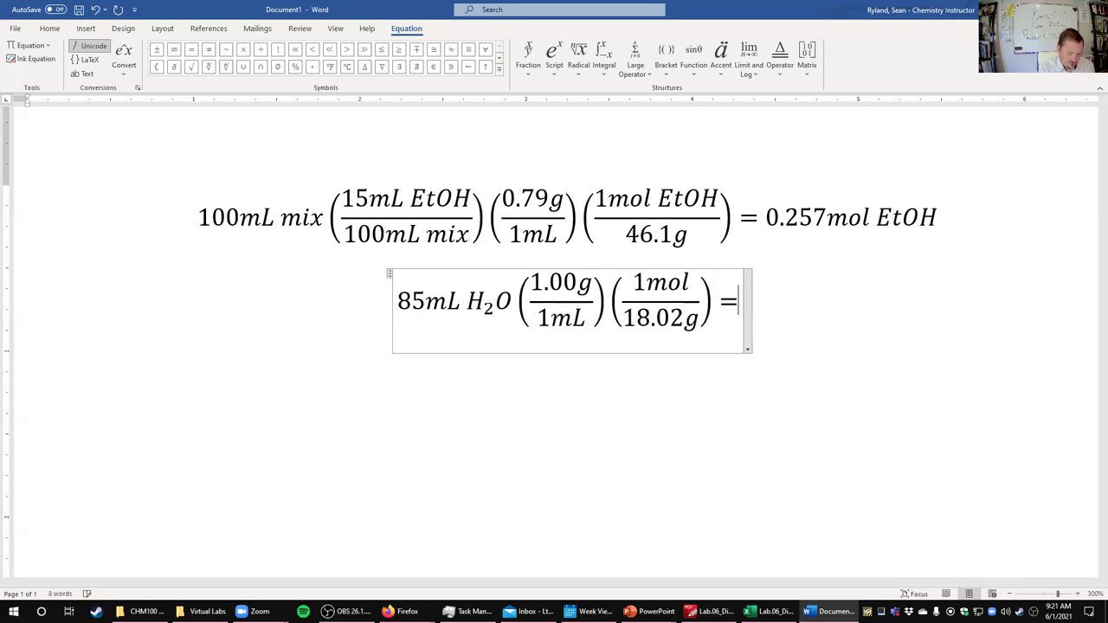
{"action": "type", "text": " 4."}
{"action": "type", "text": "7"}
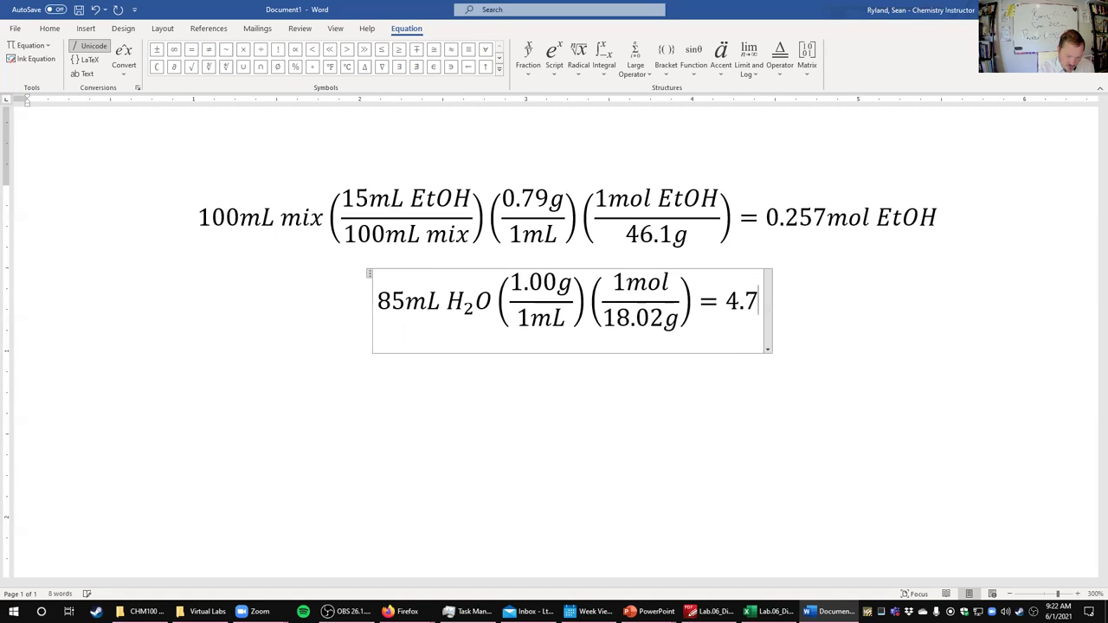
{"action": "type", "text": "2mol "}
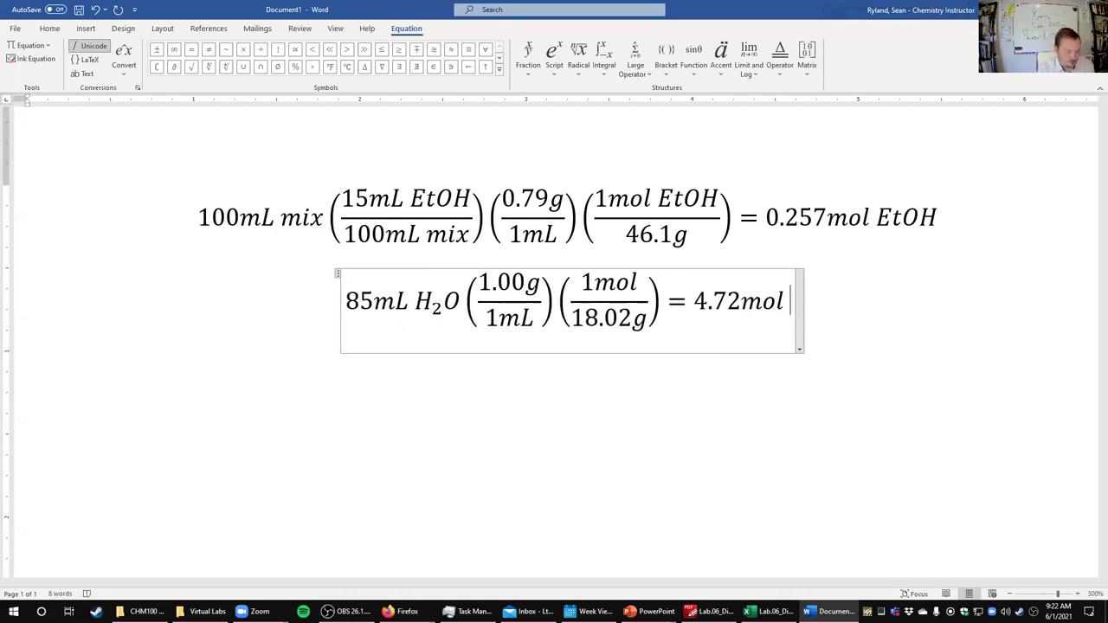
{"action": "type", "text": "H_2 O"}
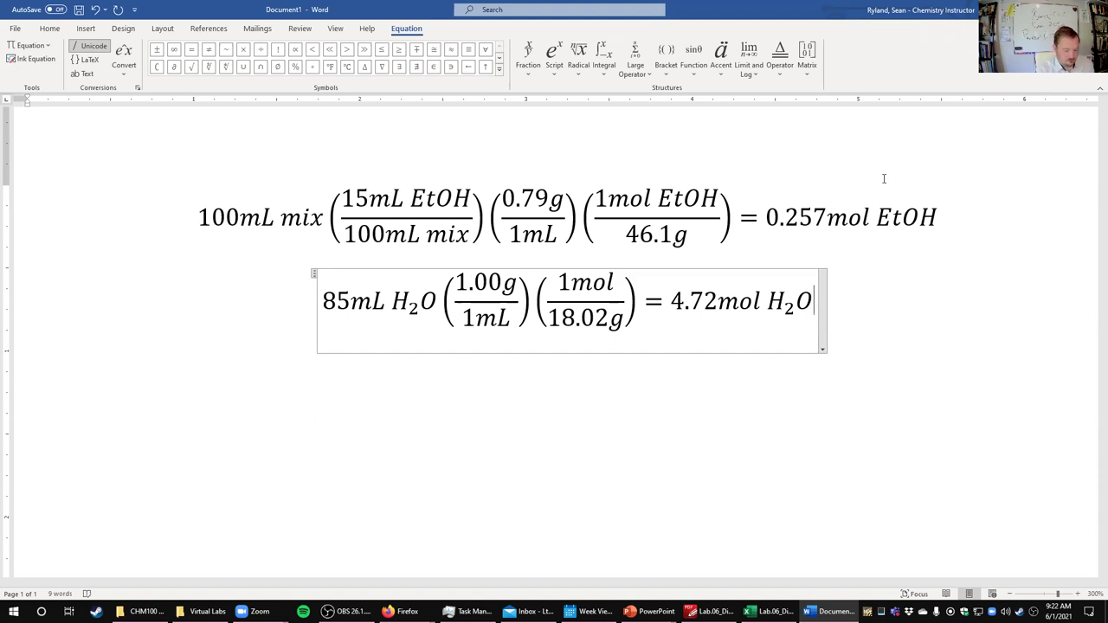
{"action": "key", "text": "Right"}
{"action": "key", "text": "Return"}
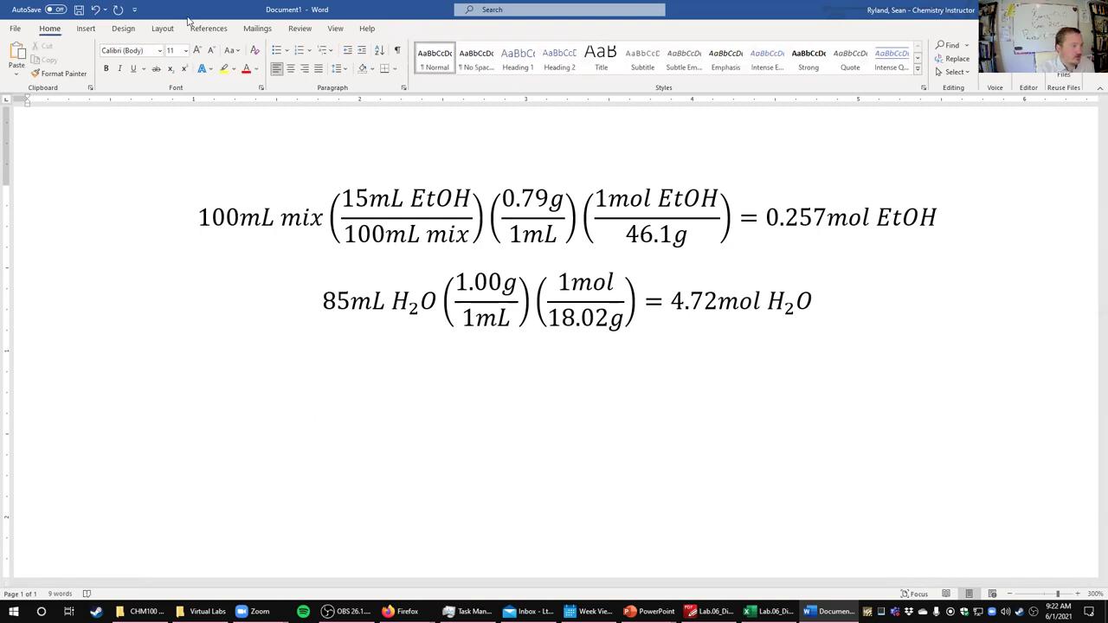
{"action": "left_click", "coordinate": [87, 28]}
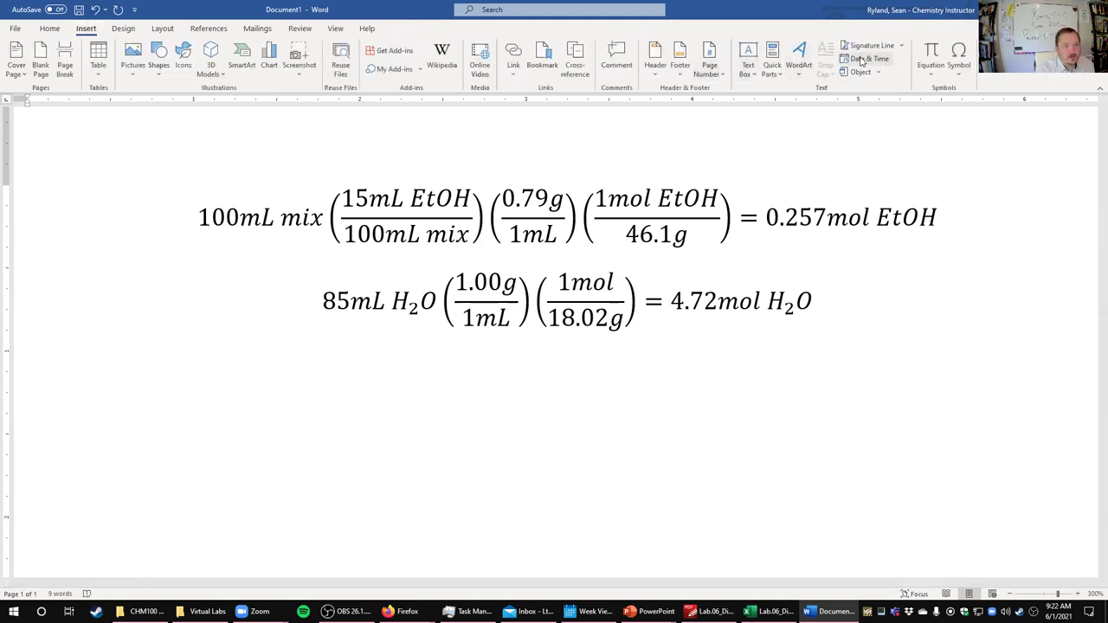
{"action": "left_click", "coordinate": [925, 56]}
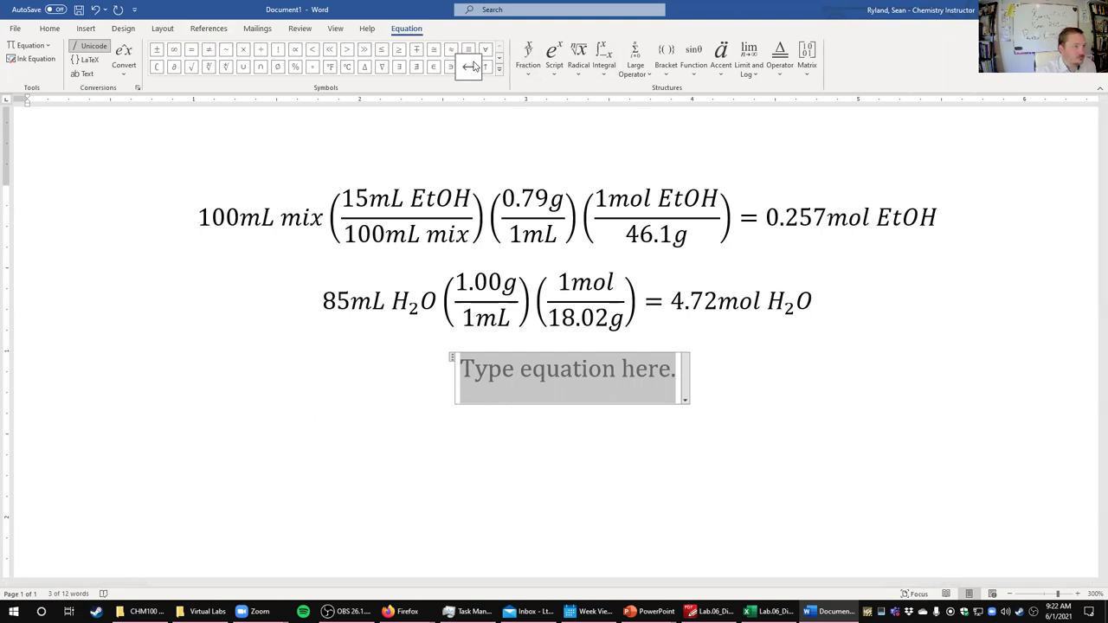
{"action": "left_click", "coordinate": [499, 57]}
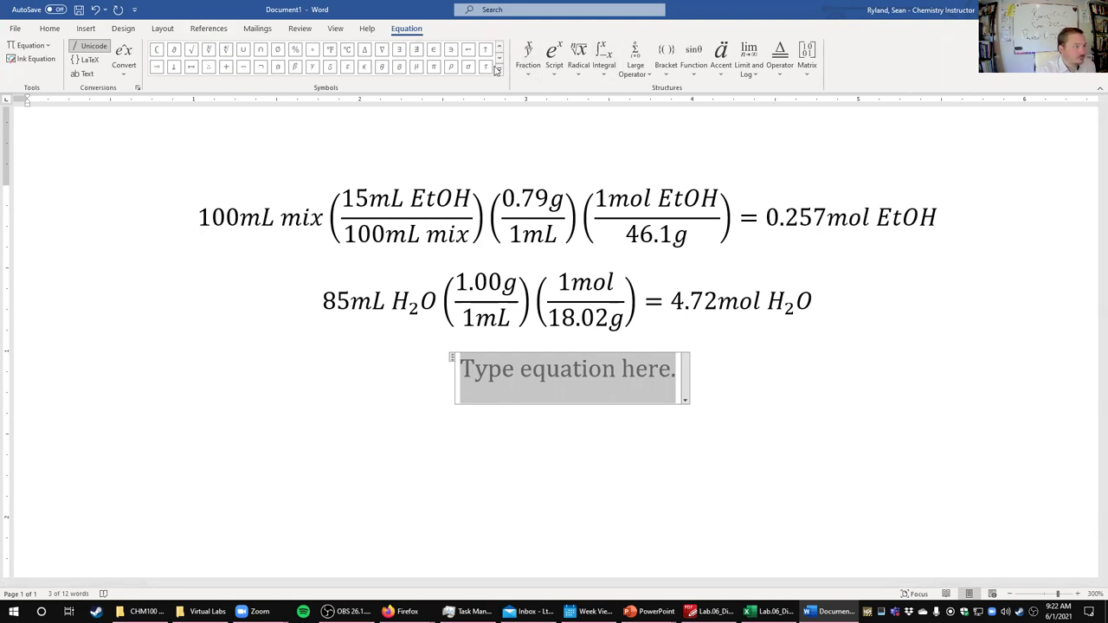
{"action": "left_click", "coordinate": [452, 359]}
{"action": "key", "text": "Delete"}
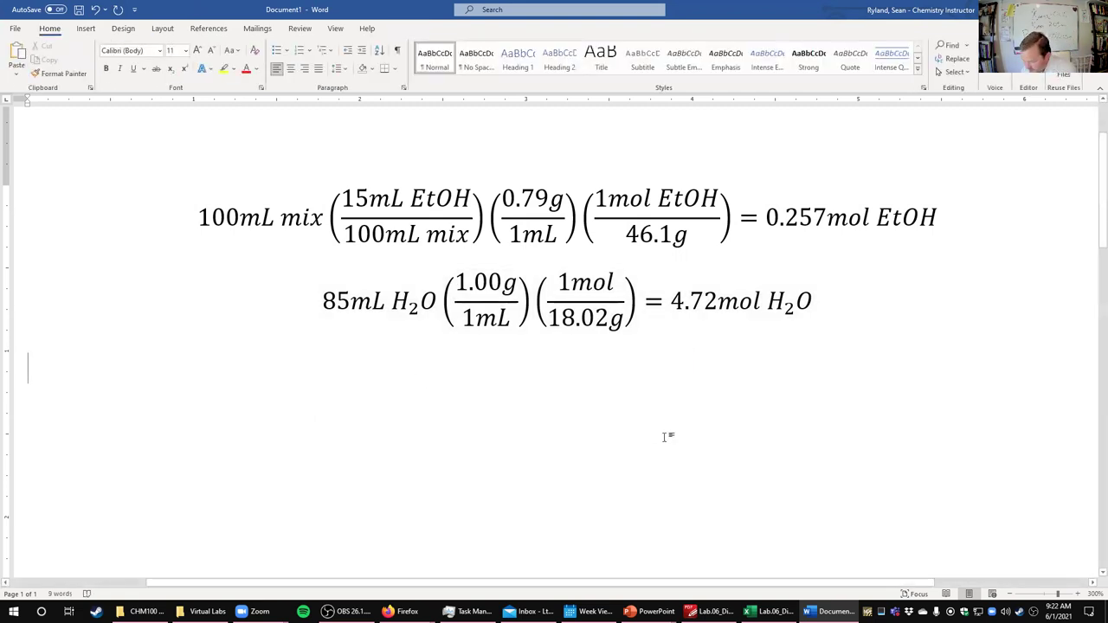
- Handwrite the mole fraction definition in red ink below the equations: χ EtOH = n EtOH over n tot
{"action": "left_click_drag", "start_coordinate": [227, 361], "coordinate": [192, 437]}
{"action": "mouse_move", "coordinate": [260, 367]}
{"action": "left_mouse_down"}
{"action": "mouse_move", "coordinate": [264, 440]}
{"action": "mouse_move", "coordinate": [282, 419]}
{"action": "mouse_move", "coordinate": [274, 440]}
{"action": "mouse_move", "coordinate": [296, 422]}
{"action": "mouse_move", "coordinate": [313, 444]}
{"action": "left_mouse_up"}
{"action": "mouse_move", "coordinate": [323, 404]}
{"action": "left_mouse_down"}
{"action": "mouse_move", "coordinate": [322, 446]}
{"action": "mouse_move", "coordinate": [362, 392]}
{"action": "left_mouse_up"}
{"action": "mouse_move", "coordinate": [344, 411]}
{"action": "left_mouse_down"}
{"action": "mouse_move", "coordinate": [455, 395]}
{"action": "mouse_move", "coordinate": [478, 377]}
{"action": "mouse_move", "coordinate": [485, 393]}
{"action": "left_mouse_up"}
{"action": "left_click_drag", "start_coordinate": [466, 386], "coordinate": [511, 376]}
{"action": "mouse_move", "coordinate": [525, 365]}
{"action": "left_mouse_down"}
{"action": "mouse_move", "coordinate": [525, 394]}
{"action": "mouse_move", "coordinate": [538, 394]}
{"action": "left_mouse_up"}
{"action": "left_click_drag", "start_coordinate": [518, 386], "coordinate": [540, 384]}
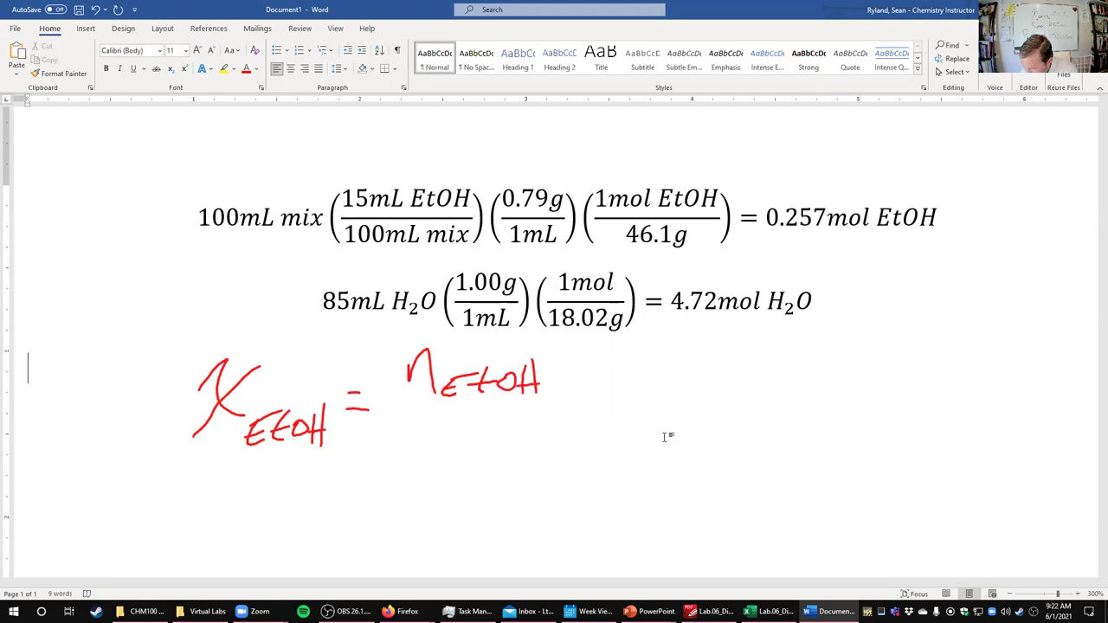
{"action": "left_click_drag", "start_coordinate": [399, 408], "coordinate": [560, 405]}
{"action": "mouse_move", "coordinate": [405, 468]}
{"action": "left_mouse_down"}
{"action": "mouse_move", "coordinate": [443, 475]}
{"action": "mouse_move", "coordinate": [461, 462]}
{"action": "mouse_move", "coordinate": [485, 474]}
{"action": "left_mouse_up"}
- Extend the handwritten formula with = n EtOH over n EtOH + n H₂O
{"action": "mouse_move", "coordinate": [575, 408]}
{"action": "left_mouse_down"}
{"action": "mouse_move", "coordinate": [591, 407]}
{"action": "mouse_move", "coordinate": [595, 422]}
{"action": "mouse_move", "coordinate": [695, 401]}
{"action": "mouse_move", "coordinate": [693, 391]}
{"action": "left_mouse_up"}
{"action": "mouse_move", "coordinate": [677, 381]}
{"action": "left_mouse_down"}
{"action": "mouse_move", "coordinate": [703, 373]}
{"action": "mouse_move", "coordinate": [707, 400]}
{"action": "mouse_move", "coordinate": [724, 378]}
{"action": "left_mouse_up"}
{"action": "mouse_move", "coordinate": [738, 370]}
{"action": "left_mouse_down"}
{"action": "mouse_move", "coordinate": [739, 402]}
{"action": "mouse_move", "coordinate": [755, 404]}
{"action": "left_mouse_up"}
{"action": "left_click_drag", "start_coordinate": [736, 390], "coordinate": [753, 389]}
{"action": "left_click_drag", "start_coordinate": [637, 419], "coordinate": [765, 417]}
{"action": "mouse_move", "coordinate": [632, 476]}
{"action": "left_mouse_down"}
{"action": "mouse_move", "coordinate": [675, 482]}
{"action": "mouse_move", "coordinate": [672, 472]}
{"action": "left_mouse_up"}
{"action": "mouse_move", "coordinate": [656, 460]}
{"action": "left_mouse_down"}
{"action": "mouse_move", "coordinate": [691, 456]}
{"action": "mouse_move", "coordinate": [688, 479]}
{"action": "mouse_move", "coordinate": [707, 460]}
{"action": "left_mouse_up"}
{"action": "mouse_move", "coordinate": [721, 455]}
{"action": "left_mouse_down"}
{"action": "mouse_move", "coordinate": [722, 483]}
{"action": "mouse_move", "coordinate": [731, 486]}
{"action": "mouse_move", "coordinate": [731, 471]}
{"action": "mouse_move", "coordinate": [749, 478]}
{"action": "mouse_move", "coordinate": [761, 458]}
{"action": "mouse_move", "coordinate": [820, 487]}
{"action": "left_mouse_up"}
{"action": "left_click_drag", "start_coordinate": [831, 449], "coordinate": [830, 449]}
{"action": "left_click_drag", "start_coordinate": [738, 417], "coordinate": [838, 413]}
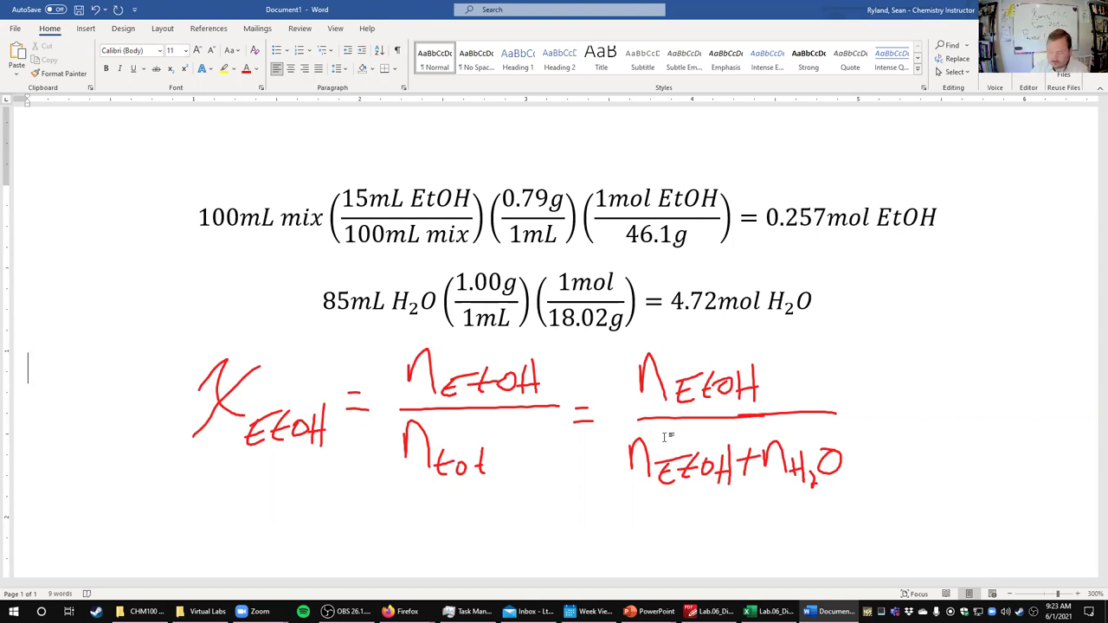
- Handwrite the substituted values at the end of the formula as = 0.257 over 4.72 + 0.257
{"action": "left_click_drag", "start_coordinate": [855, 394], "coordinate": [875, 394]}
{"action": "left_click_drag", "start_coordinate": [855, 411], "coordinate": [880, 411]}
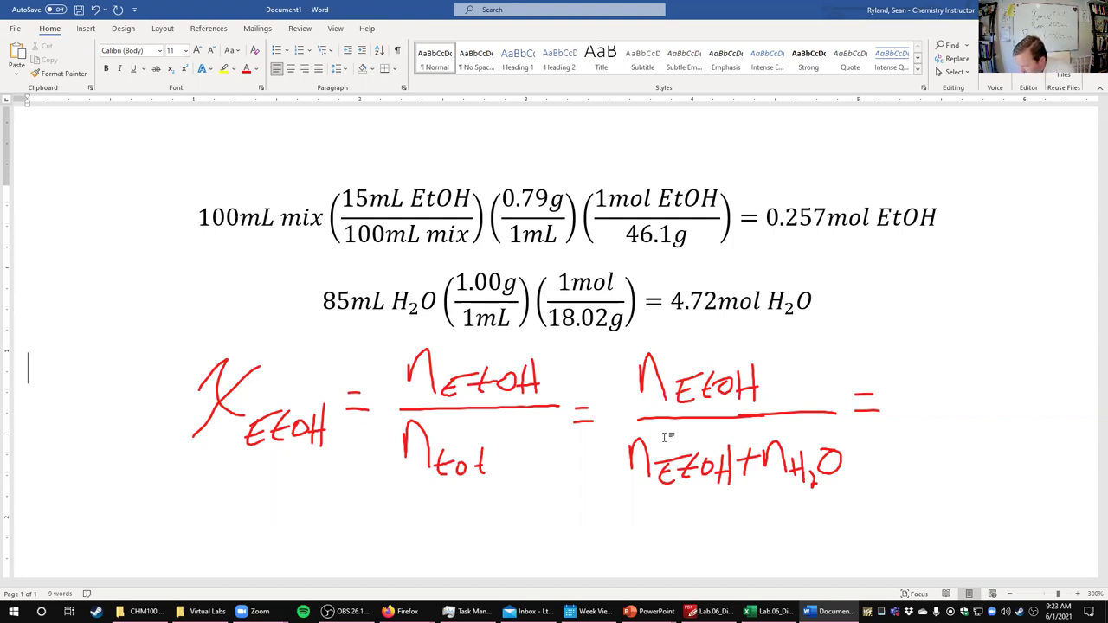
{"action": "left_click_drag", "start_coordinate": [916, 346], "coordinate": [978, 376]}
{"action": "mouse_move", "coordinate": [1004, 334]}
{"action": "left_mouse_down"}
{"action": "mouse_move", "coordinate": [983, 367]}
{"action": "mouse_move", "coordinate": [1029, 378]}
{"action": "mouse_move", "coordinate": [1053, 360]}
{"action": "left_mouse_up"}
{"action": "left_click_drag", "start_coordinate": [899, 400], "coordinate": [1033, 395]}
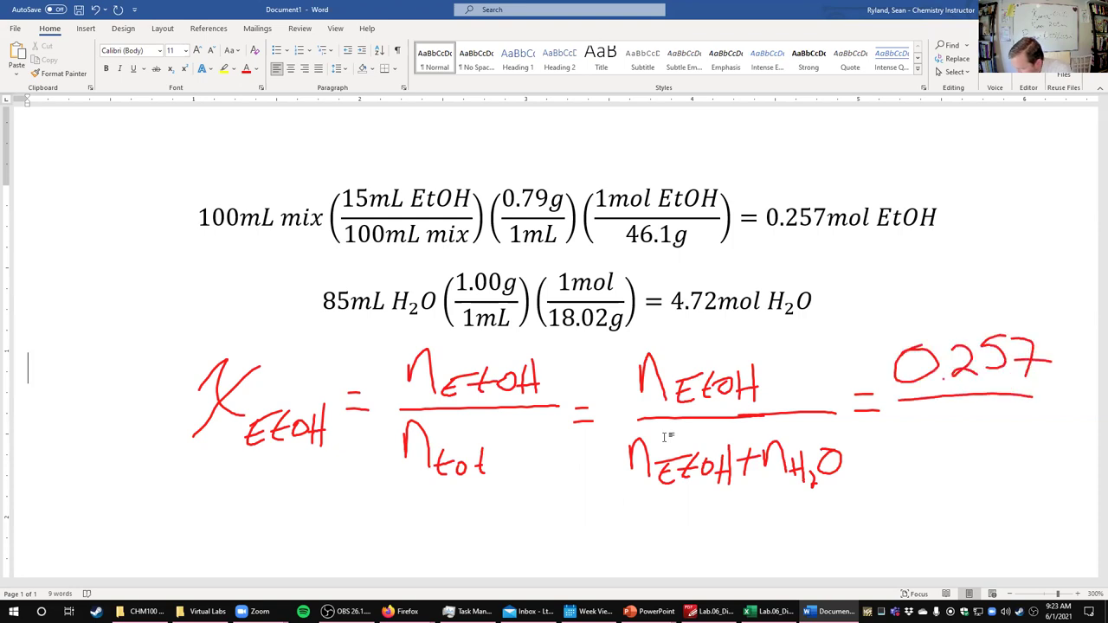
{"action": "mouse_move", "coordinate": [911, 417]}
{"action": "left_mouse_down"}
{"action": "mouse_move", "coordinate": [930, 434]}
{"action": "mouse_move", "coordinate": [923, 457]}
{"action": "left_mouse_up"}
{"action": "mouse_move", "coordinate": [945, 416]}
{"action": "left_mouse_down"}
{"action": "mouse_move", "coordinate": [951, 452]}
{"action": "mouse_move", "coordinate": [966, 430]}
{"action": "mouse_move", "coordinate": [1005, 450]}
{"action": "left_mouse_up"}
{"action": "mouse_move", "coordinate": [994, 435]}
{"action": "left_mouse_down"}
{"action": "mouse_move", "coordinate": [1023, 414]}
{"action": "mouse_move", "coordinate": [1105, 465]}
{"action": "left_mouse_up"}
{"action": "left_click", "coordinate": [1046, 441]}
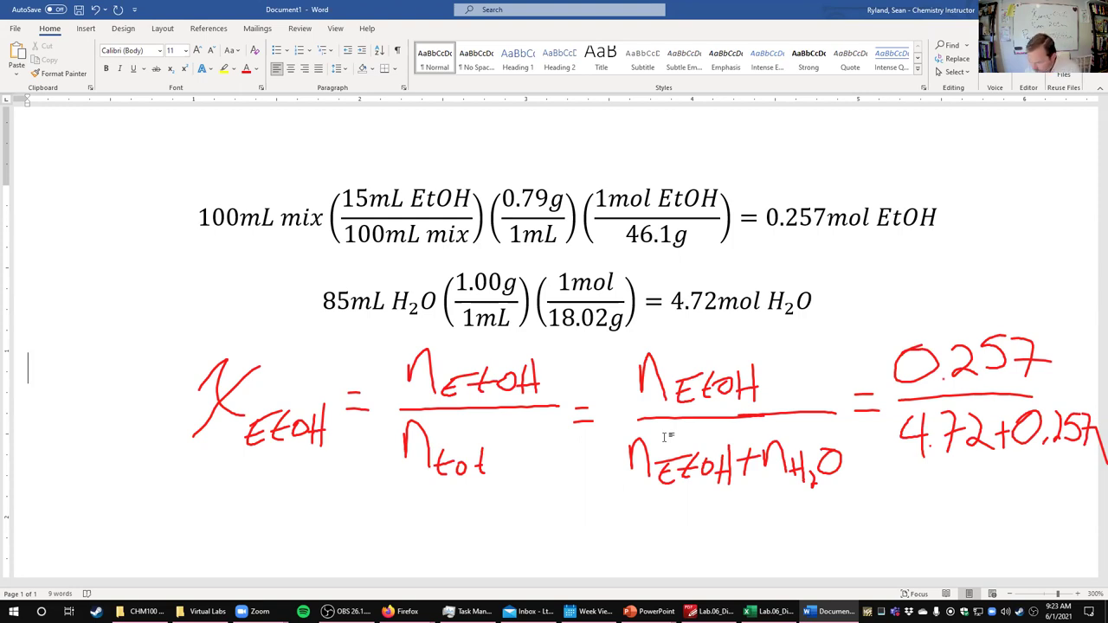
- Handwrite the label χ EtOH, liq in red ink below the mole fraction formula
{"action": "left_click_drag", "start_coordinate": [323, 511], "coordinate": [388, 533]}
{"action": "left_click_drag", "start_coordinate": [379, 491], "coordinate": [339, 554]}
{"action": "mouse_move", "coordinate": [386, 516]}
{"action": "left_mouse_down"}
{"action": "mouse_move", "coordinate": [405, 553]}
{"action": "mouse_move", "coordinate": [407, 536]}
{"action": "left_mouse_up"}
{"action": "mouse_move", "coordinate": [387, 520]}
{"action": "left_mouse_down"}
{"action": "mouse_move", "coordinate": [427, 513]}
{"action": "mouse_move", "coordinate": [435, 556]}
{"action": "mouse_move", "coordinate": [435, 535]}
{"action": "mouse_move", "coordinate": [451, 523]}
{"action": "left_mouse_up"}
{"action": "left_click_drag", "start_coordinate": [471, 516], "coordinate": [484, 556]}
{"action": "left_click_drag", "start_coordinate": [466, 539], "coordinate": [482, 536]}
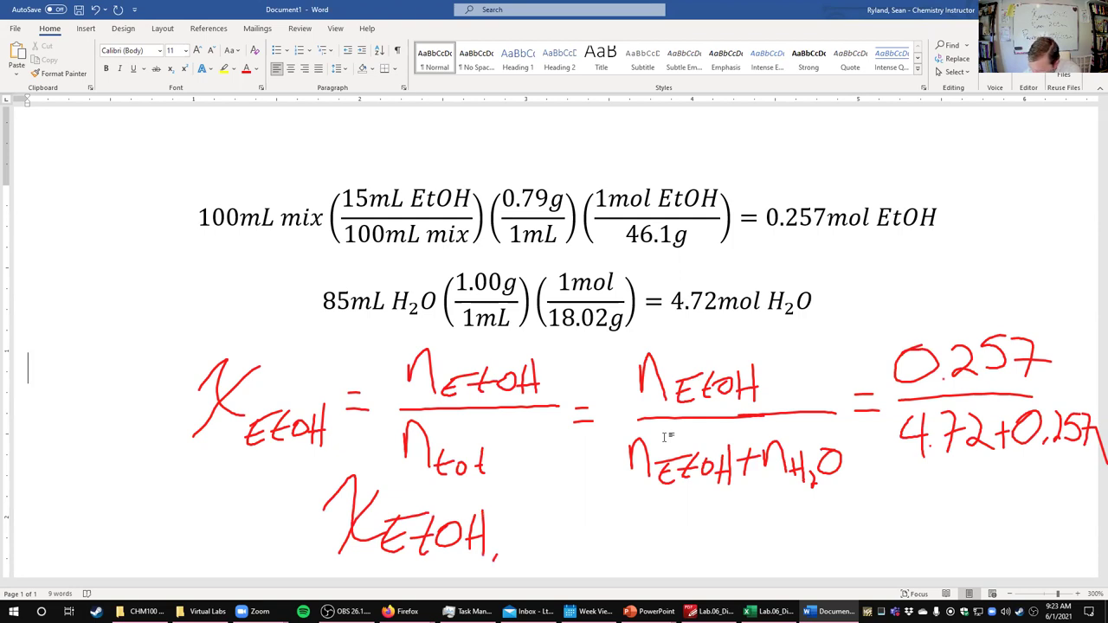
{"action": "mouse_move", "coordinate": [513, 511]}
{"action": "left_mouse_down"}
{"action": "mouse_move", "coordinate": [524, 551]}
{"action": "mouse_move", "coordinate": [537, 551]}
{"action": "left_mouse_up"}
{"action": "left_click_drag", "start_coordinate": [537, 522], "coordinate": [572, 565]}
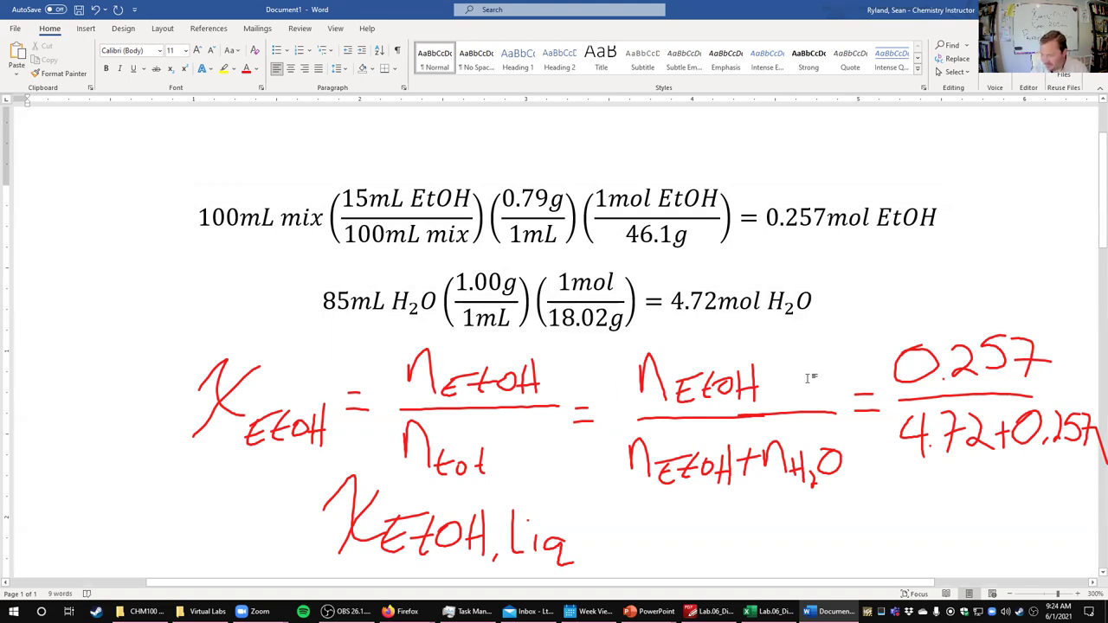
- Complete the handwritten liquid mole fraction line with = 0.05
{"action": "left_click_drag", "start_coordinate": [593, 515], "coordinate": [617, 514]}
{"action": "left_click_drag", "start_coordinate": [592, 529], "coordinate": [654, 512]}
{"action": "left_click", "coordinate": [684, 534]}
{"action": "left_click_drag", "start_coordinate": [782, 511], "coordinate": [742, 538]}
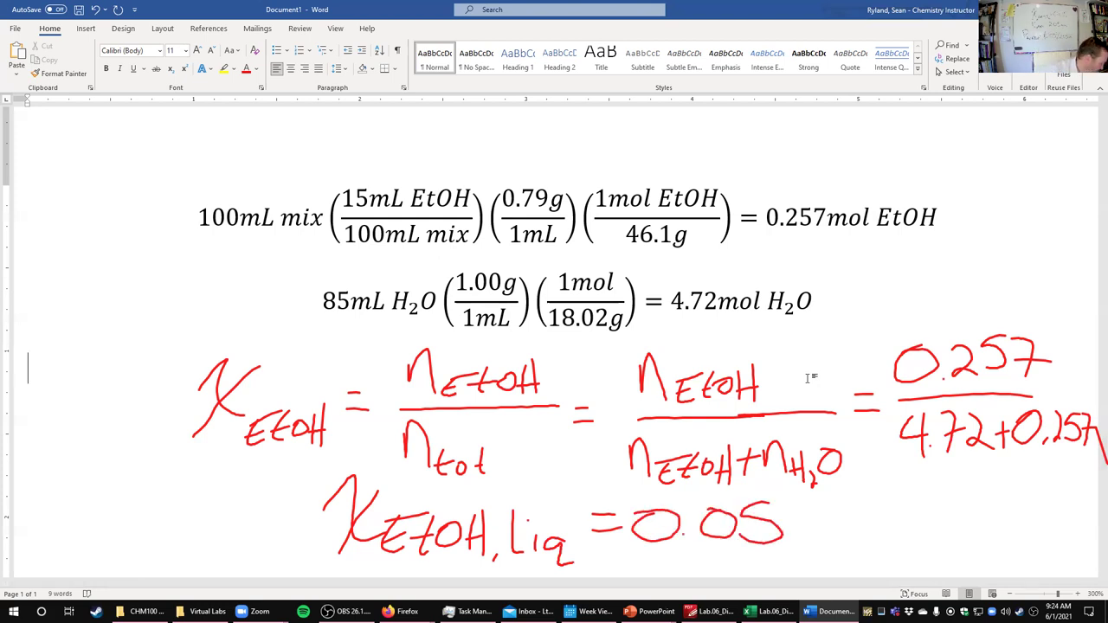
- Complete the handwritten liquid mole fraction as 0.0516, and clear all the red ink from the page
{"action": "left_click_drag", "start_coordinate": [806, 512], "coordinate": [800, 546]}
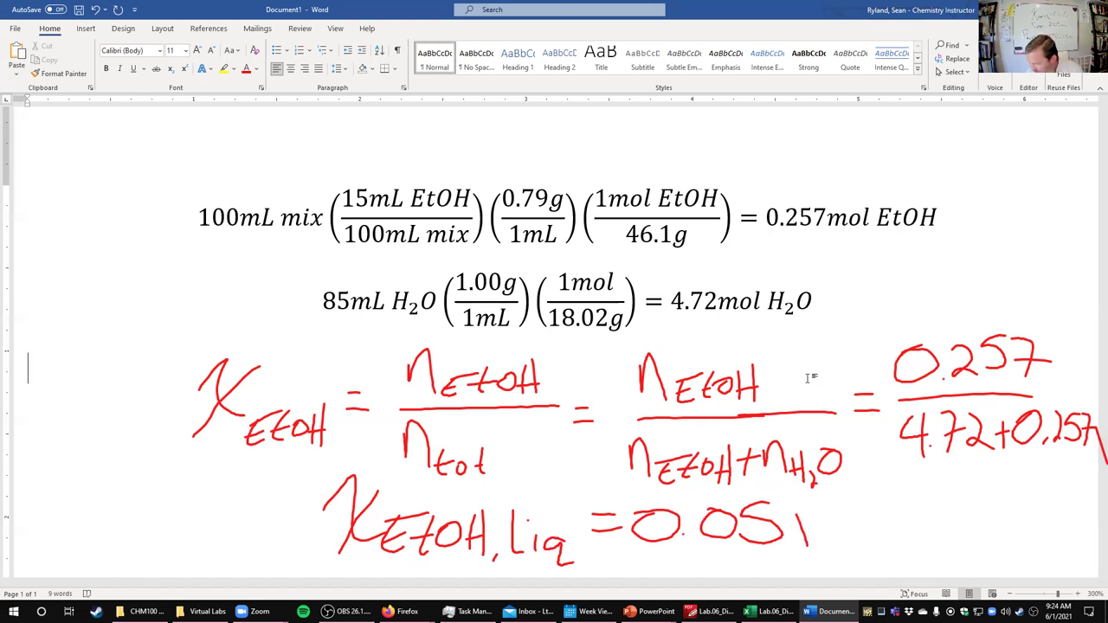
{"action": "left_click_drag", "start_coordinate": [852, 504], "coordinate": [827, 525]}
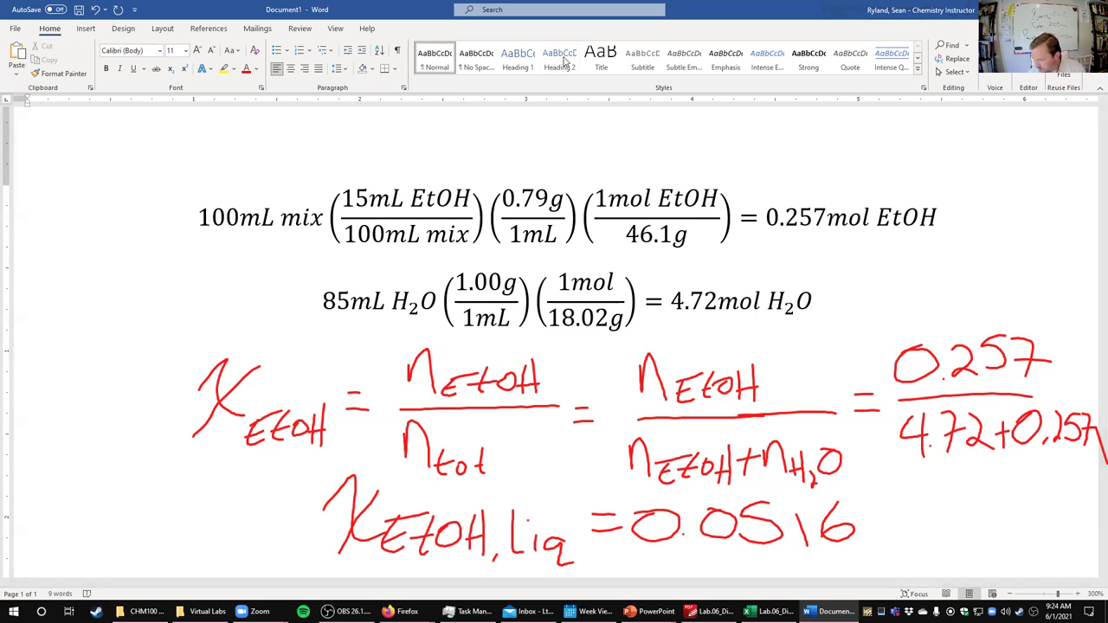
{"action": "key", "text": "Escape"}
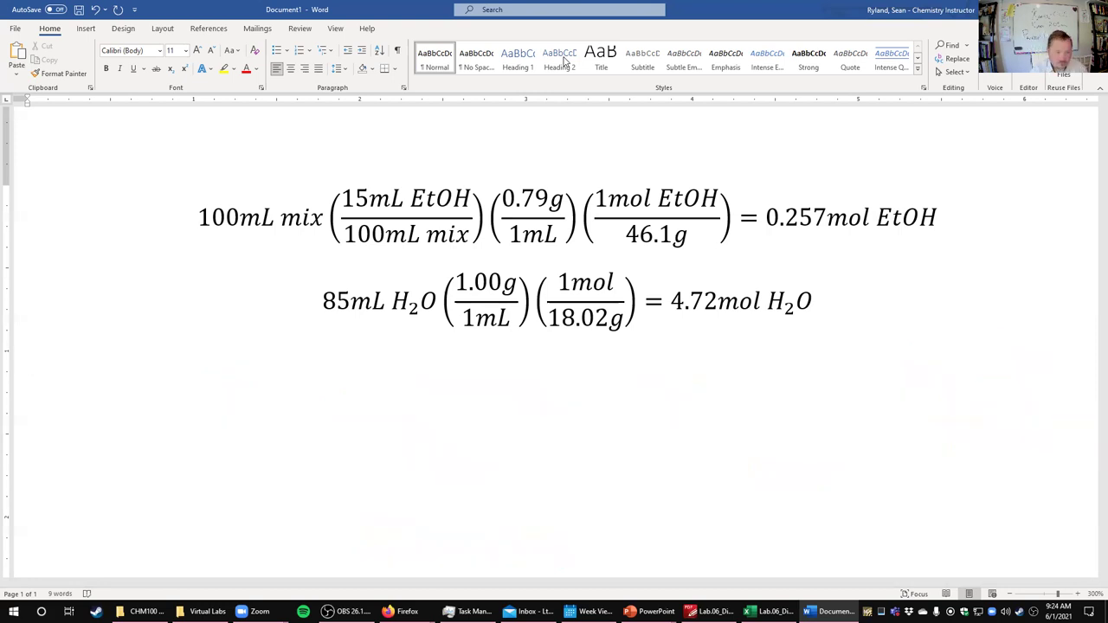
- Switch to the Excel distillation data workbook and enter the label x,EtOH, liq in A10 with the value 0.0516 in B10
{"action": "left_click", "coordinate": [769, 612]}
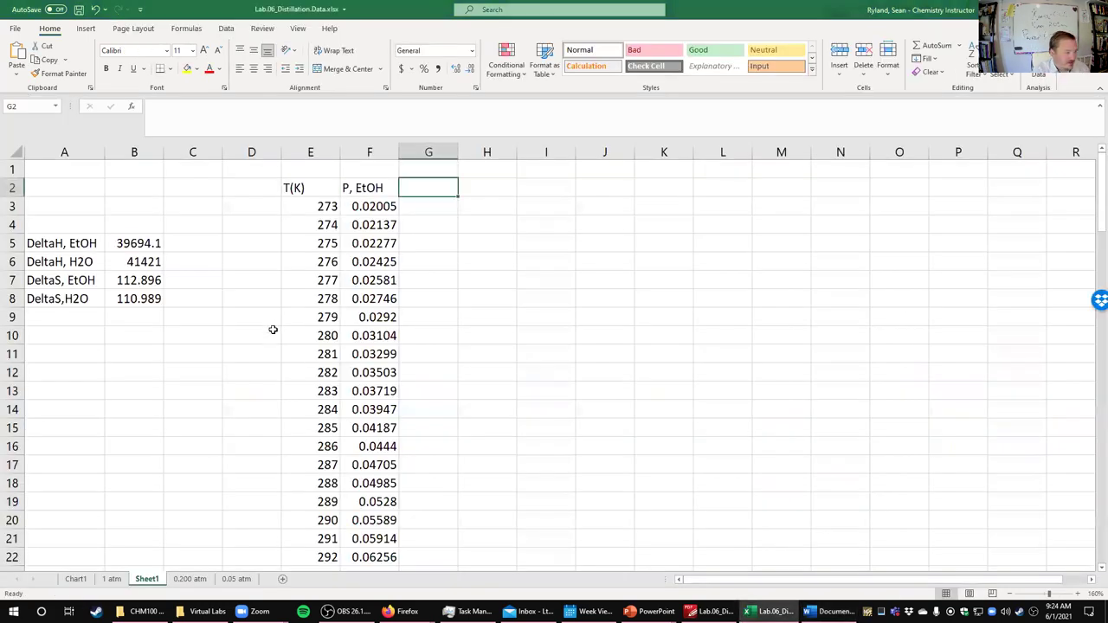
{"action": "left_click", "coordinate": [55, 334]}
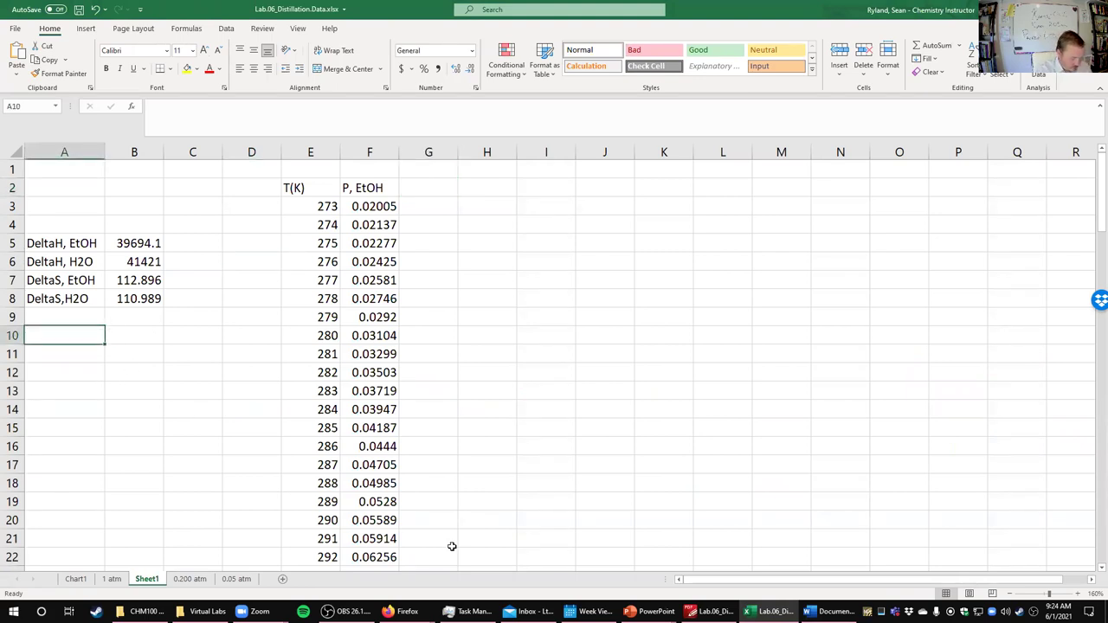
{"action": "type", "text": "x,Et"}
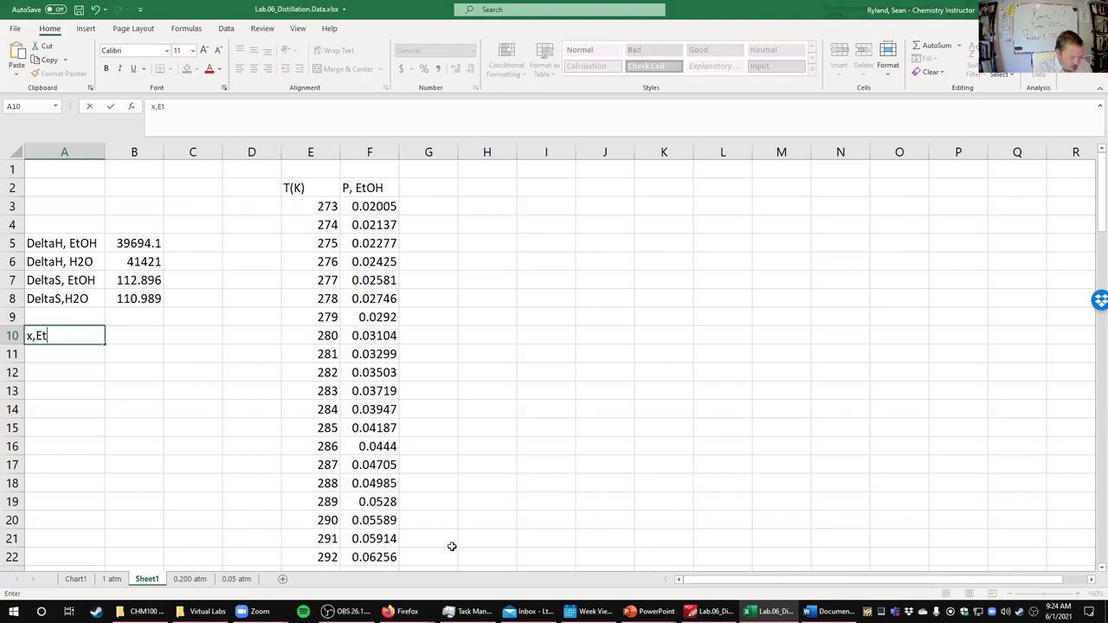
{"action": "type", "text": "OH, liq"}
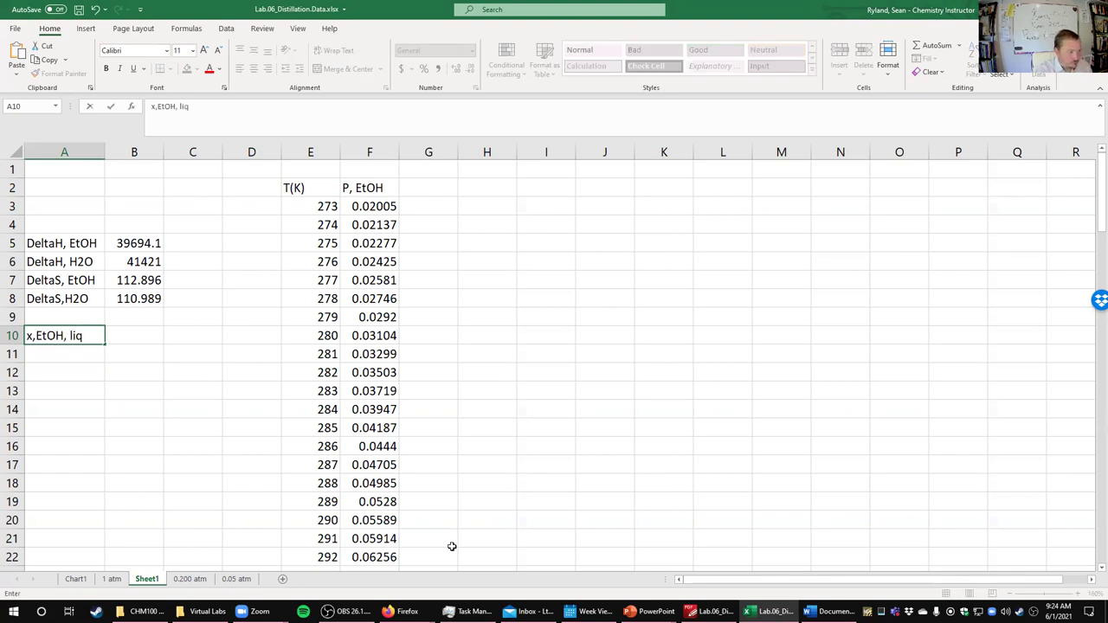
{"action": "key", "text": "Tab"}
{"action": "type", "text": "0."}
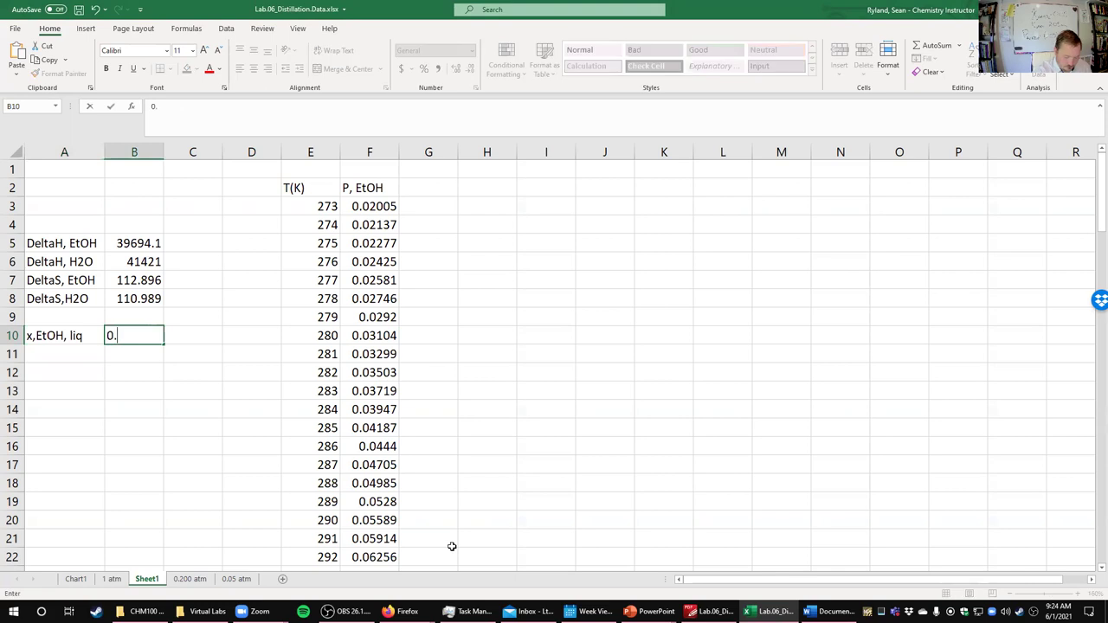
{"action": "type", "text": "0516"}
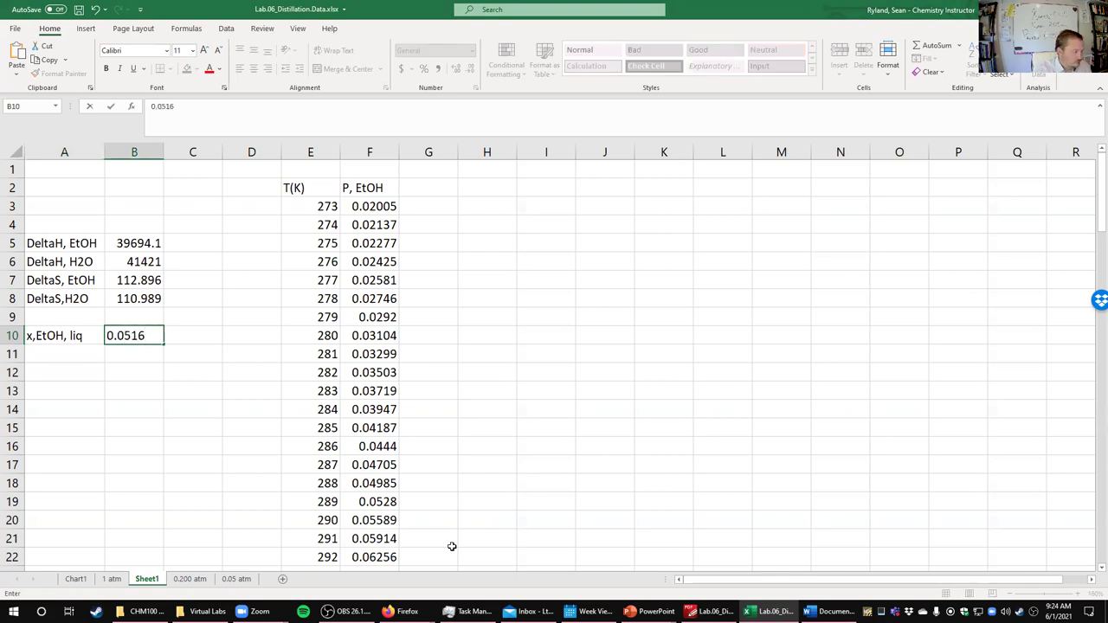
{"action": "key", "text": "Return"}
- Enter the label x,H2O,liq in A11 and calculate its value in B11 as 1 minus B10
{"action": "key", "text": "Up"}
{"action": "key", "text": "ctrl+c"}
{"action": "key", "text": "Down"}
{"action": "type", "text": "x,"}
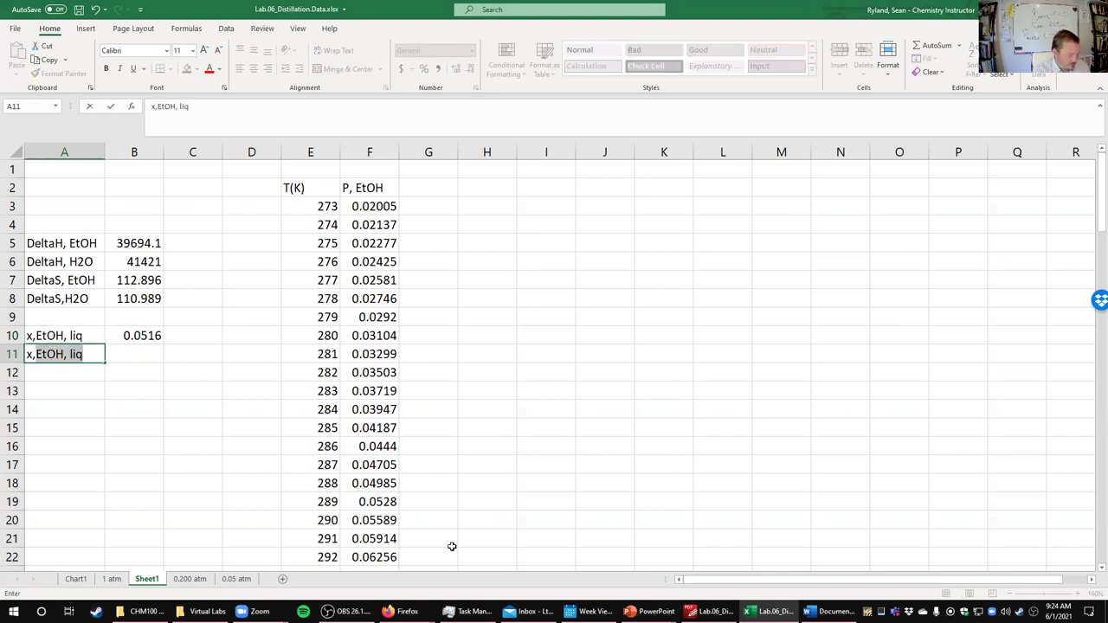
{"action": "type", "text": "H2O,"}
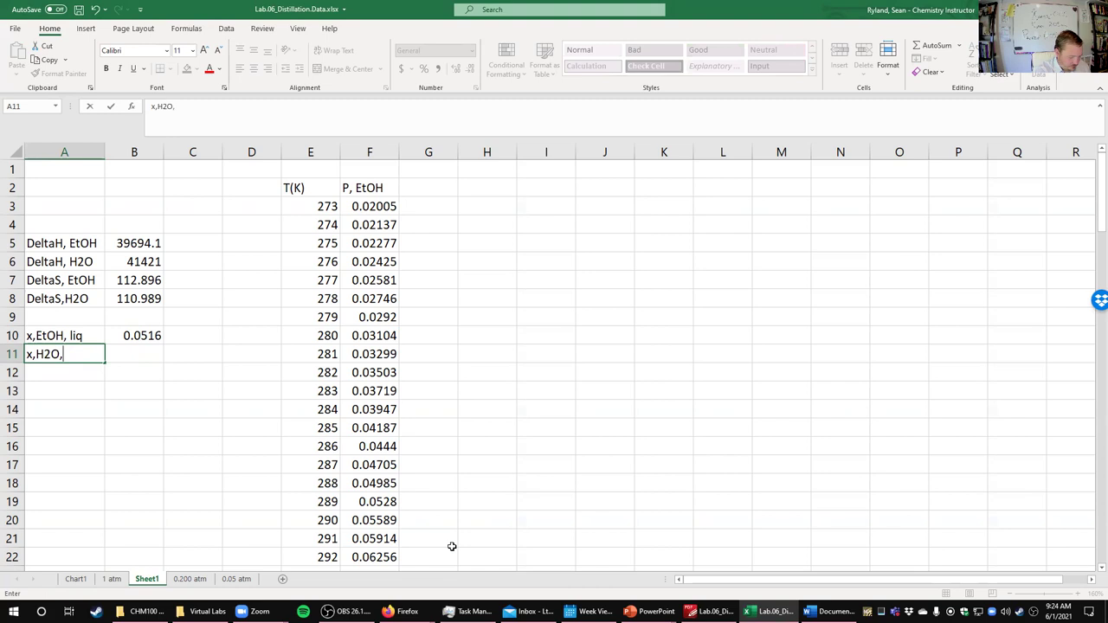
{"action": "type", "text": "liq"}
{"action": "key", "text": "Tab"}
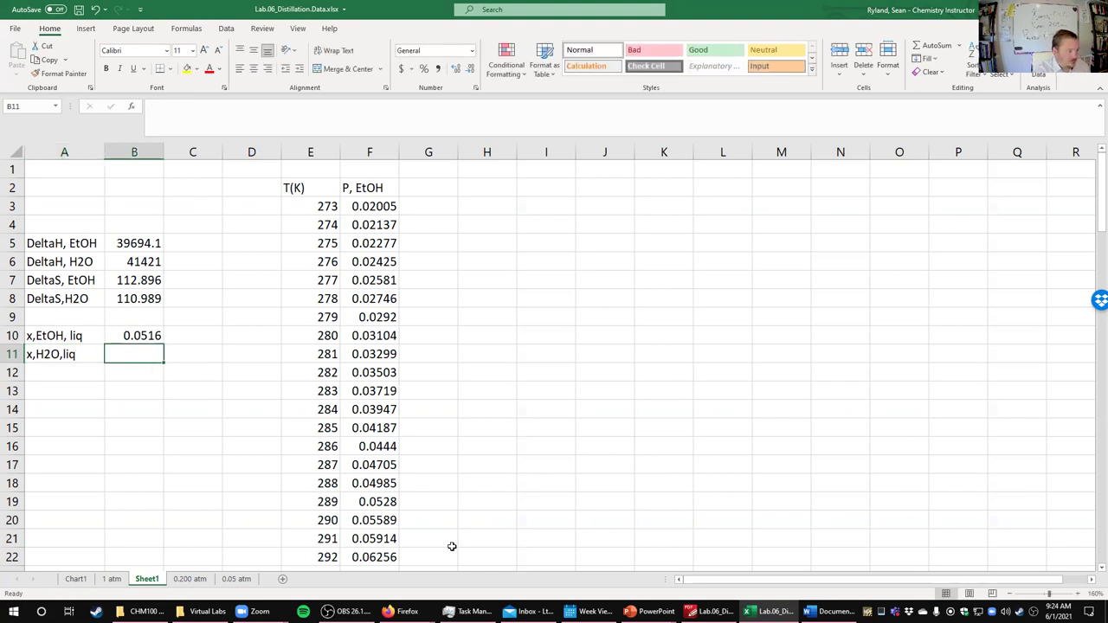
{"action": "type", "text": "=1-"}
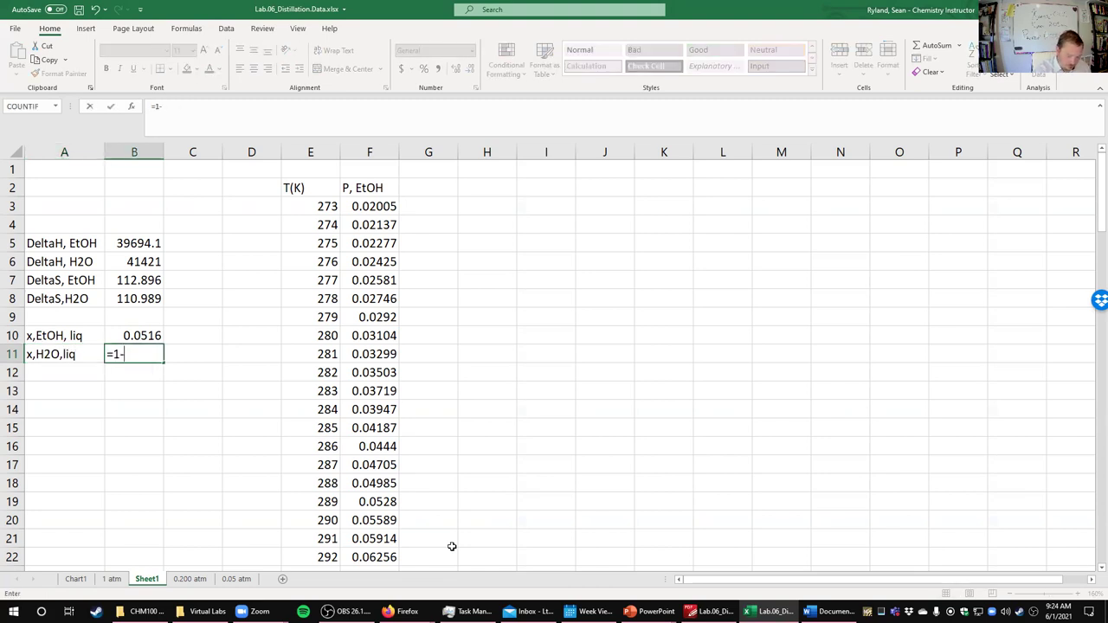
{"action": "key", "text": "Up"}
{"action": "key", "text": "Return"}
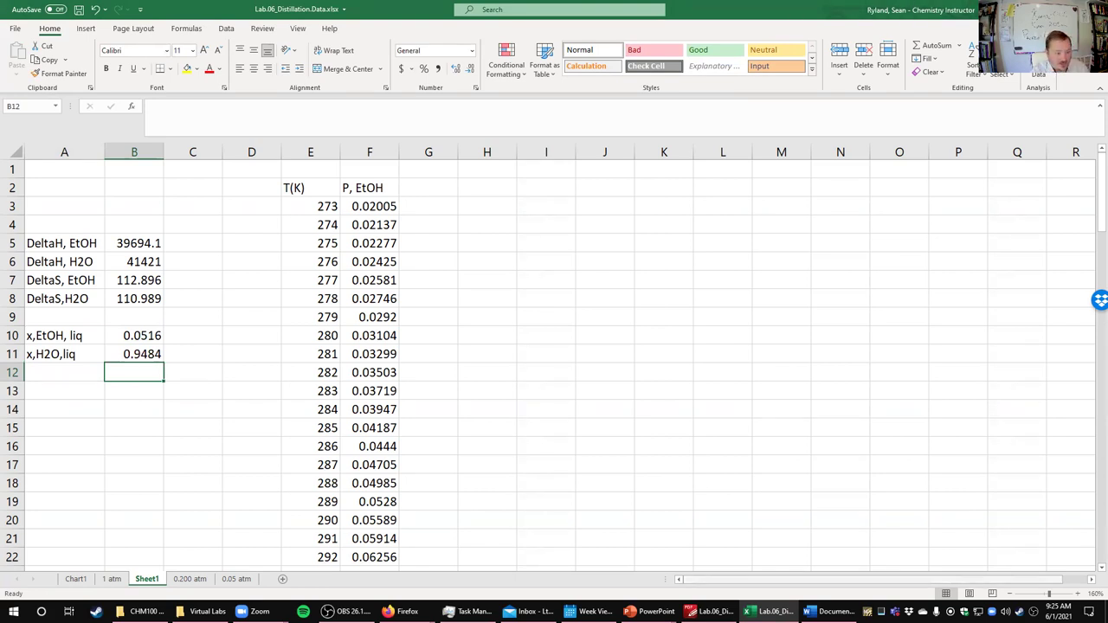
- Switch to the distillation lab PDF and point out Eq. 6 in temporary red ink, marking P atm, χA, ΔH A, ΔS A, RT, the B term and T
{"action": "mouse_move", "coordinate": [709, 612]}
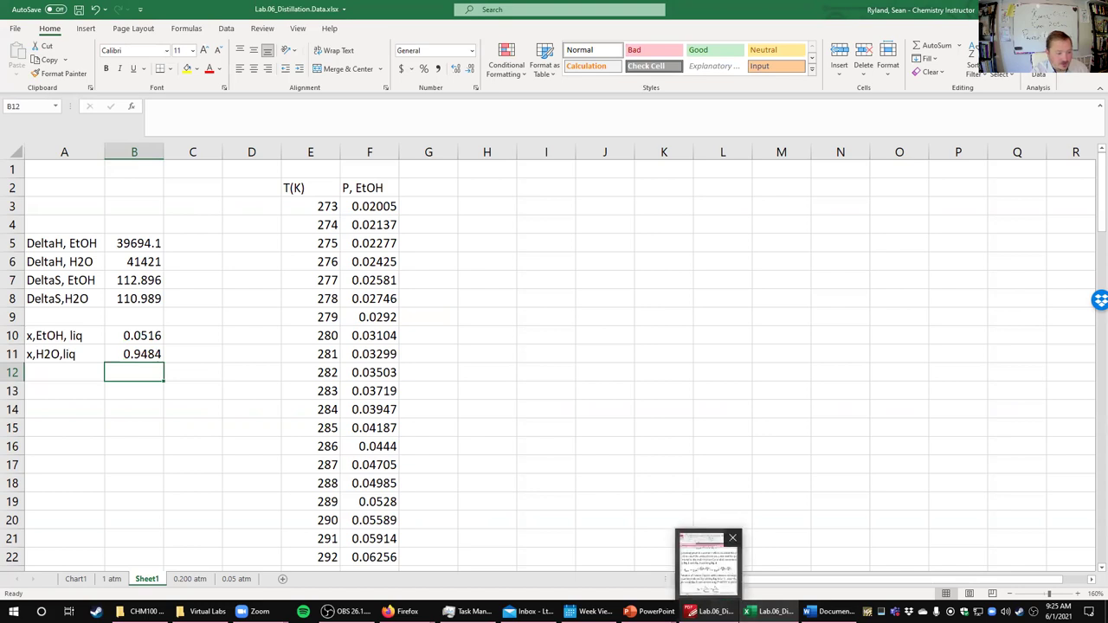
{"action": "left_click", "coordinate": [706, 561]}
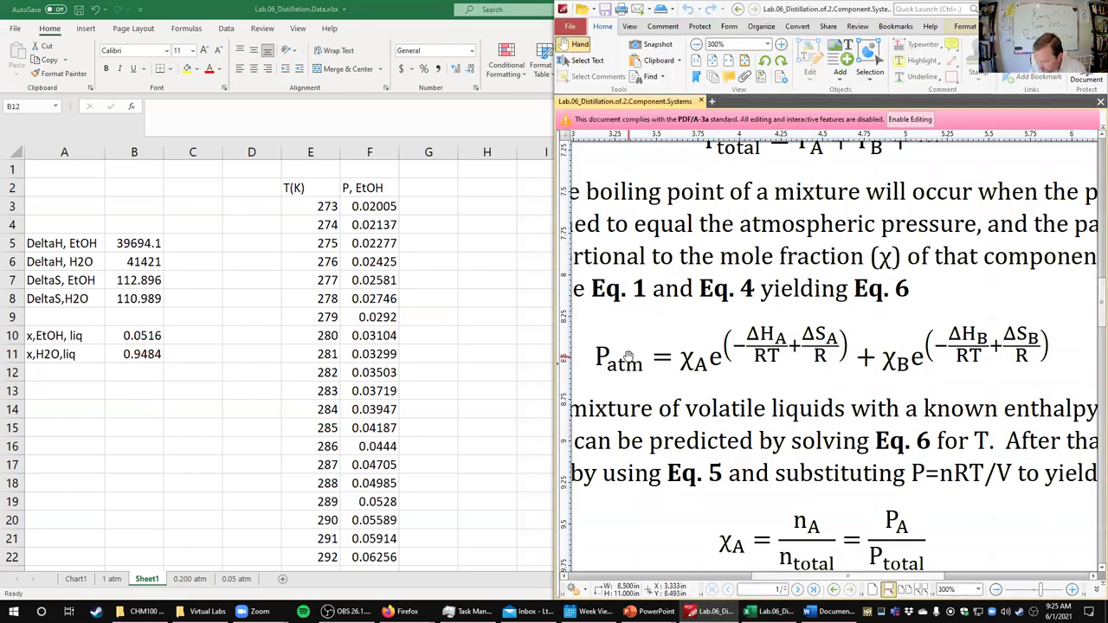
{"action": "left_click_drag", "start_coordinate": [622, 333], "coordinate": [625, 334]}
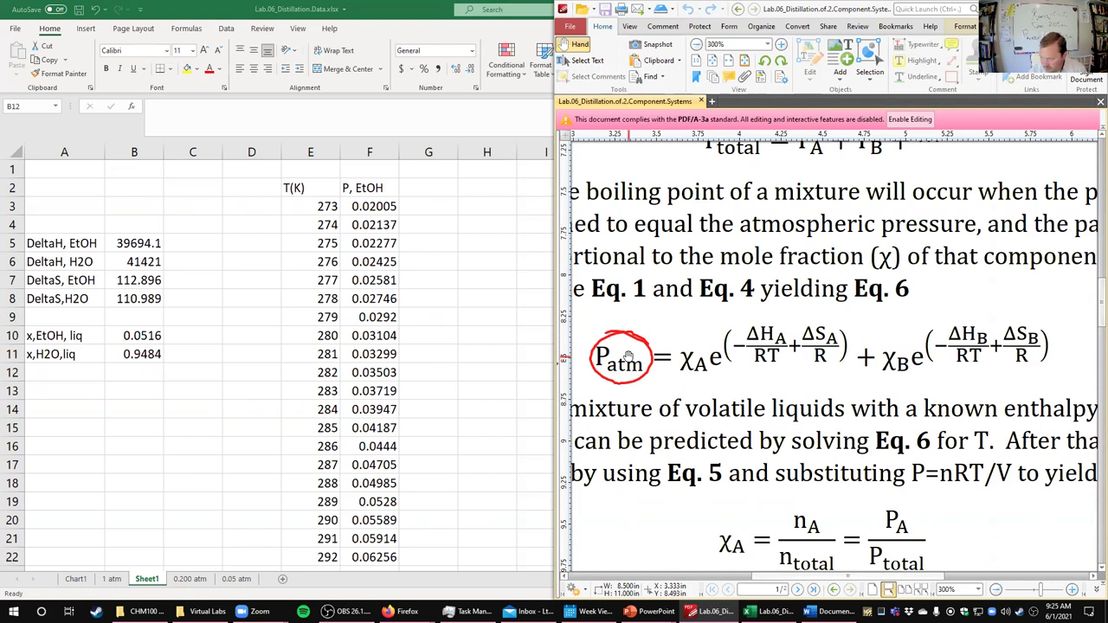
{"action": "left_click_drag", "start_coordinate": [698, 341], "coordinate": [701, 343]}
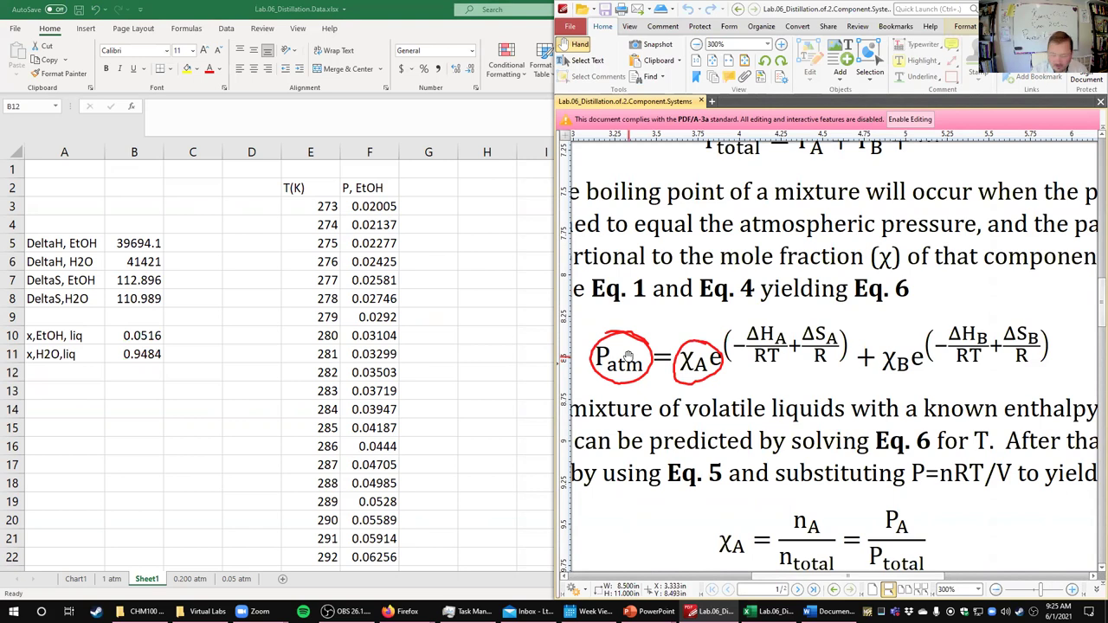
{"action": "left_click_drag", "start_coordinate": [766, 315], "coordinate": [762, 317]}
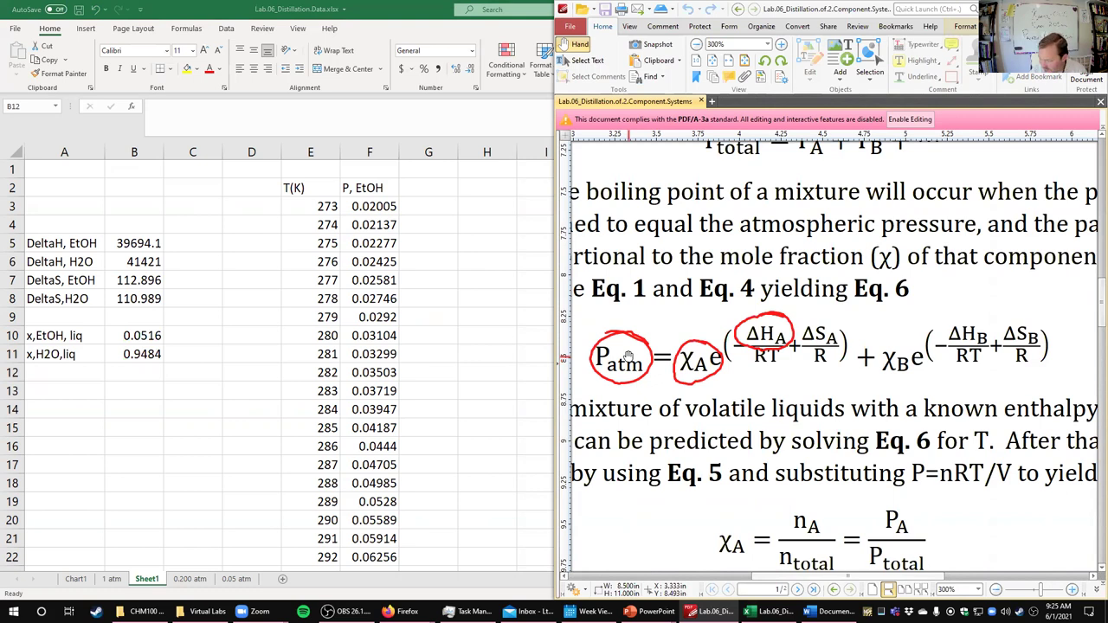
{"action": "left_click_drag", "start_coordinate": [827, 317], "coordinate": [823, 319]}
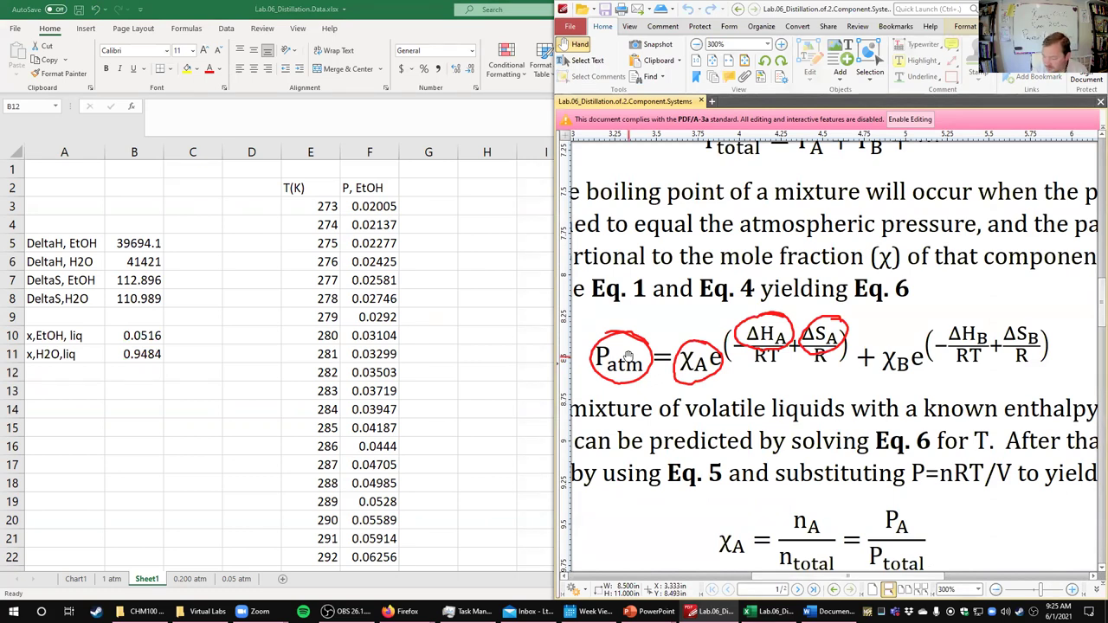
{"action": "mouse_move", "coordinate": [750, 399]}
{"action": "left_mouse_down"}
{"action": "mouse_move", "coordinate": [760, 363]}
{"action": "mouse_move", "coordinate": [764, 374]}
{"action": "left_mouse_up"}
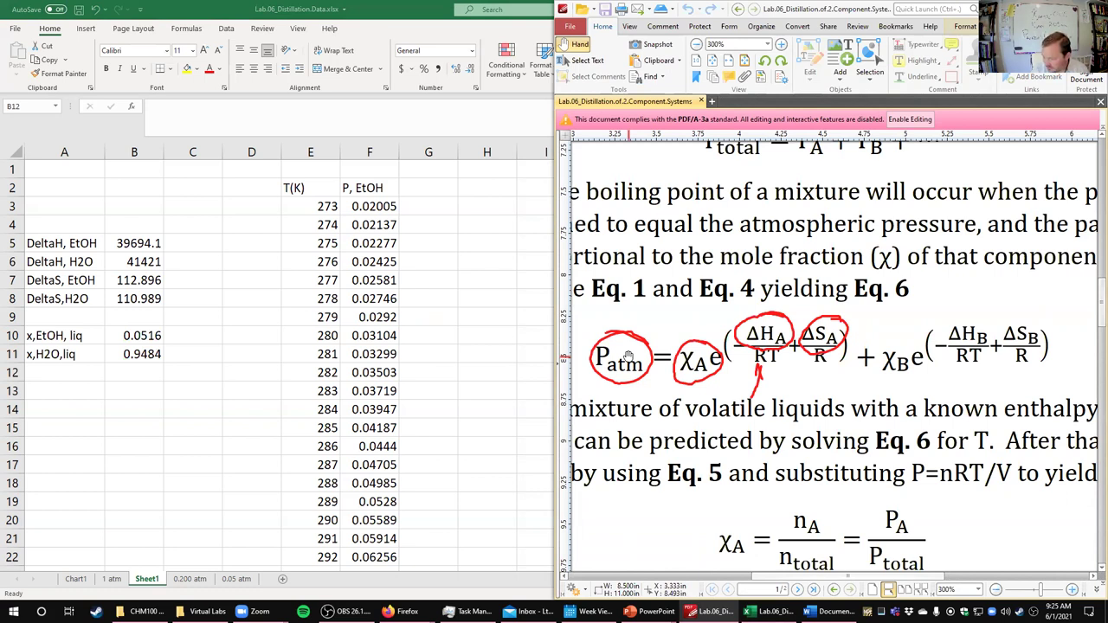
{"action": "left_click_drag", "start_coordinate": [900, 313], "coordinate": [905, 305]}
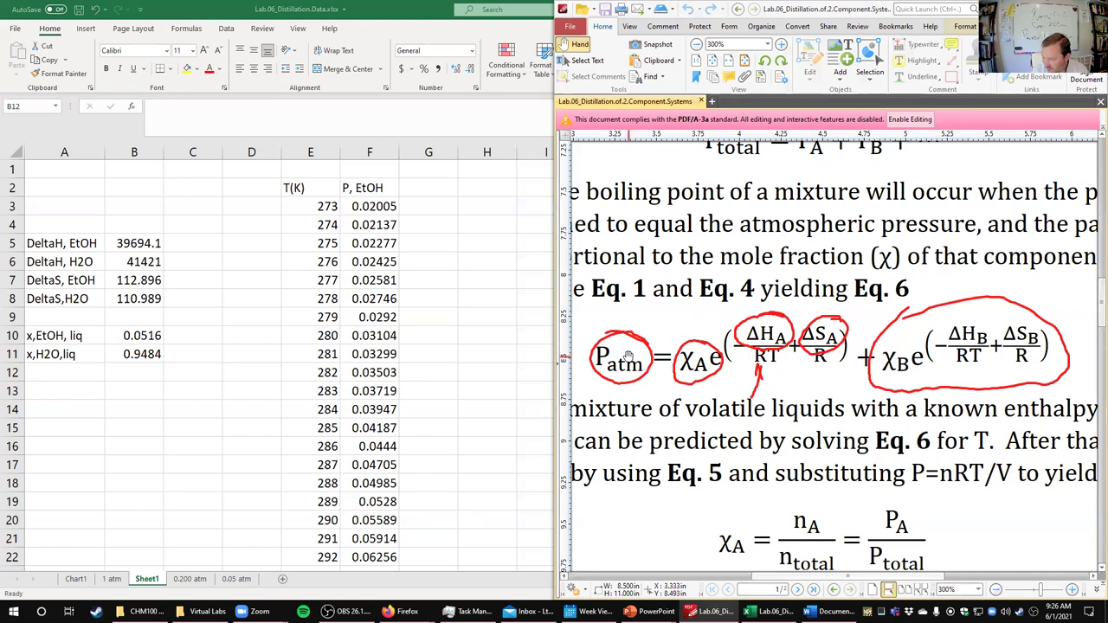
{"action": "key", "text": "Escape"}
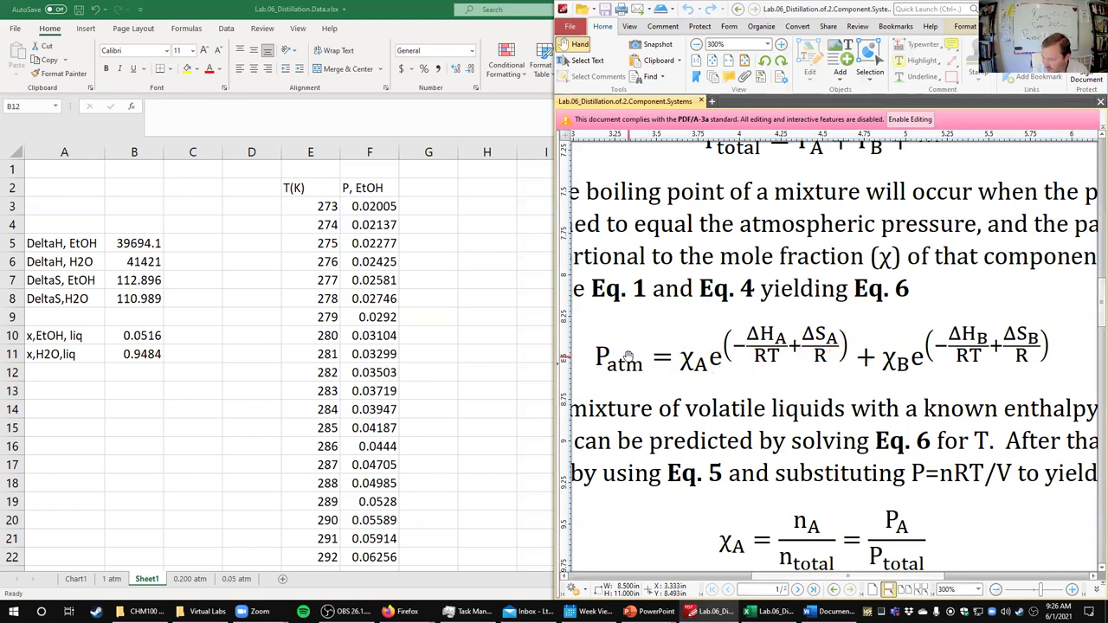
{"action": "left_click_drag", "start_coordinate": [779, 346], "coordinate": [790, 352]}
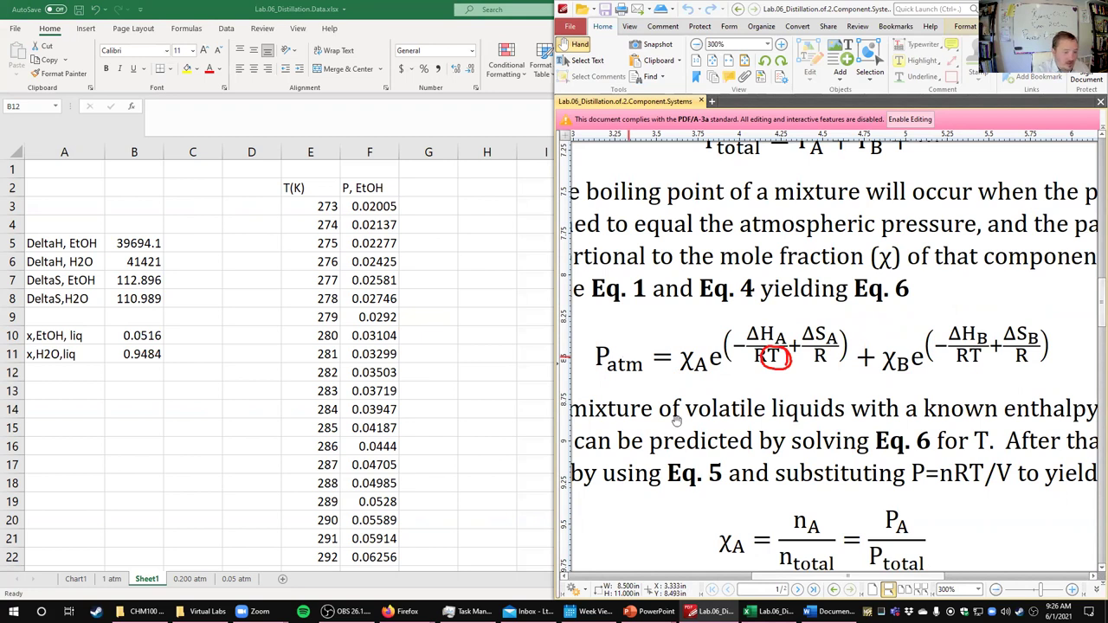
- Switch to the Word document, place it side by side with the PDF, and insert a blank equation below the water moles calculation
{"action": "mouse_move", "coordinate": [829, 612]}
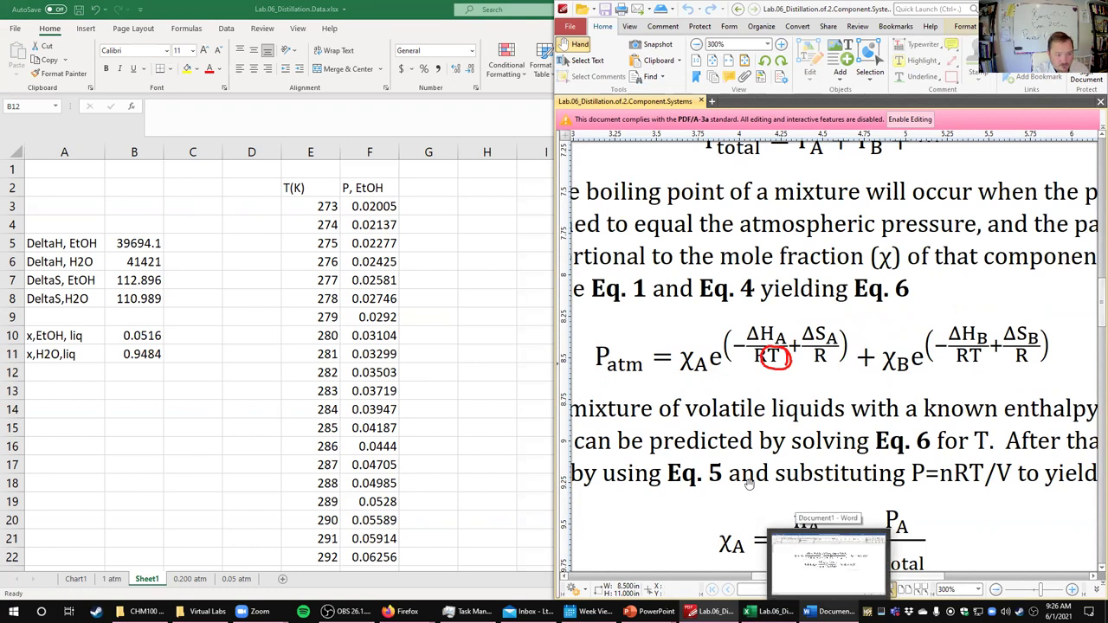
{"action": "left_click", "coordinate": [827, 562]}
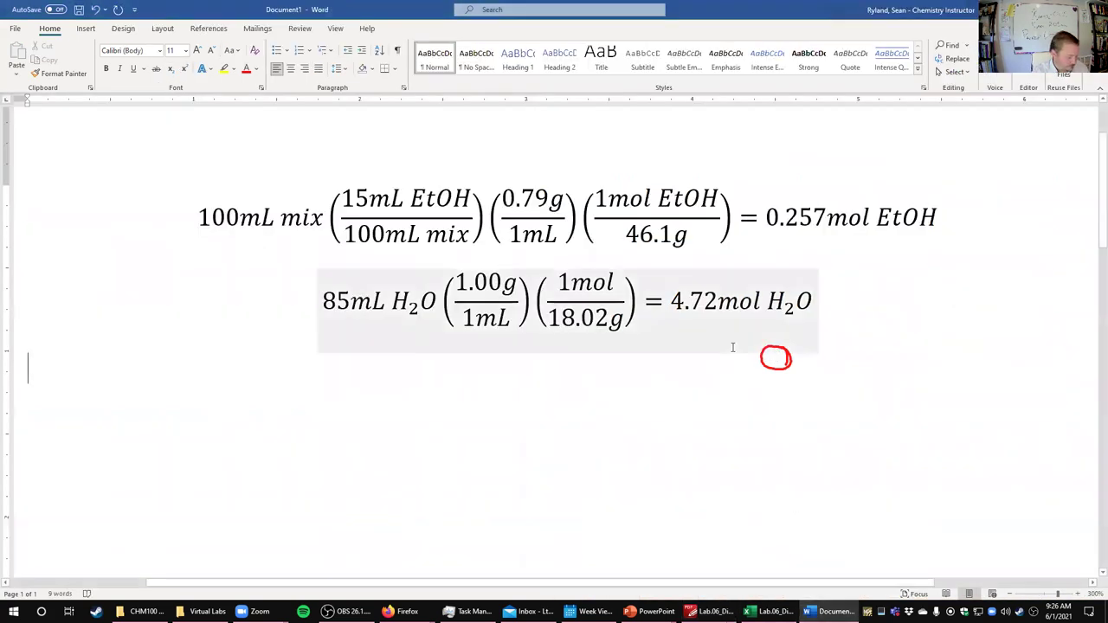
{"action": "key", "text": "super+Left"}
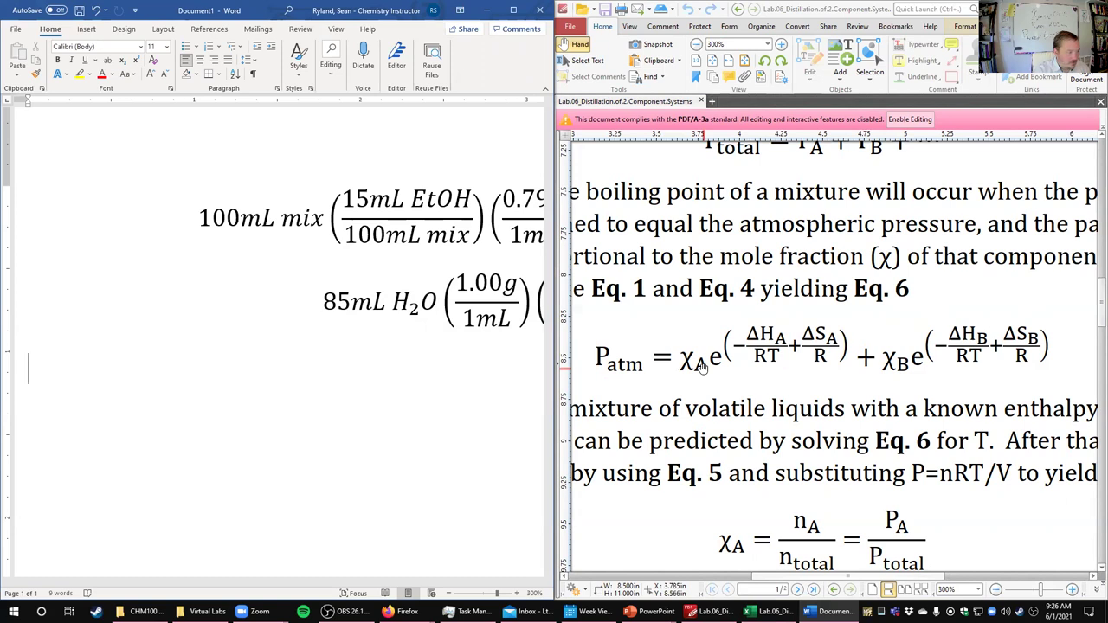
{"action": "left_click", "coordinate": [86, 29]}
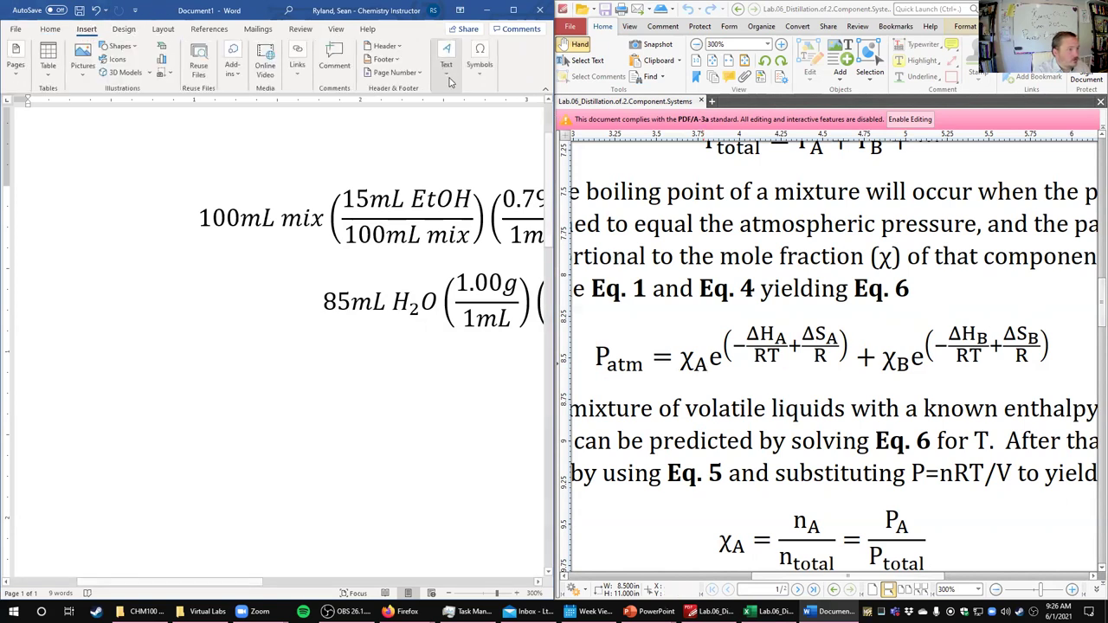
{"action": "left_click", "coordinate": [476, 62]}
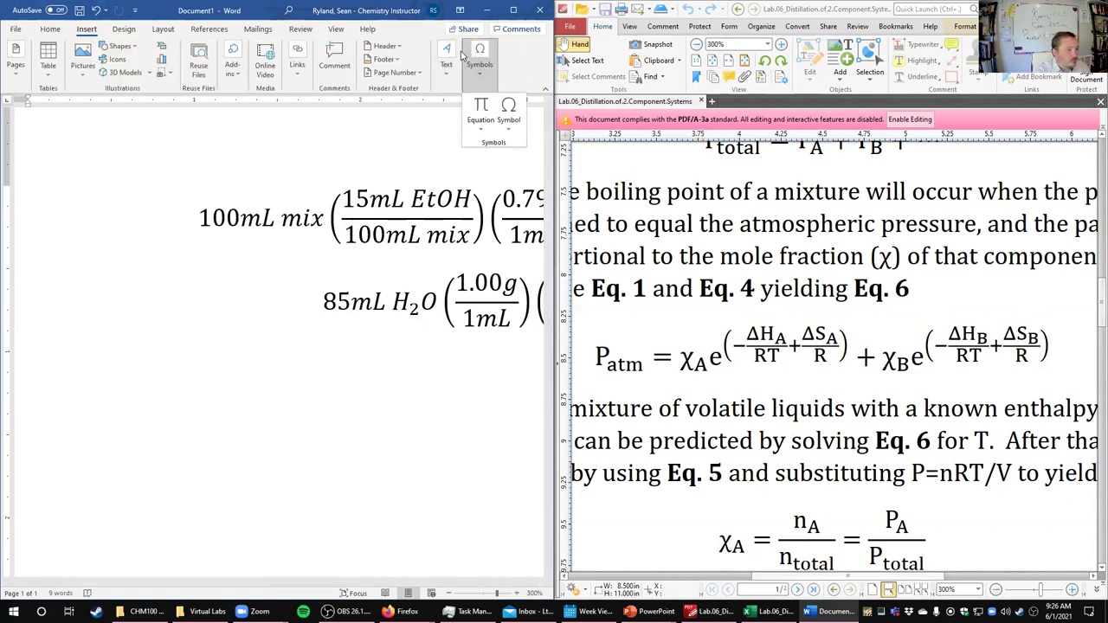
{"action": "left_click", "coordinate": [480, 108]}
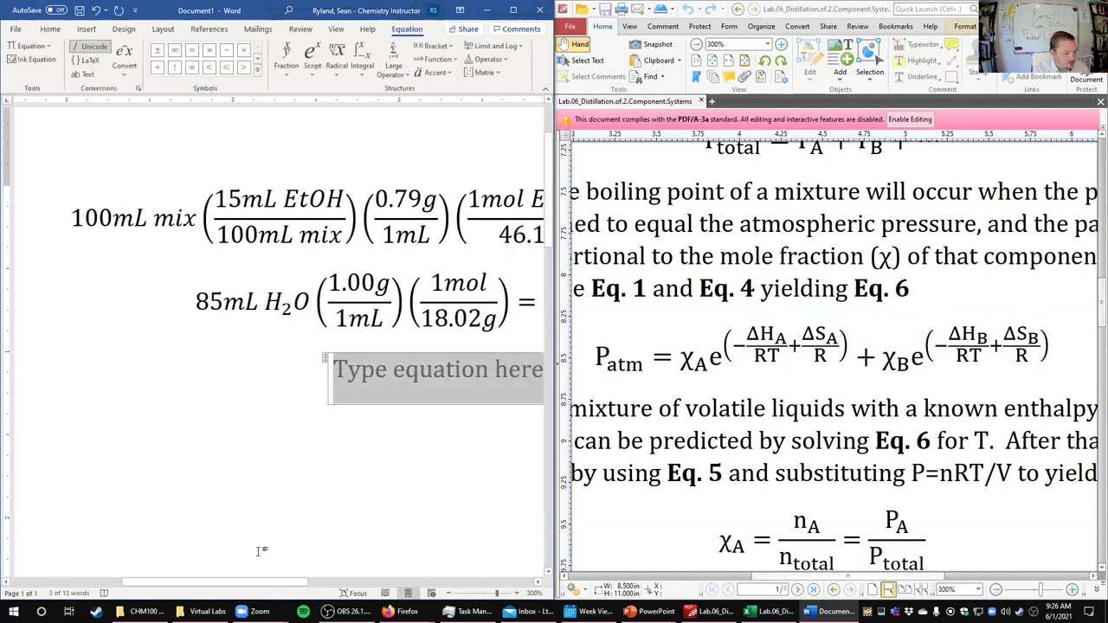
{"action": "left_click_drag", "start_coordinate": [279, 582], "coordinate": [330, 596]}
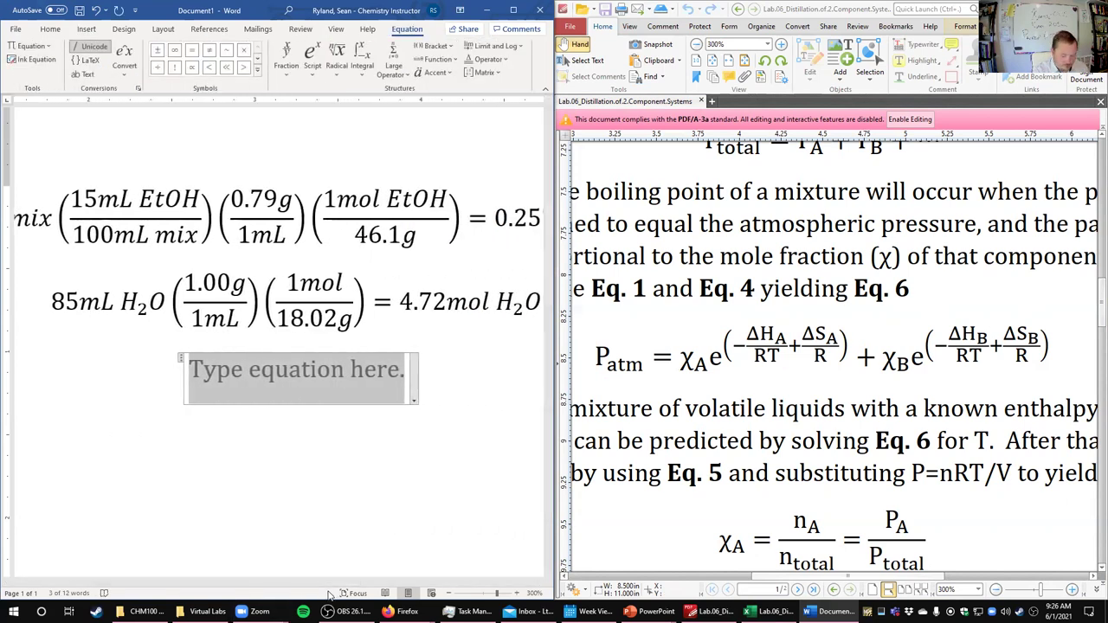
- Begin the Eq. 6 substitution in the blank equation with 1.00 = (0.0516)*e^(-(, leaving the exponent open for the ethanol enthalpy
{"action": "type", "text": "1."}
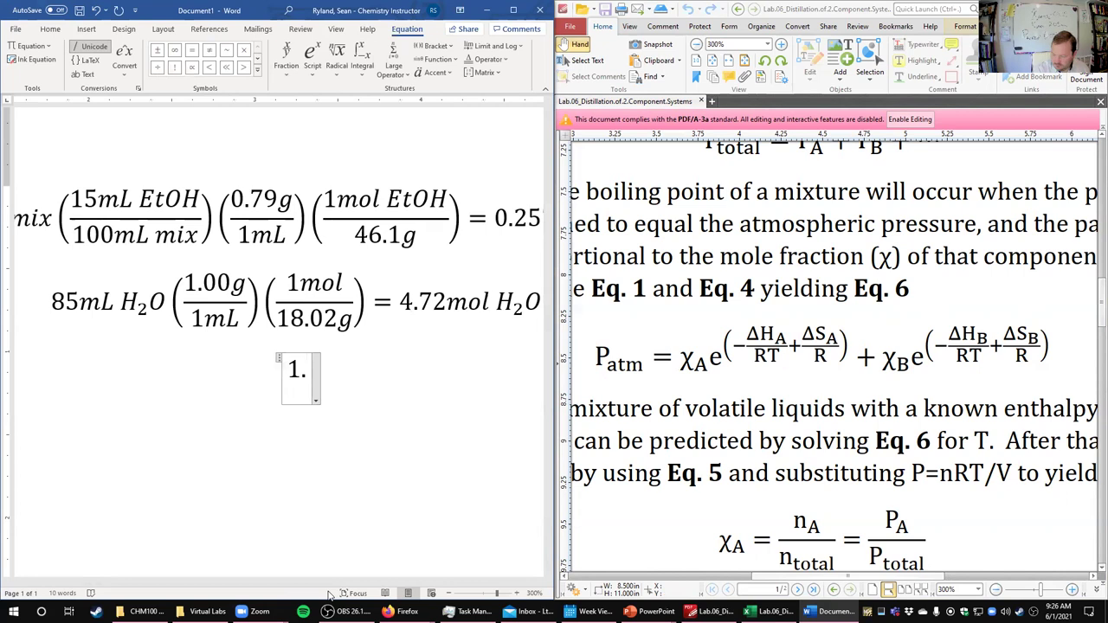
{"action": "type", "text": "00 ="}
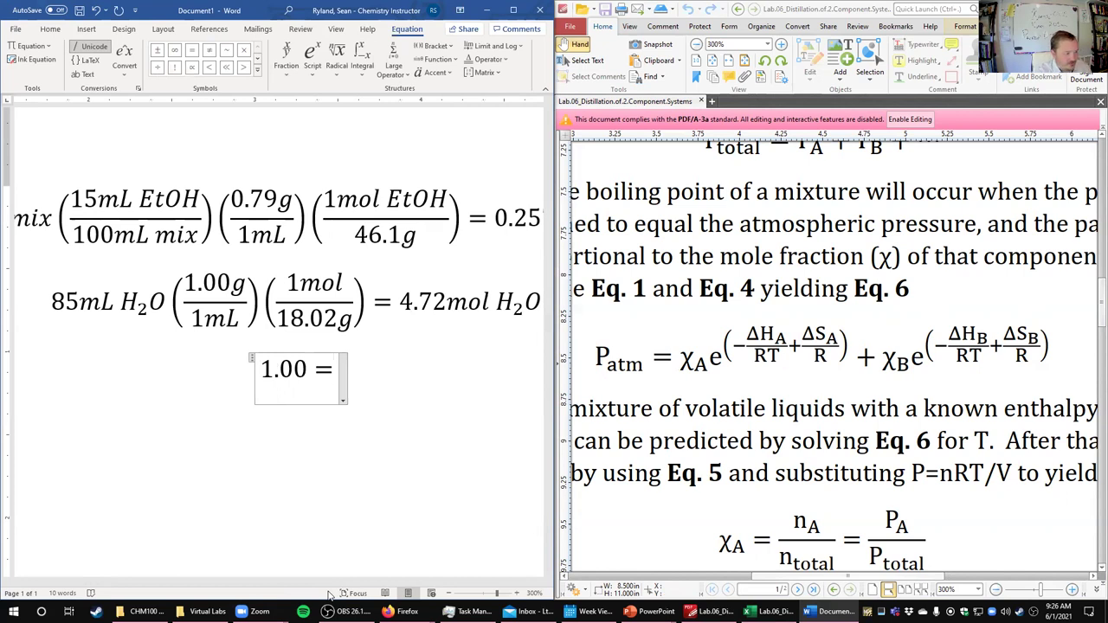
{"action": "type", "text": "(0.0"}
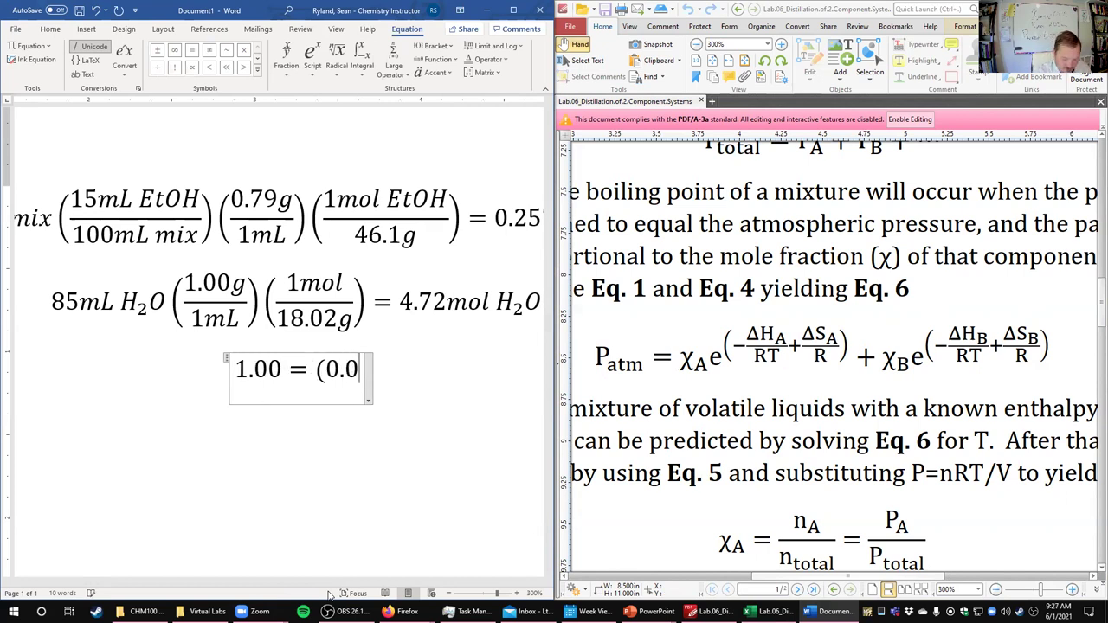
{"action": "type", "text": "516)"}
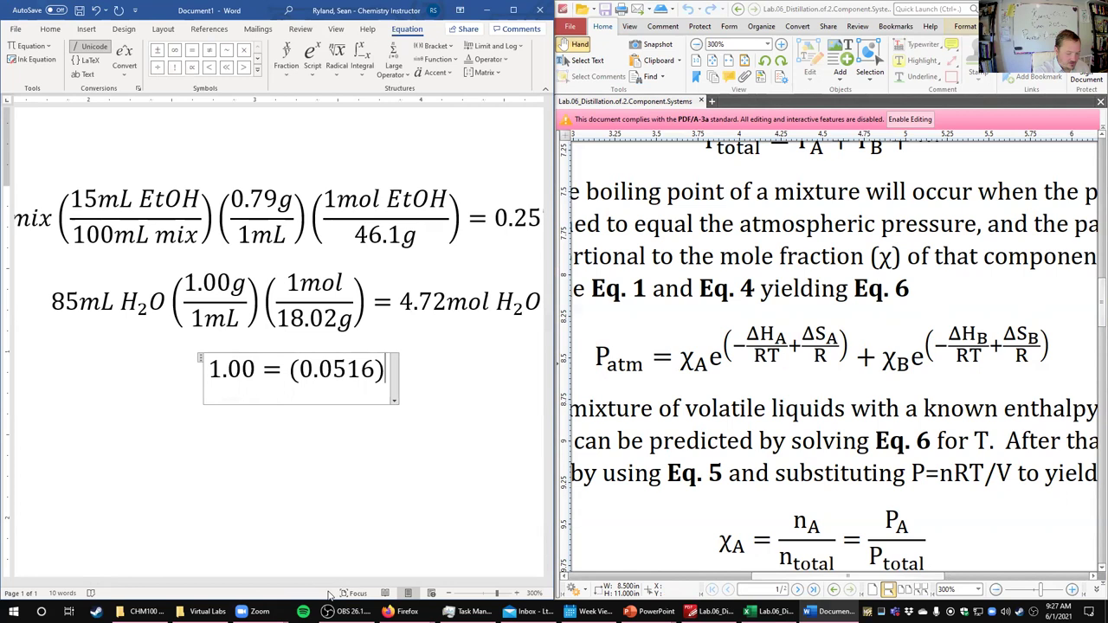
{"action": "type", "text": "*"}
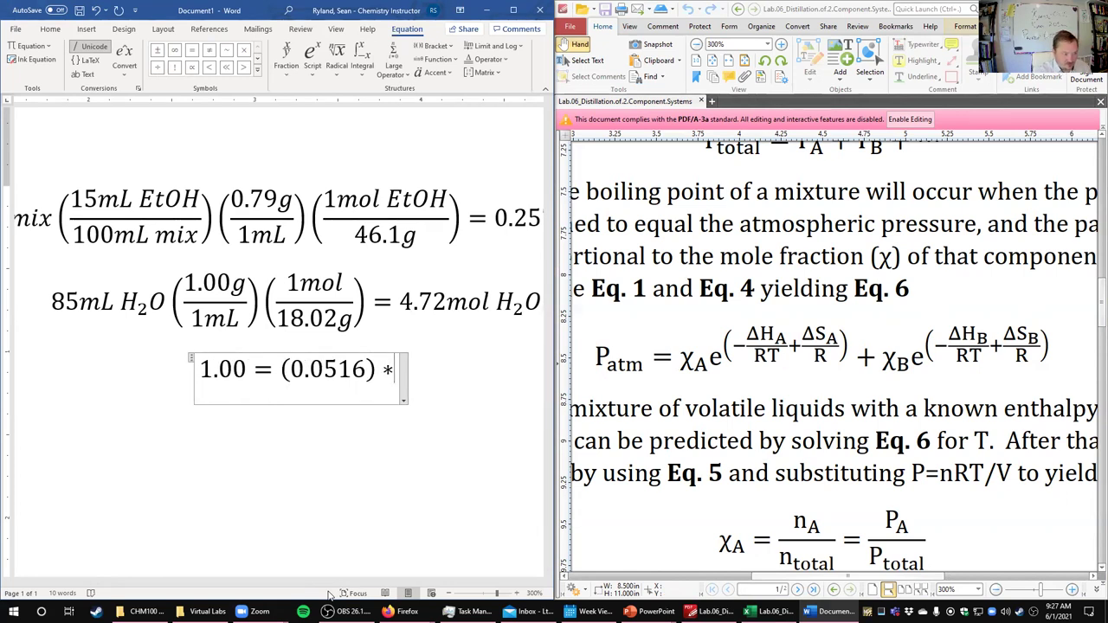
{"action": "type", "text": "e"}
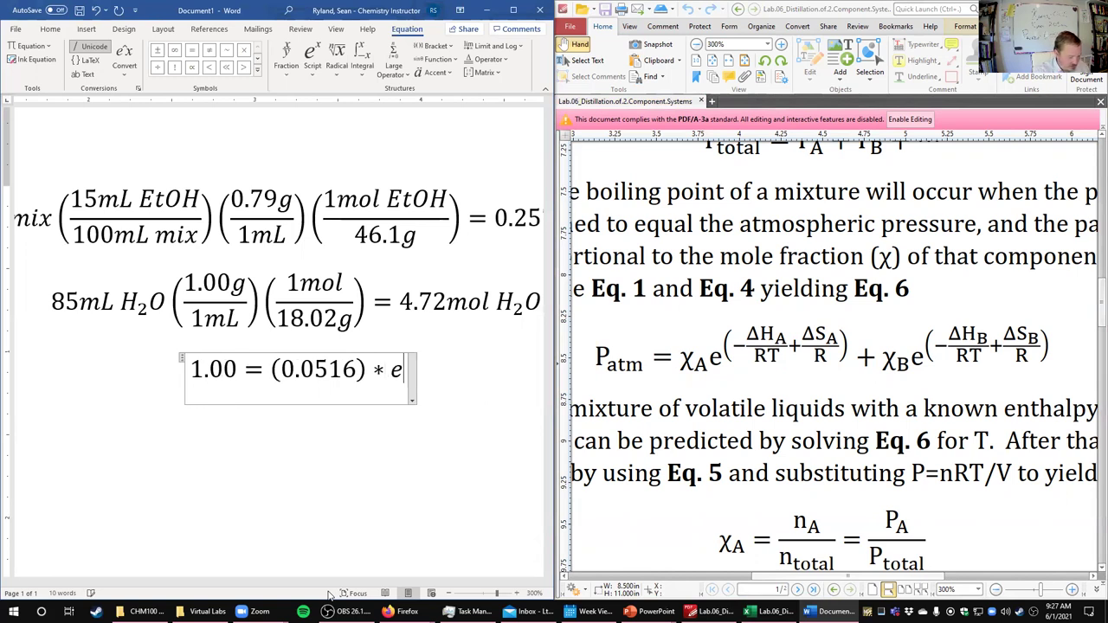
{"action": "type", "text": "^("}
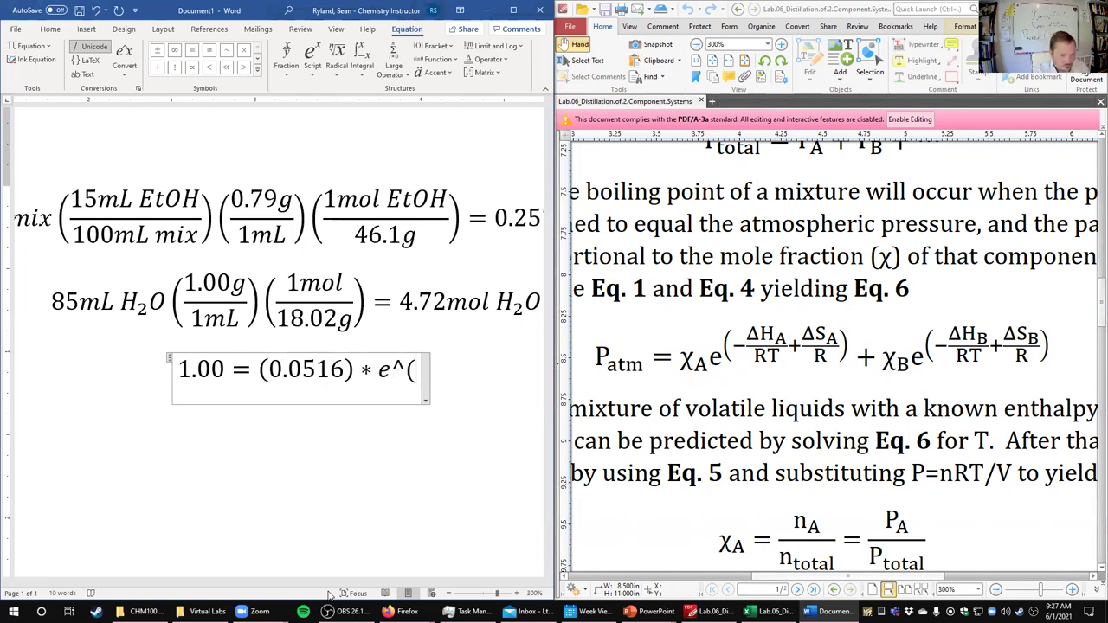
{"action": "type", "text": "-"}
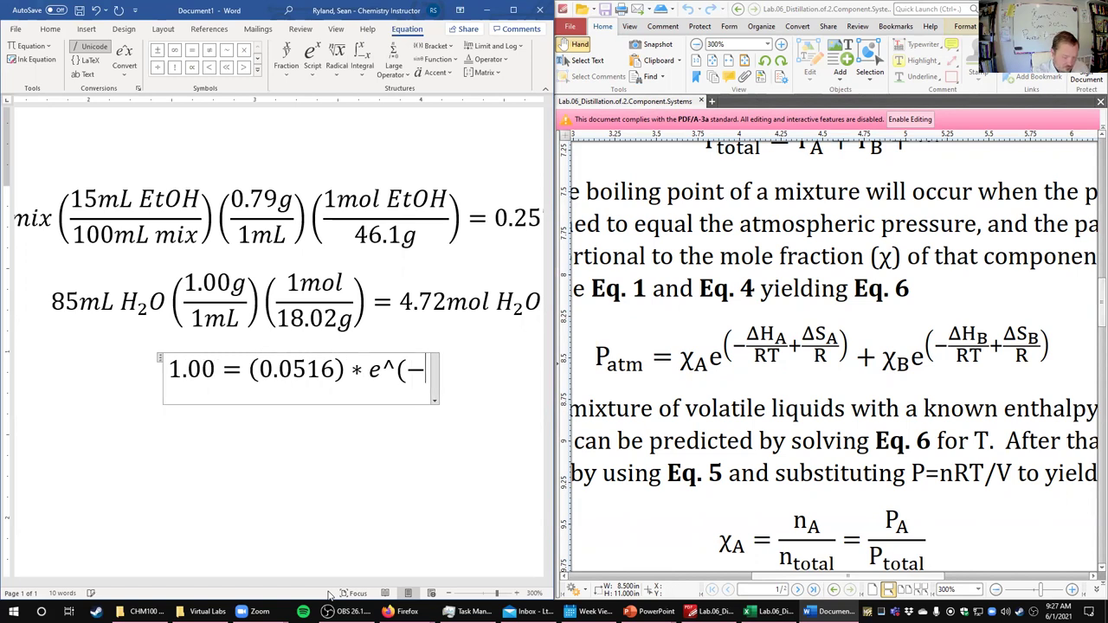
{"action": "type", "text": "("}
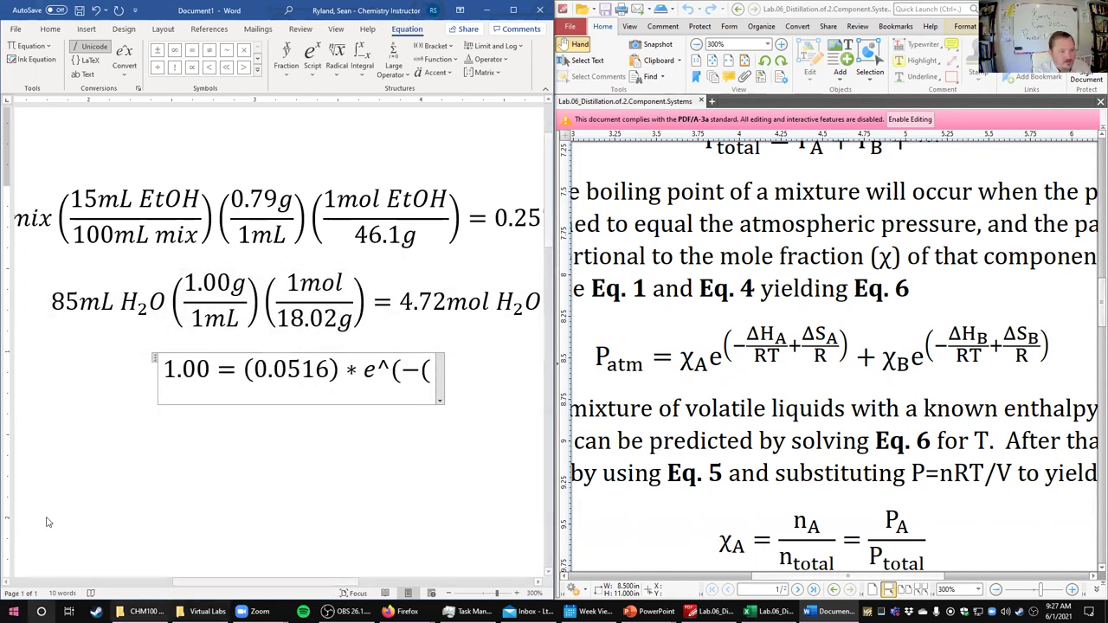
- Place the Excel distillation workbook beside the Word document and enter the ethanol DeltaH as 39694) in the equation's open exponent
{"action": "left_click", "coordinate": [771, 611]}
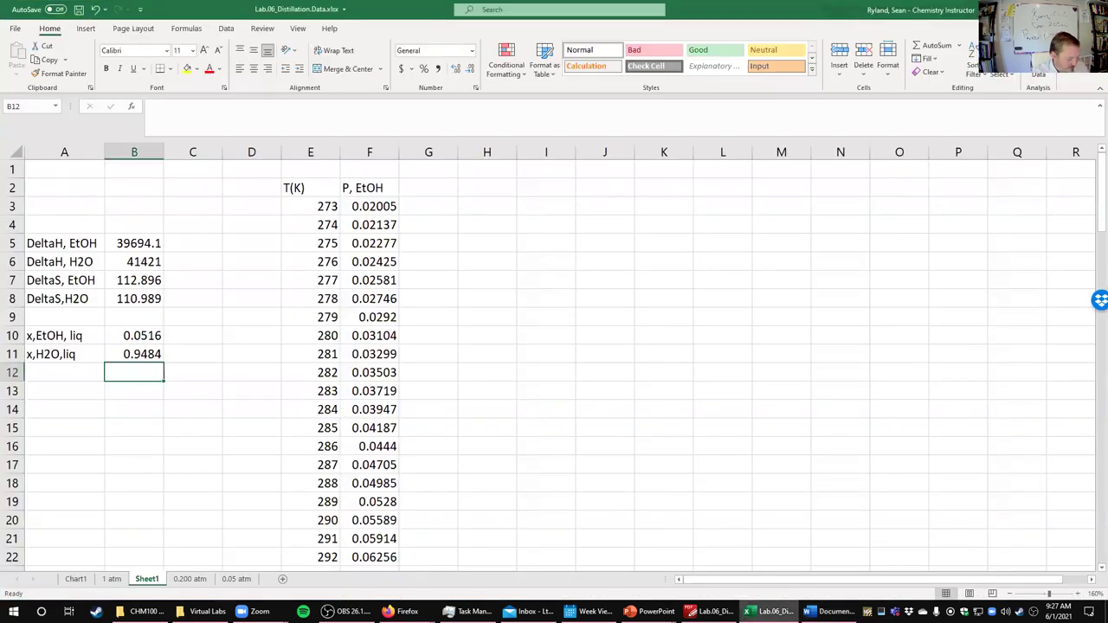
{"action": "key", "text": "super+Right"}
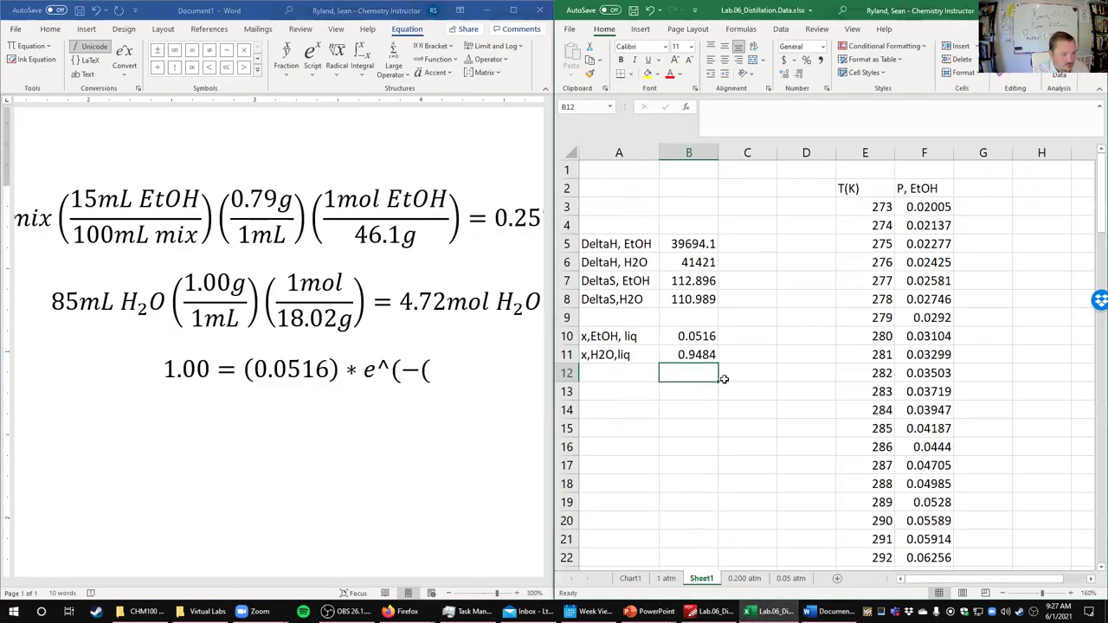
{"action": "left_click", "coordinate": [452, 373]}
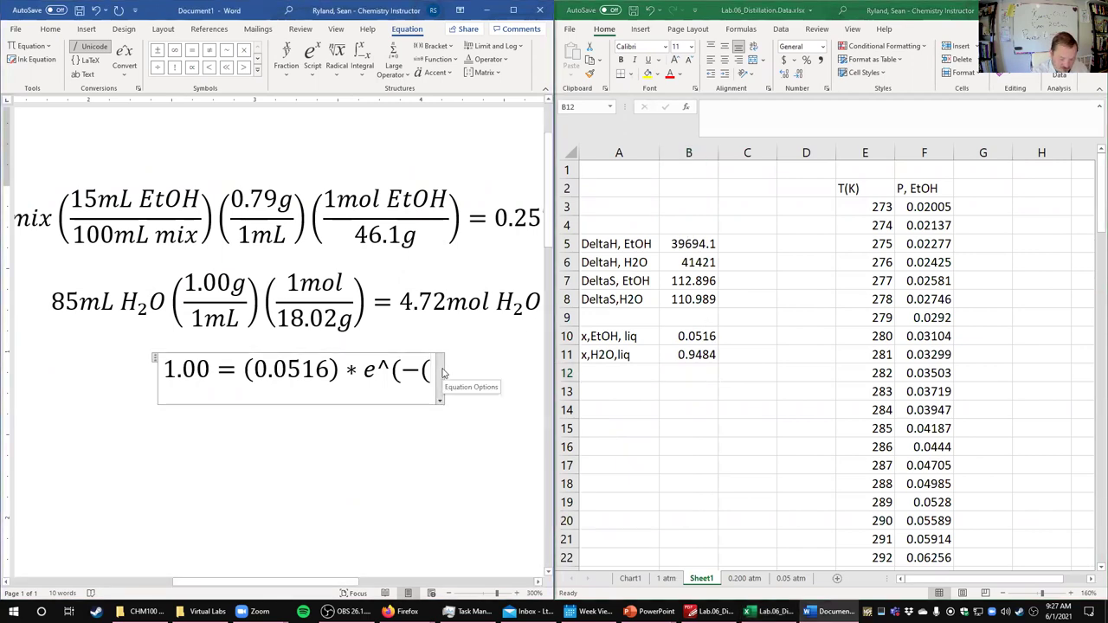
{"action": "type", "text": "39"}
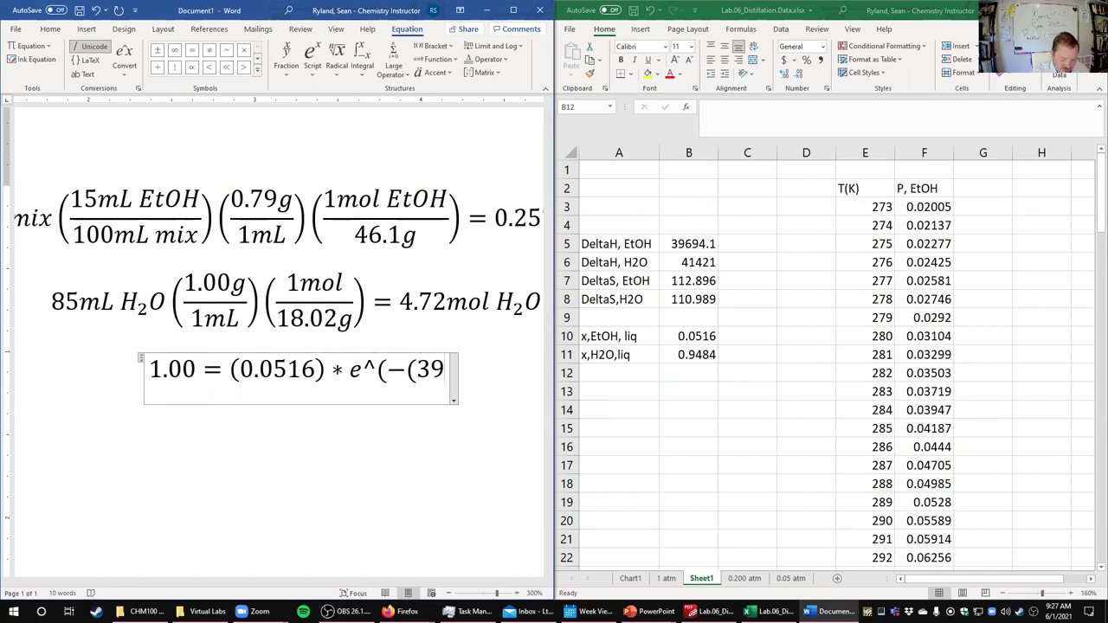
{"action": "type", "text": "694"}
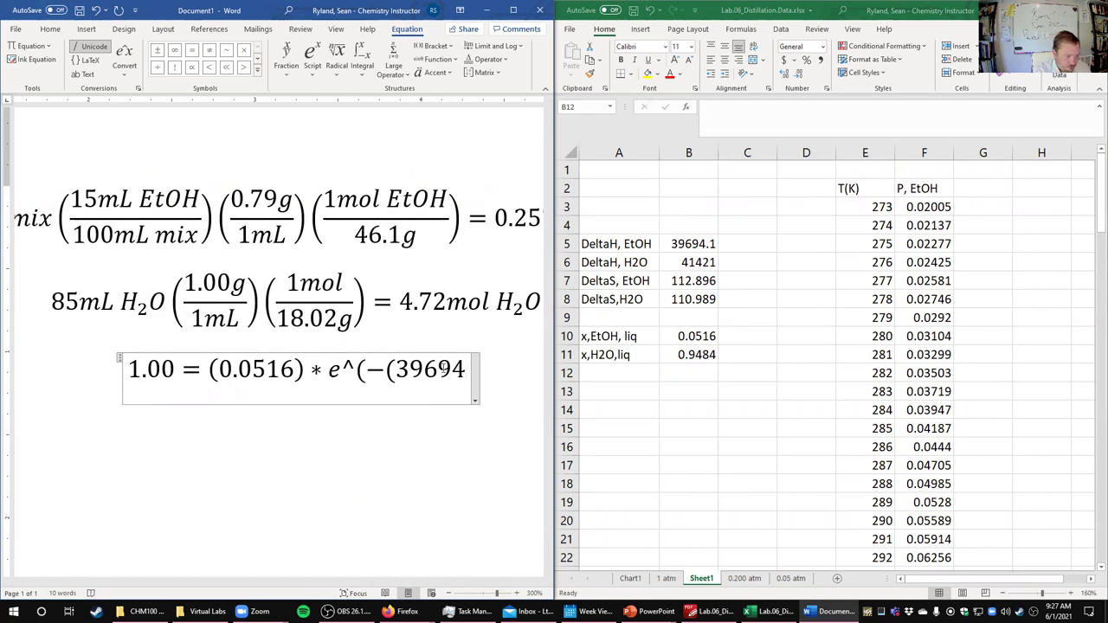
{"action": "type", "text": ")"}
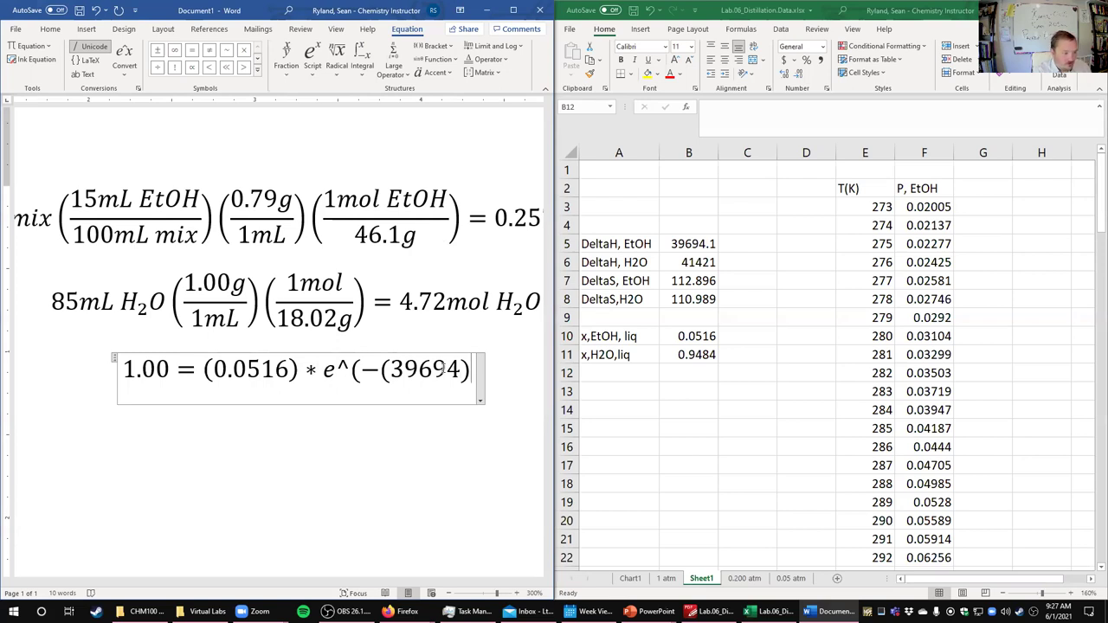
- Divide the ethanol enthalpy by (8.3145*T) in the exponent, enclosing the denominator in parentheses
{"action": "type", "text": "/"}
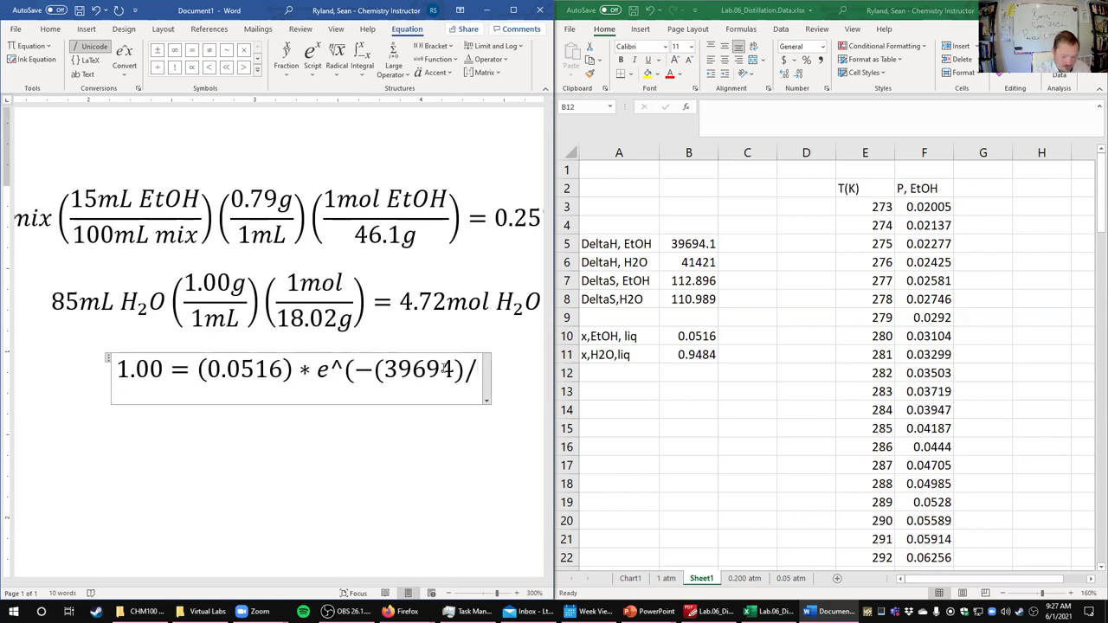
{"action": "type", "text": "8.3145"}
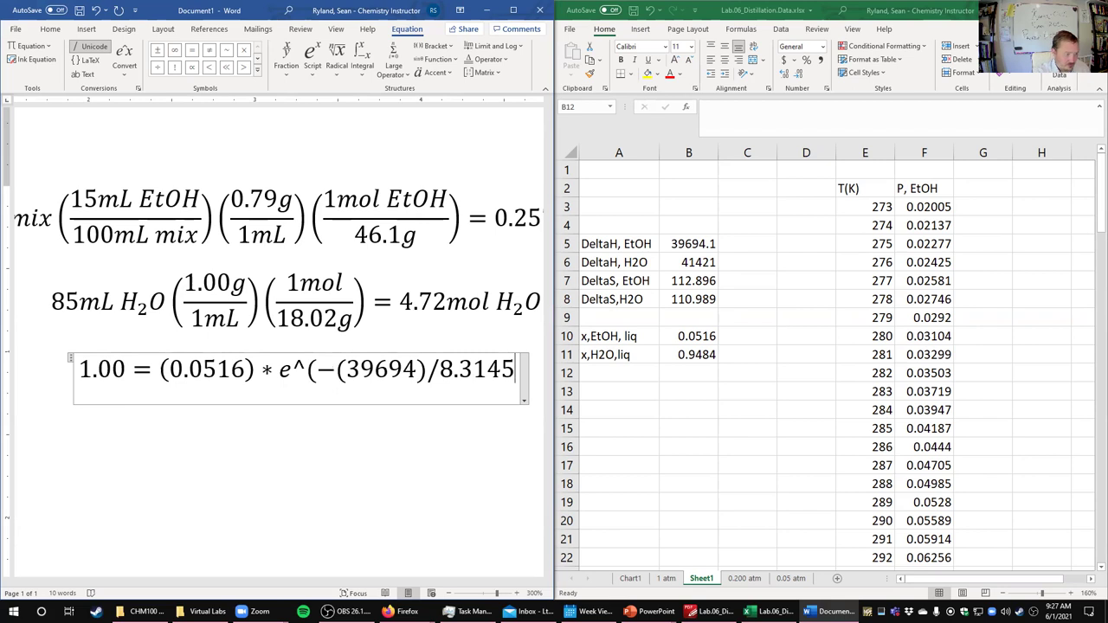
{"action": "left_click", "coordinate": [444, 374]}
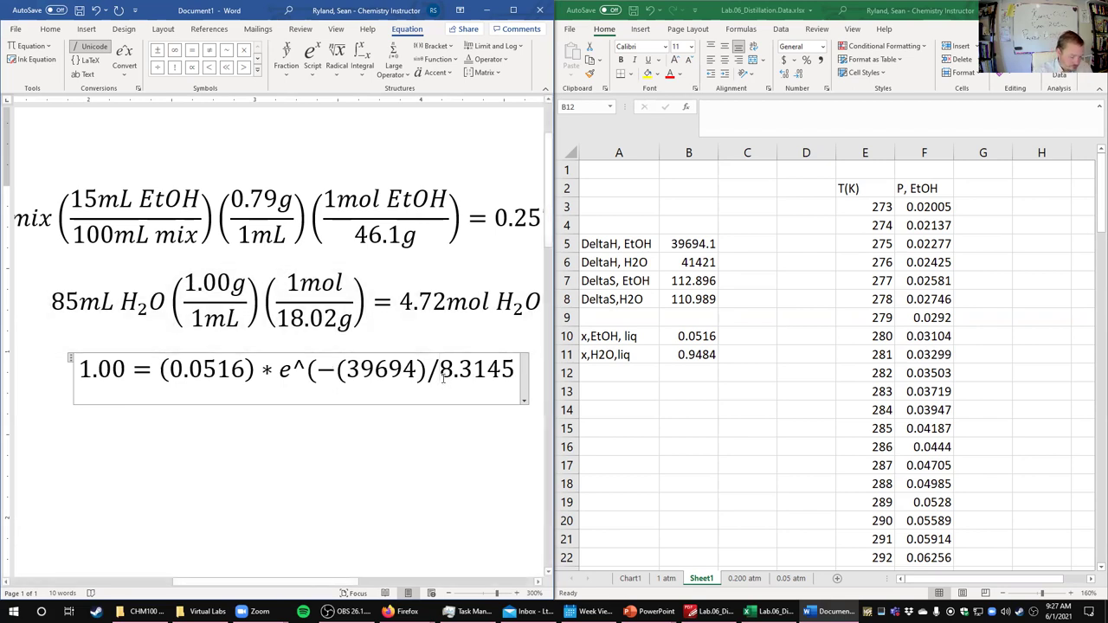
{"action": "type", "text": "("}
{"action": "left_click", "coordinate": [524, 374]}
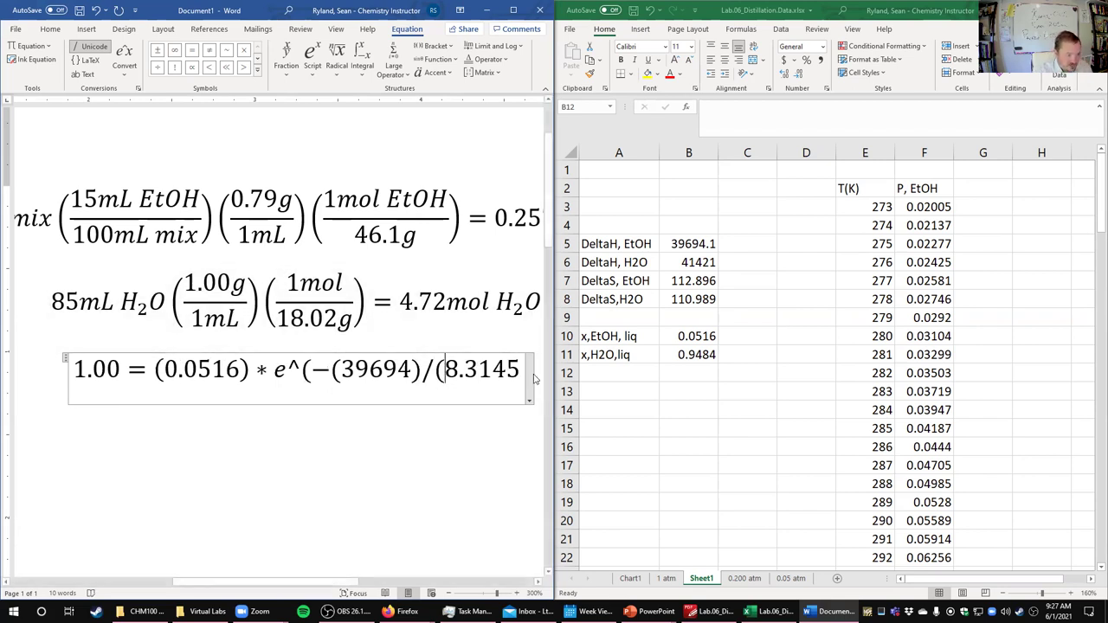
{"action": "type", "text": "*T"}
{"action": "type", "text": ")"}
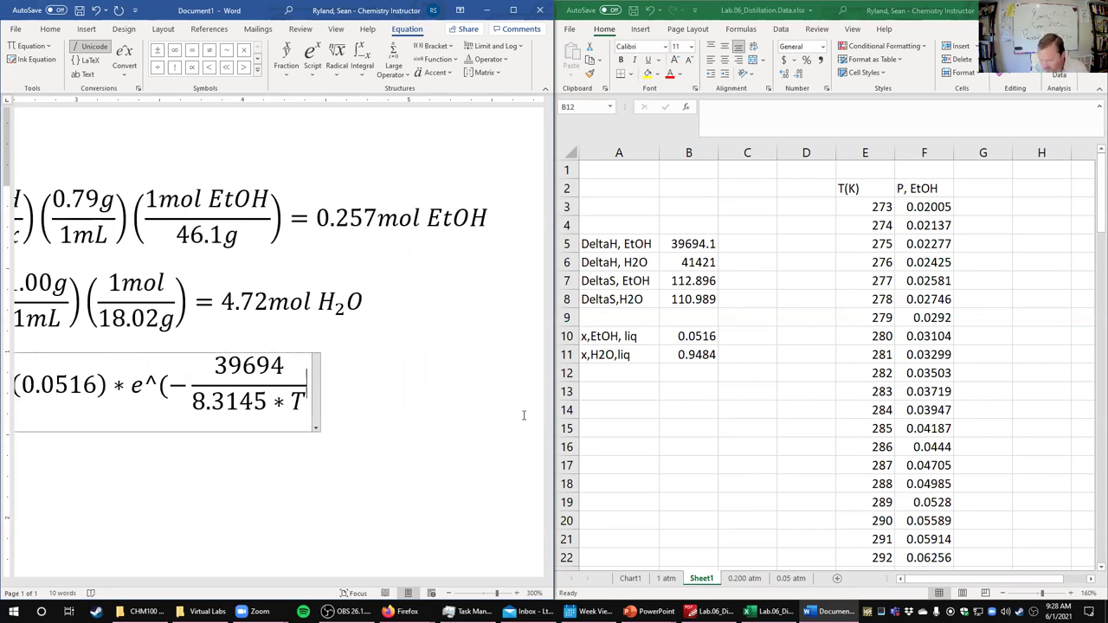
- Check Eq. 6 in the lab PDF, return to the workbook view, and complete the ethanol exponent with + 112.9/8.3145
{"action": "left_click", "coordinate": [712, 611]}
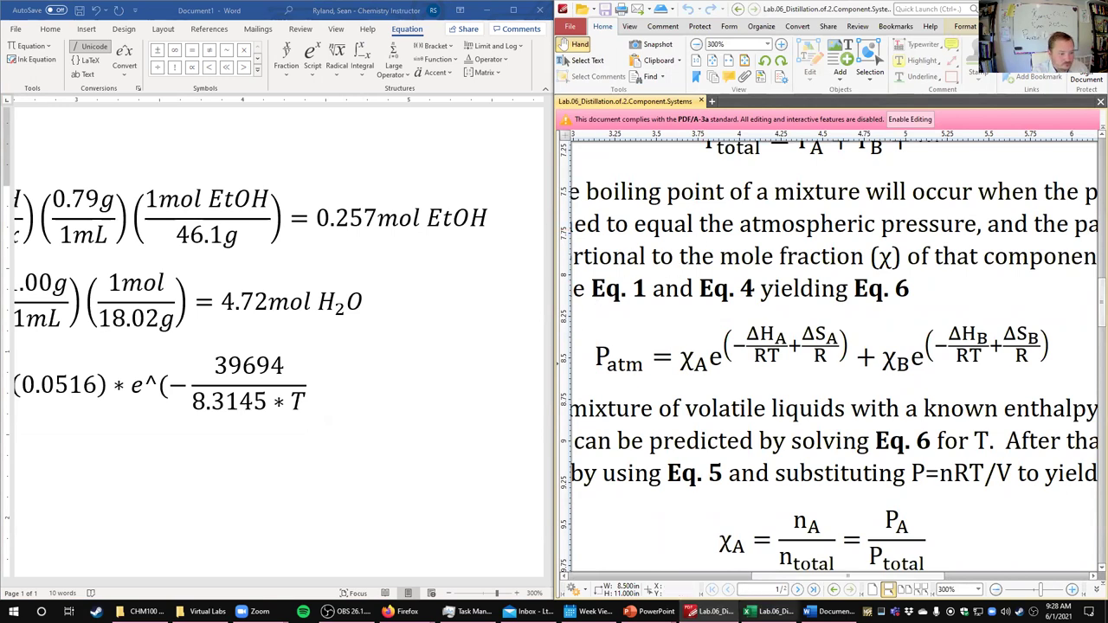
{"action": "left_click", "coordinate": [767, 611]}
{"action": "left_click", "coordinate": [332, 391]}
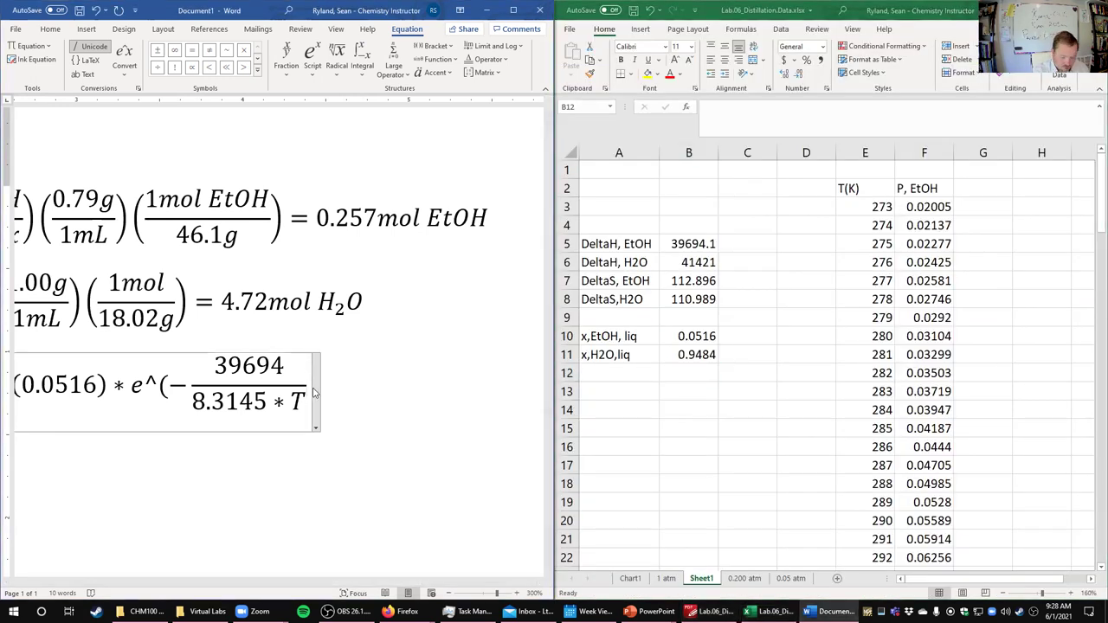
{"action": "type", "text": "+ "}
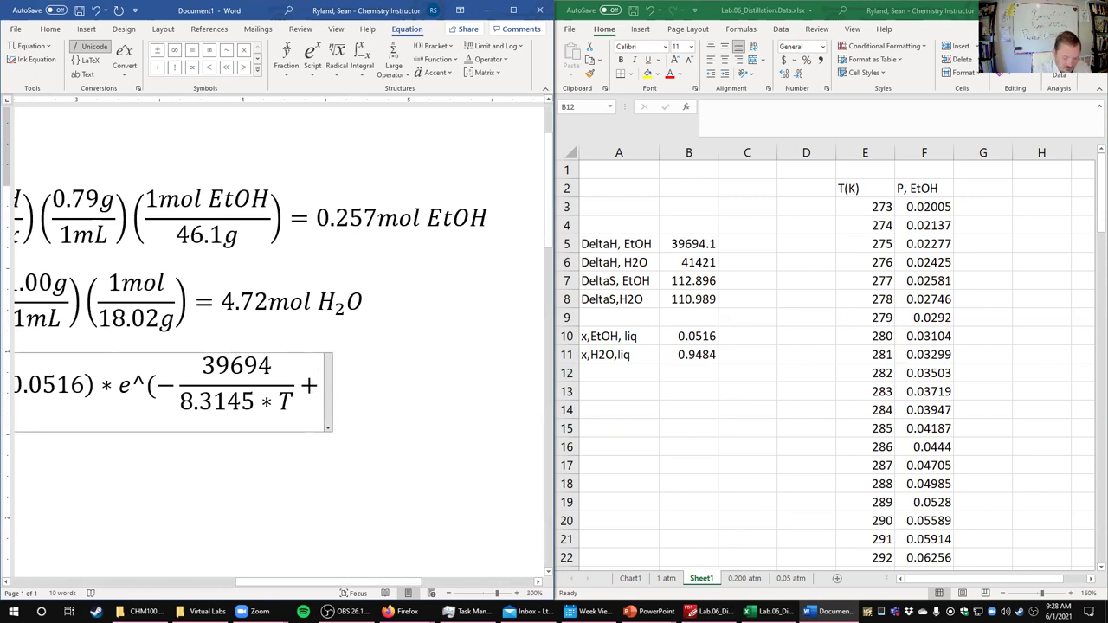
{"action": "type", "text": "112."}
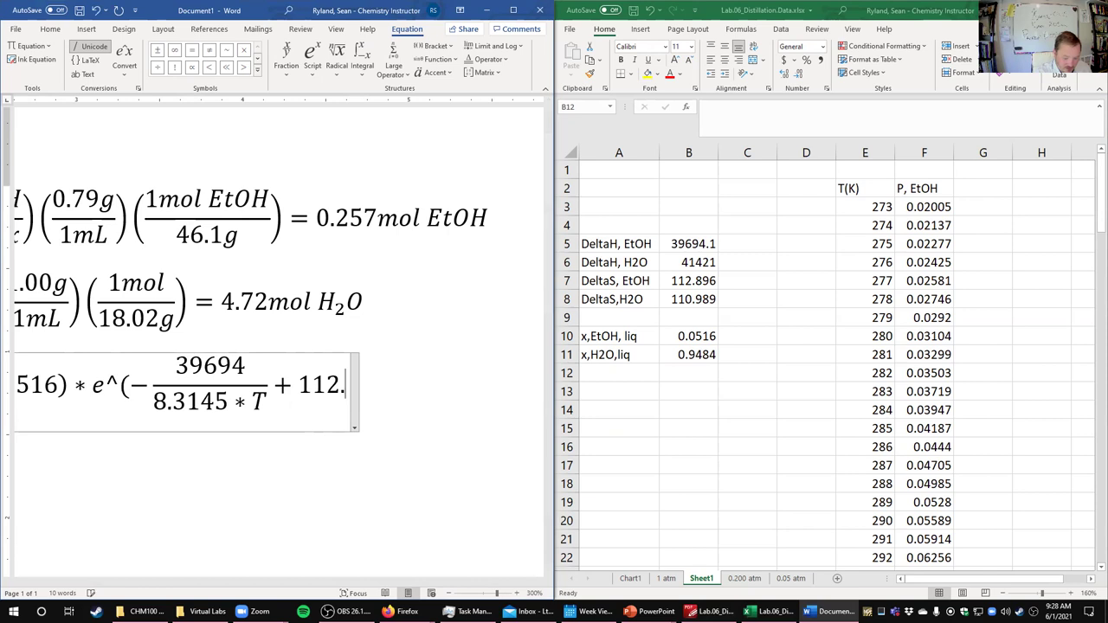
{"action": "type", "text": "9/8."}
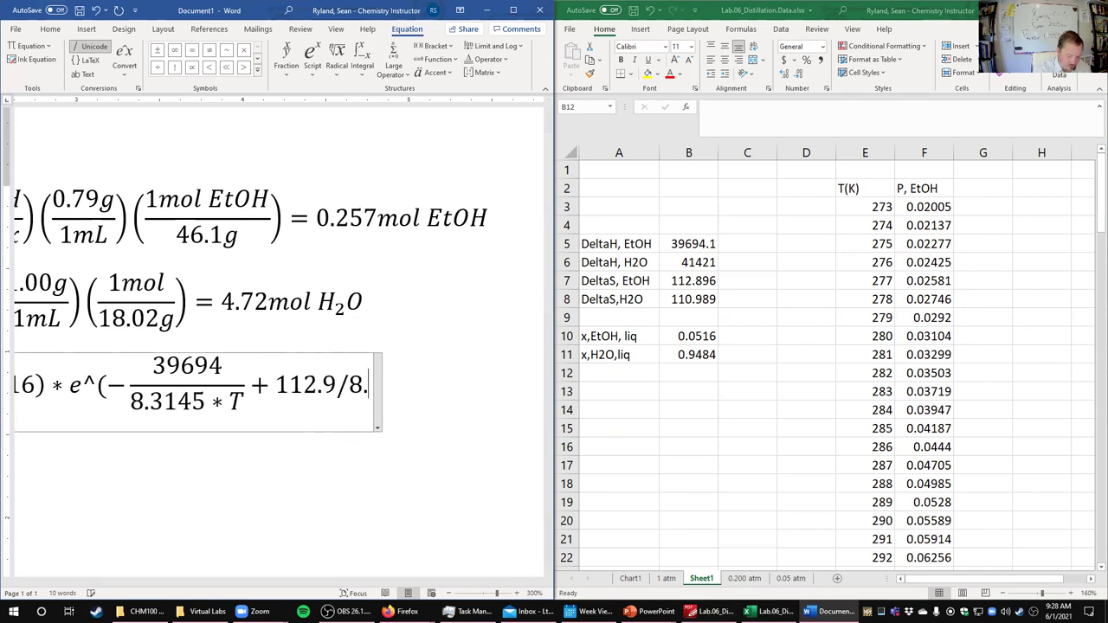
{"action": "type", "text": "3145"}
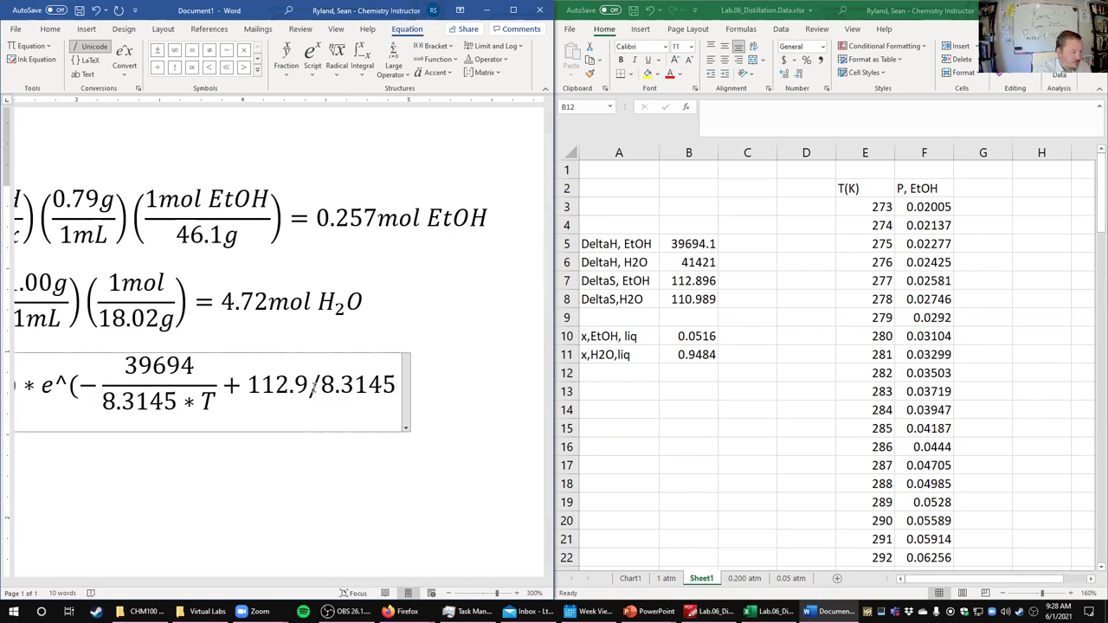
{"action": "type", "text": ")"}
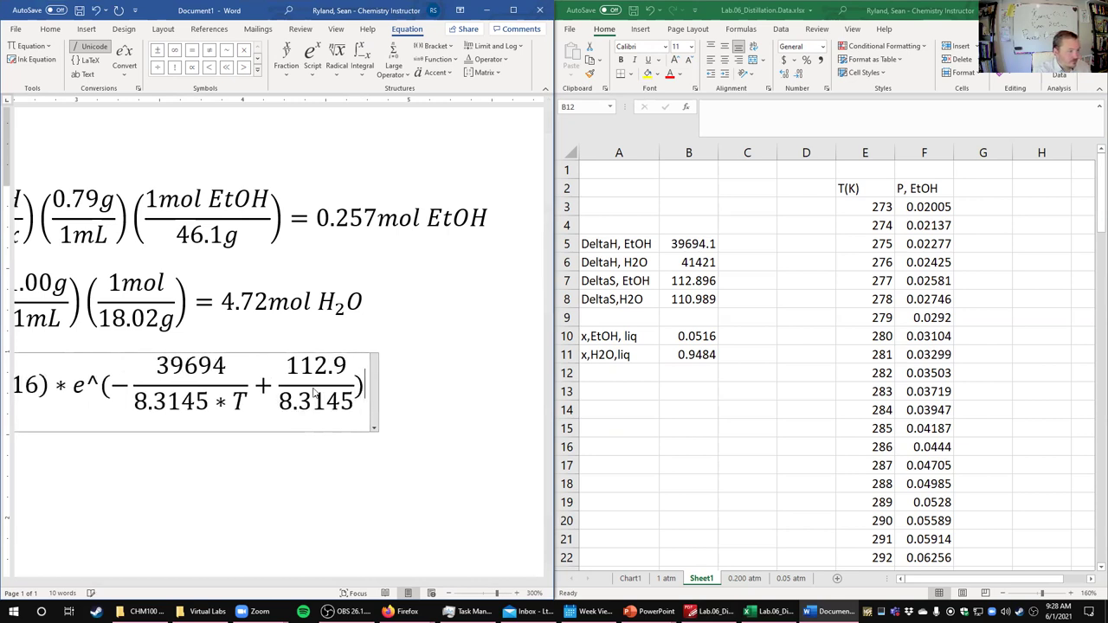
{"action": "key", "text": "space"}
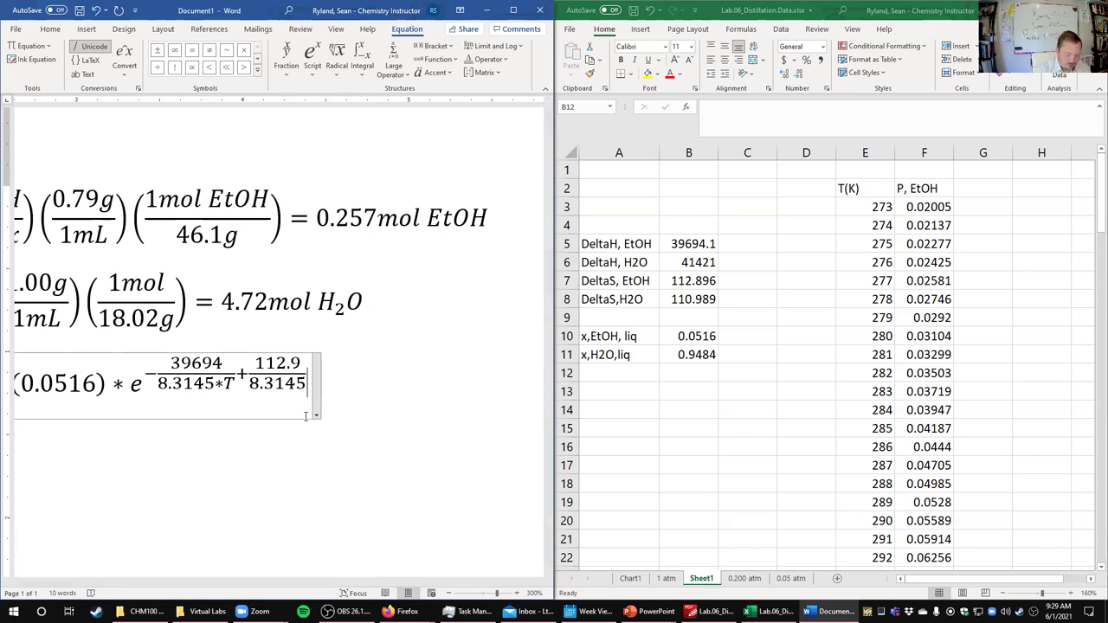
- Add the water term to the Eq. 6 substitution with + (0.9484)*e^(, leaving its exponent open
{"action": "type", "text": "+"}
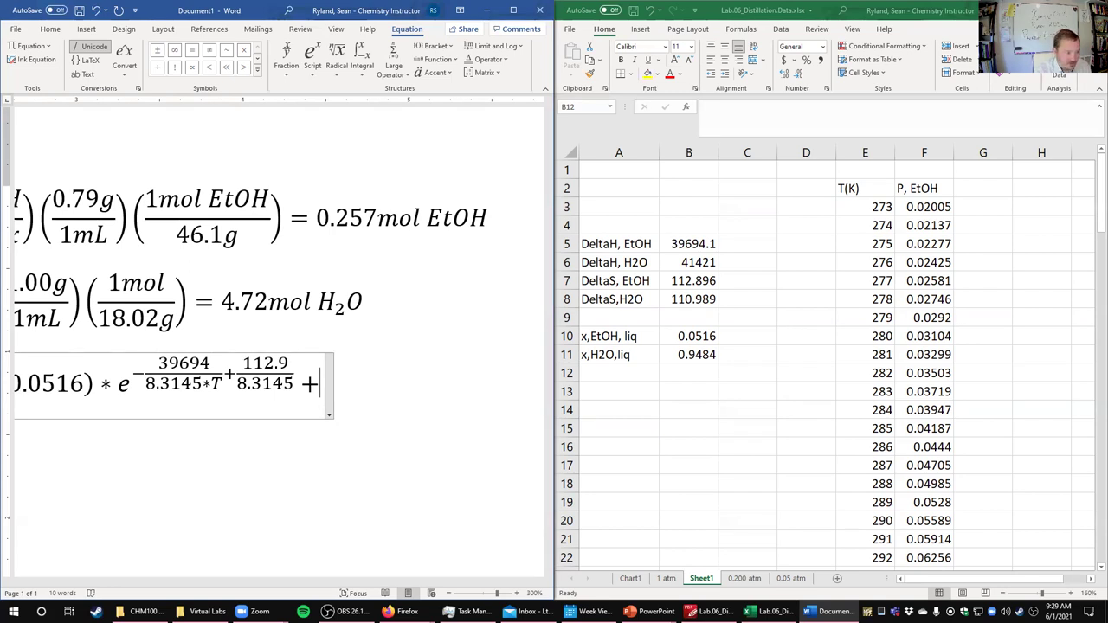
{"action": "type", "text": "("}
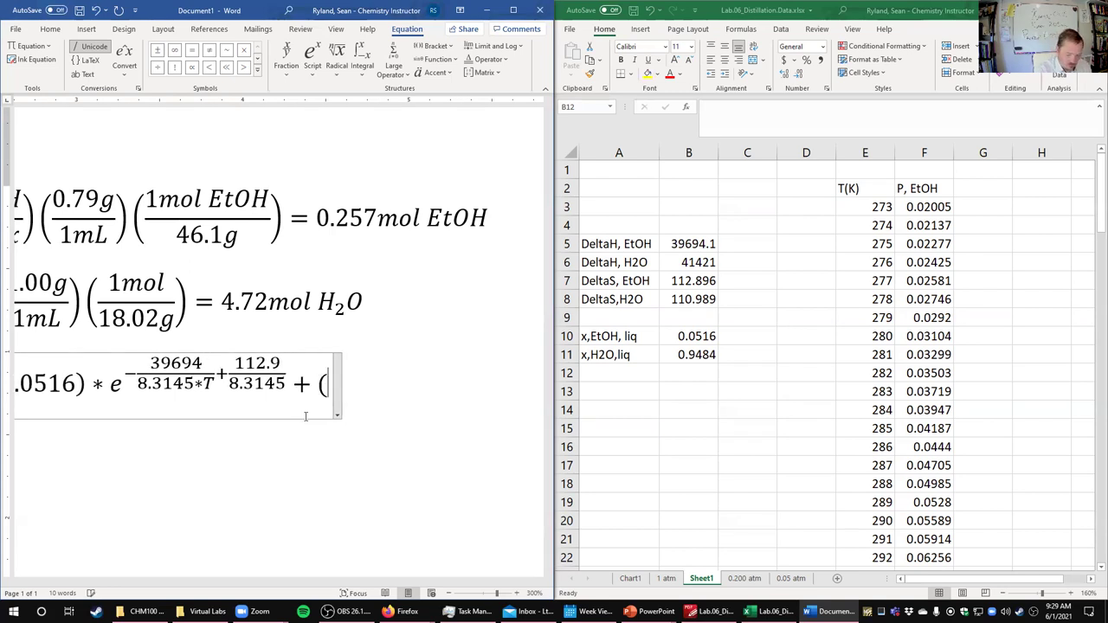
{"action": "type", "text": "0.94"}
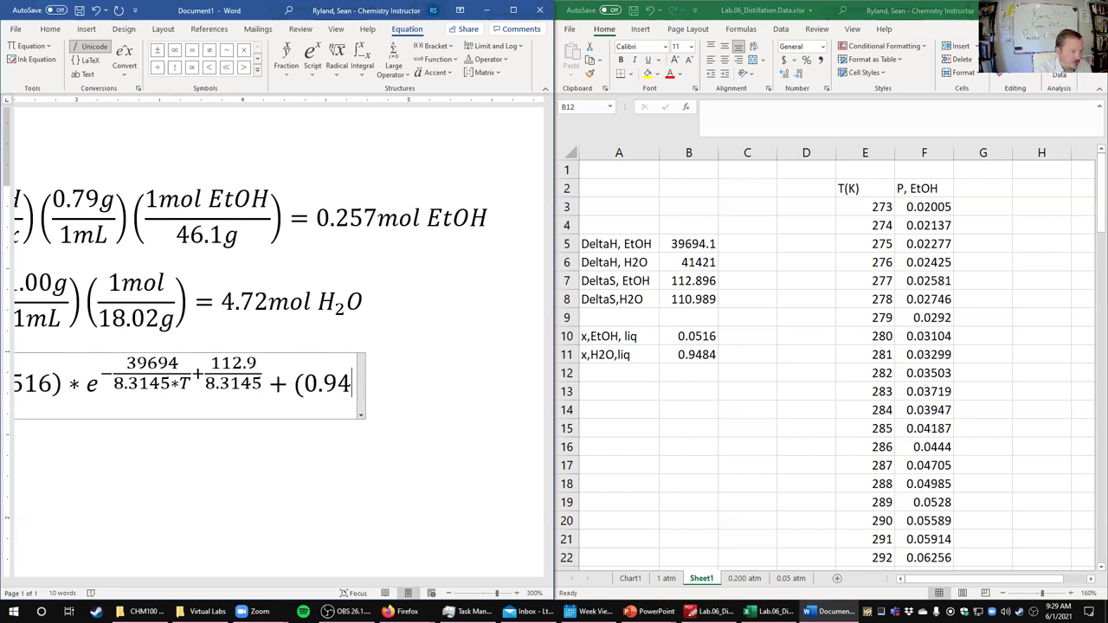
{"action": "type", "text": "84"}
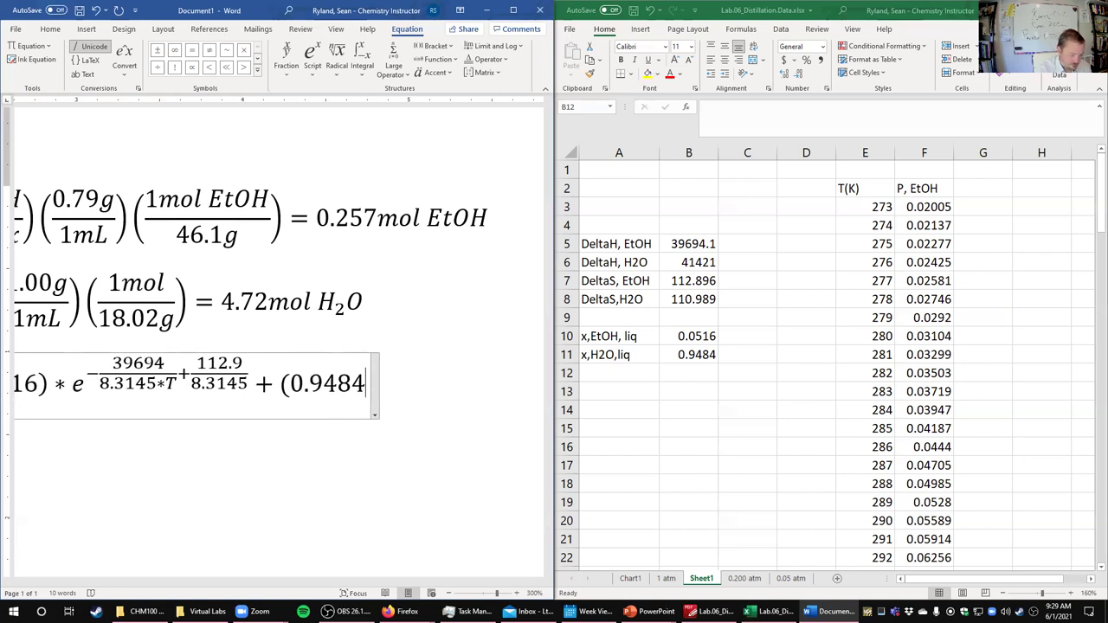
{"action": "type", "text": ")"}
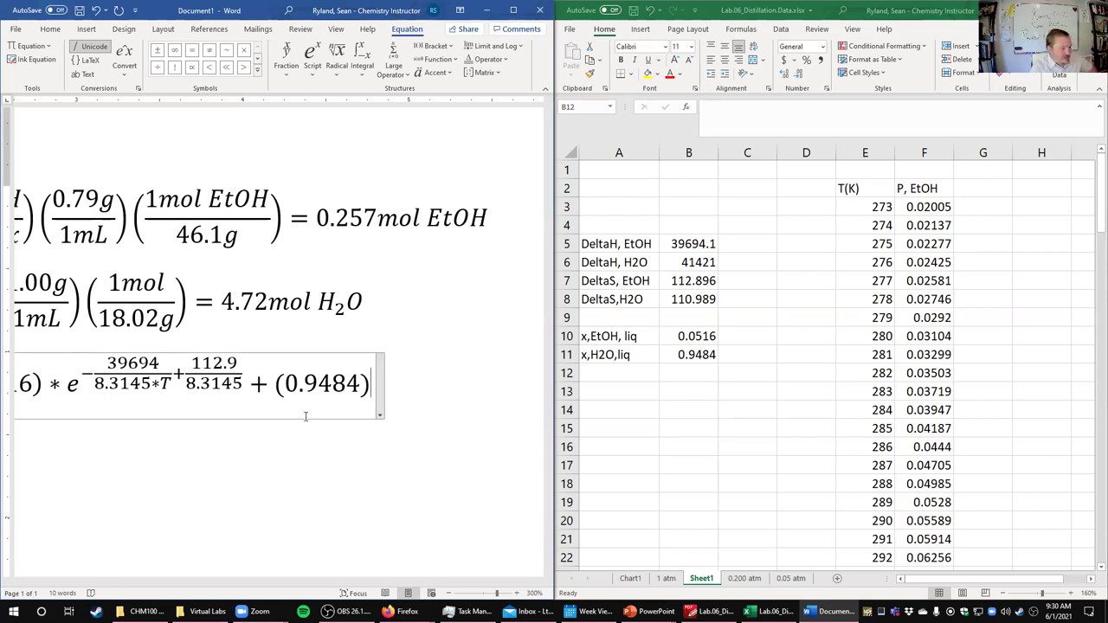
{"action": "type", "text": "*"}
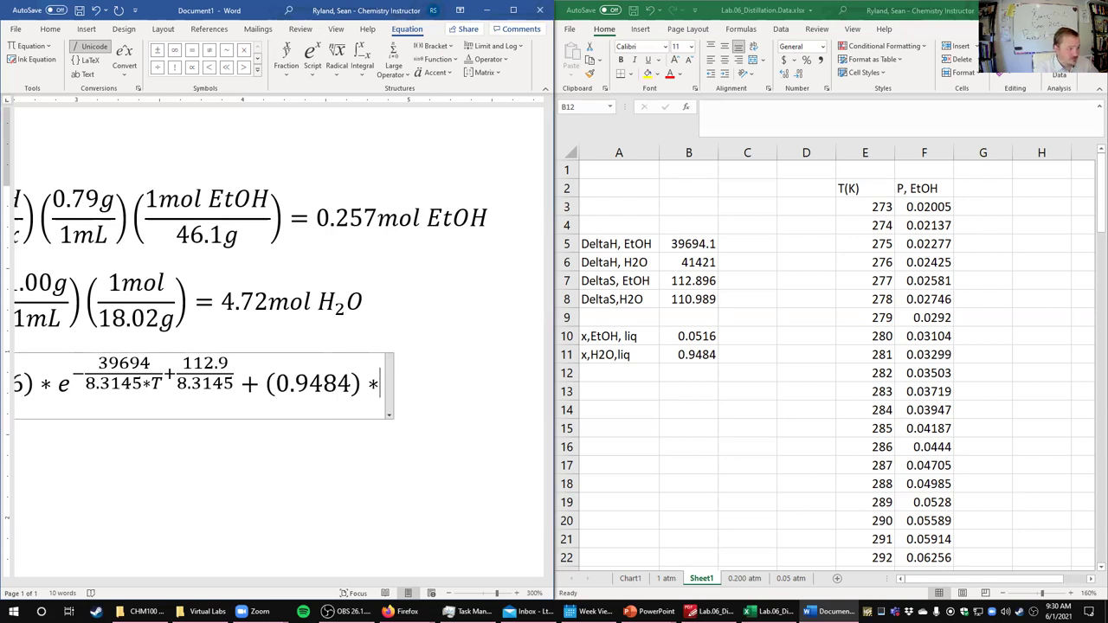
{"action": "type", "text": "e^"}
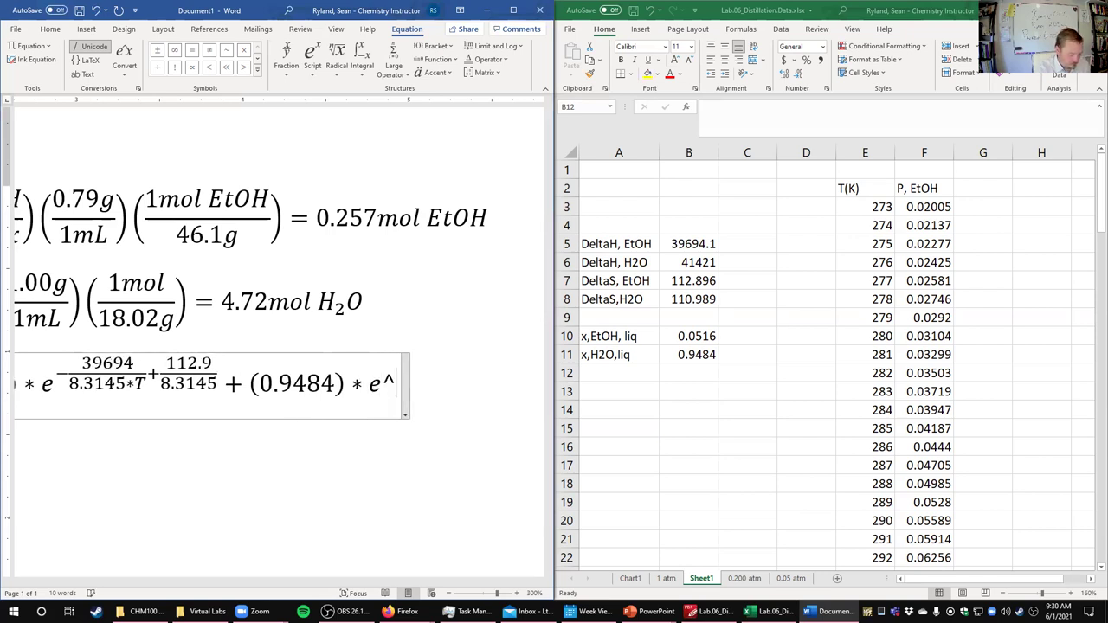
{"action": "type", "text": "("}
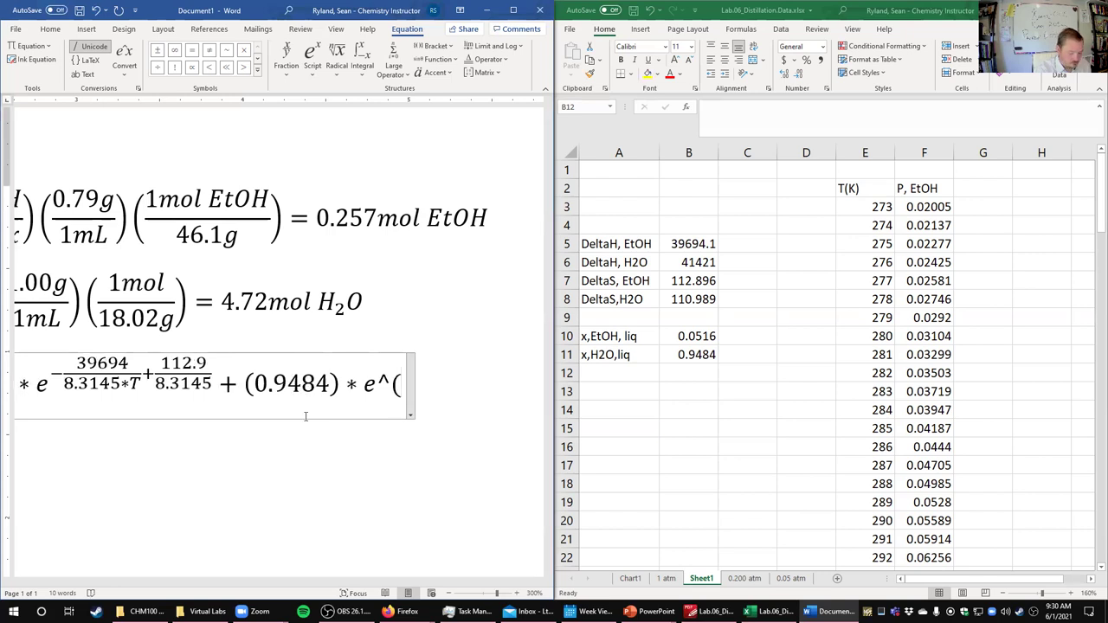
- Enter the water enthalpy part of the exponent as -41421/(8.3145*T), built up as a fraction
{"action": "type", "text": "-"}
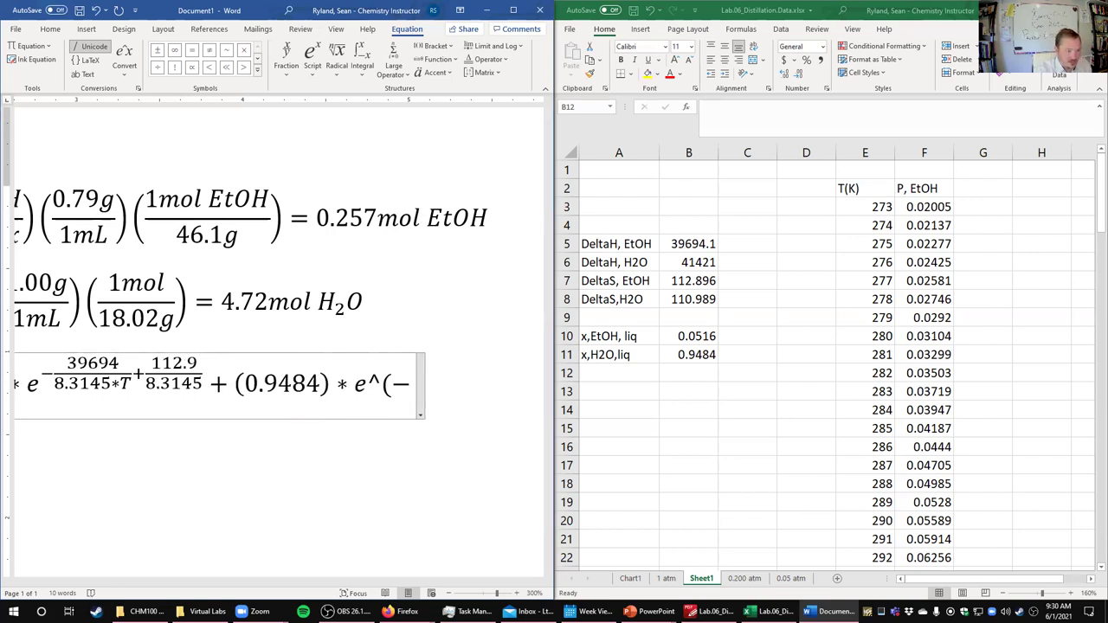
{"action": "type", "text": "41"}
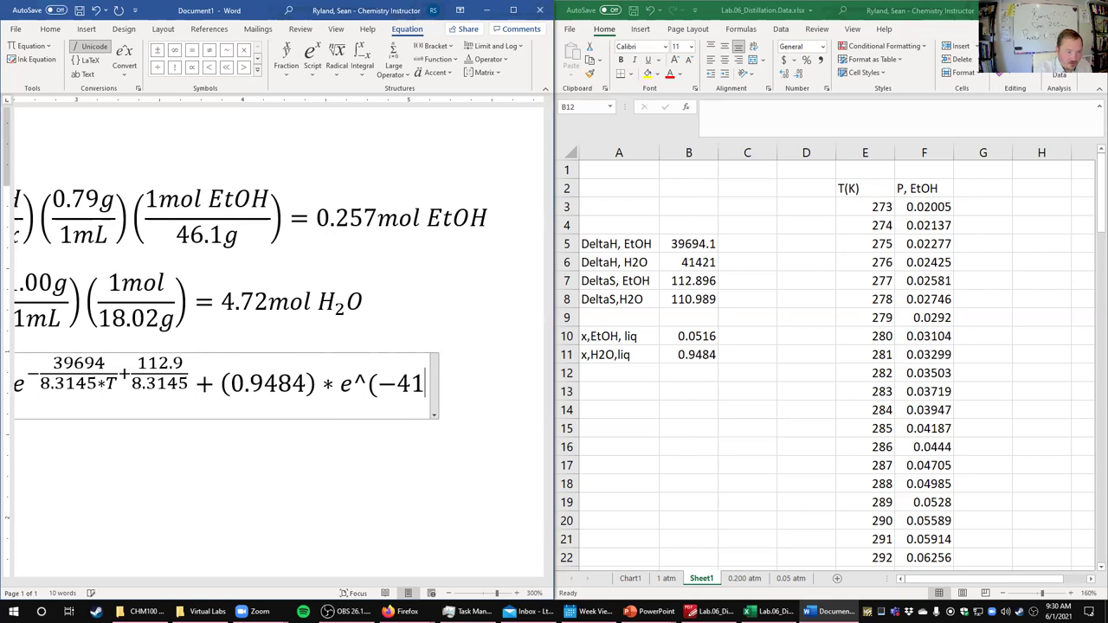
{"action": "type", "text": "421"}
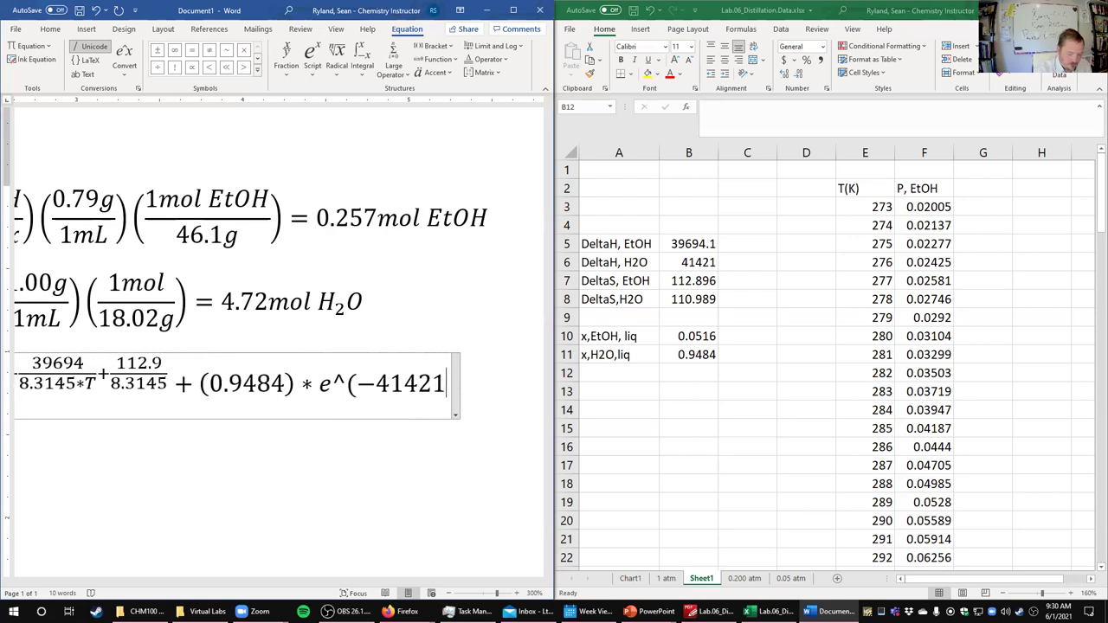
{"action": "type", "text": "/"}
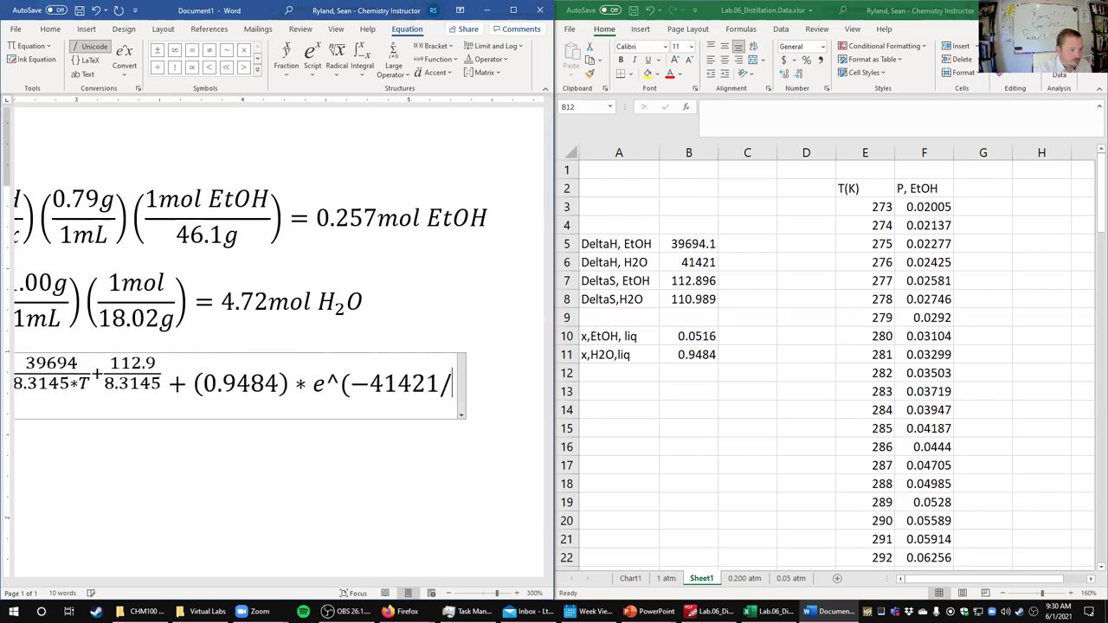
{"action": "type", "text": "(8"}
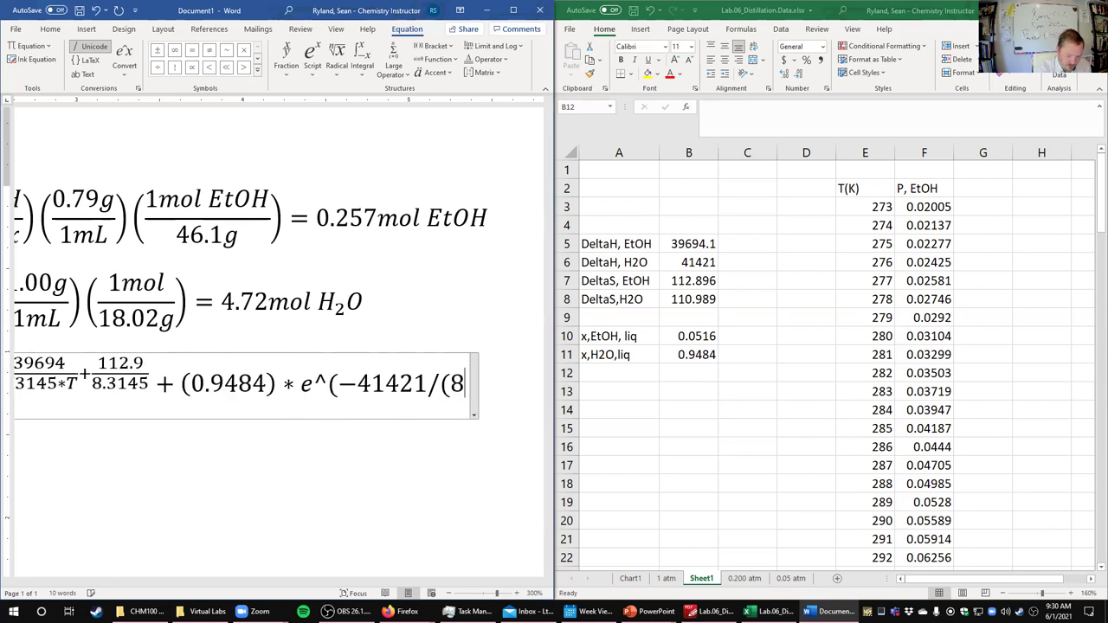
{"action": "type", "text": ".3145"}
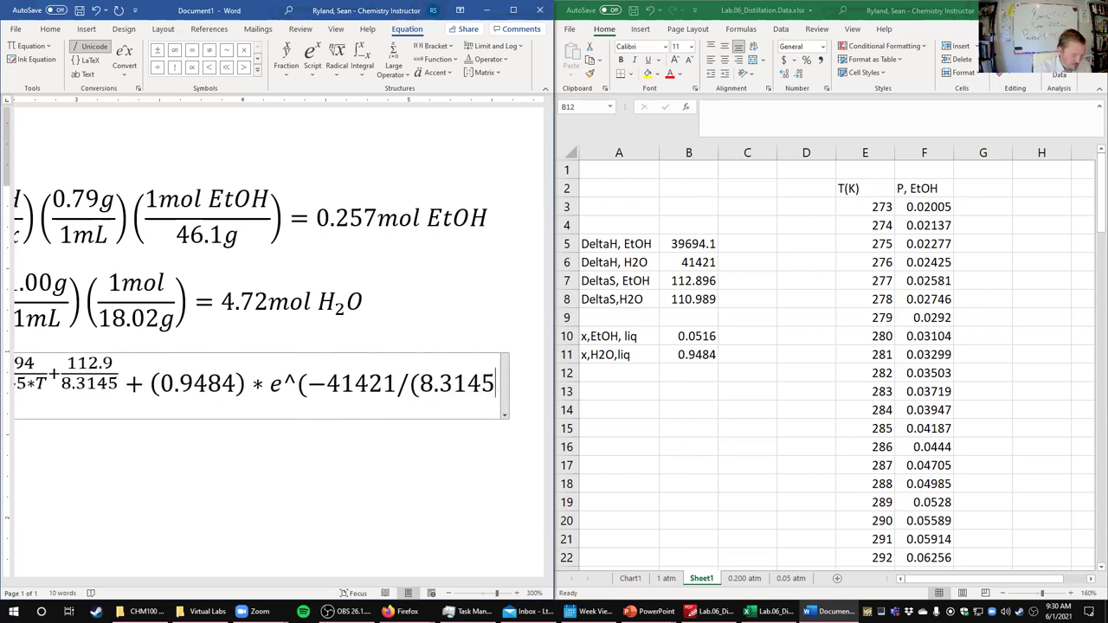
{"action": "type", "text": "*T) "}
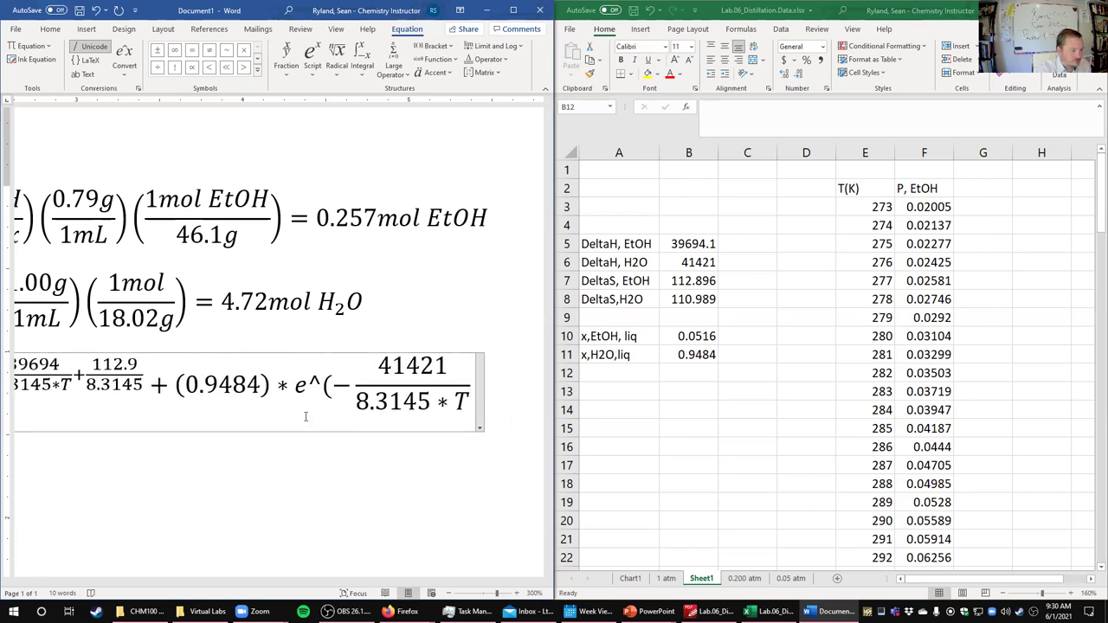
- Complete the water exponent with + 110.9/8.3145 and fit the whole equation in view at 210% zoom
{"action": "type", "text": "+"}
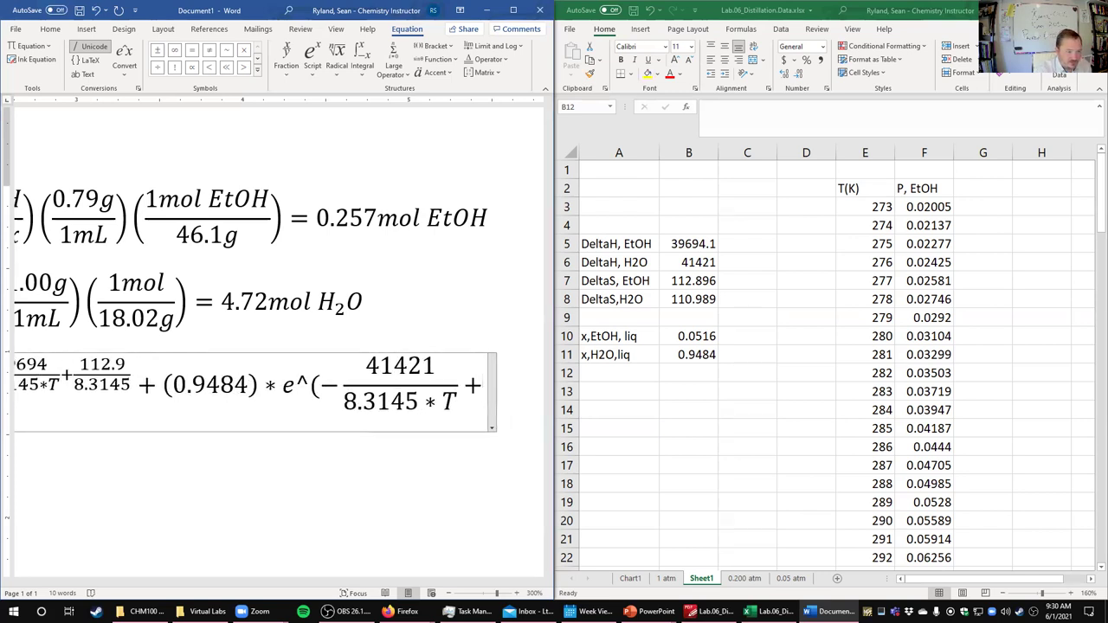
{"action": "type", "text": "11"}
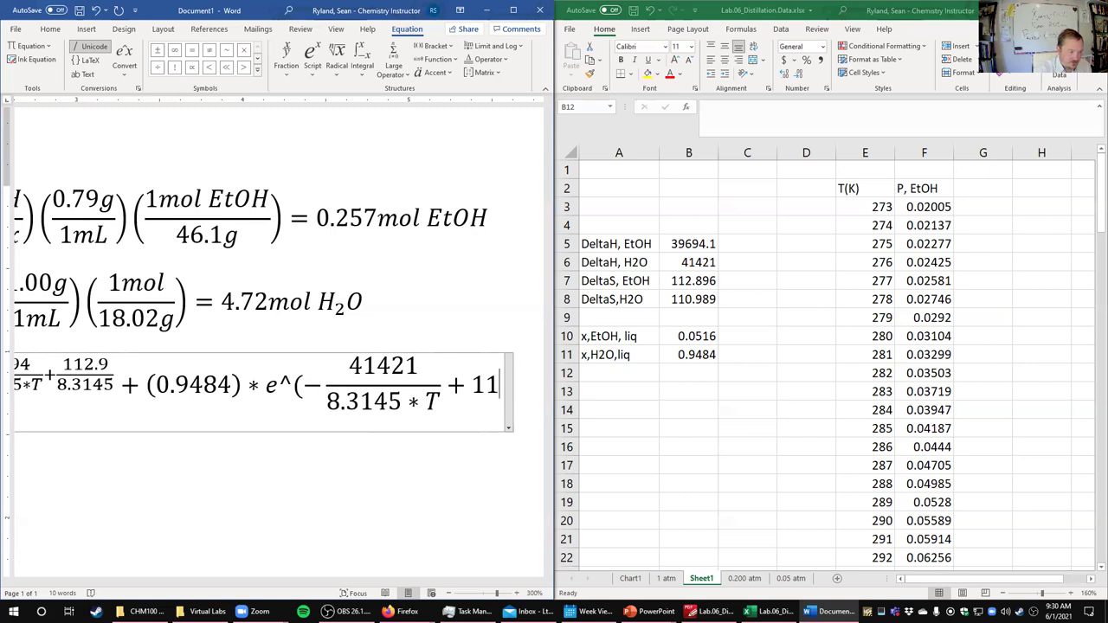
{"action": "type", "text": "0"}
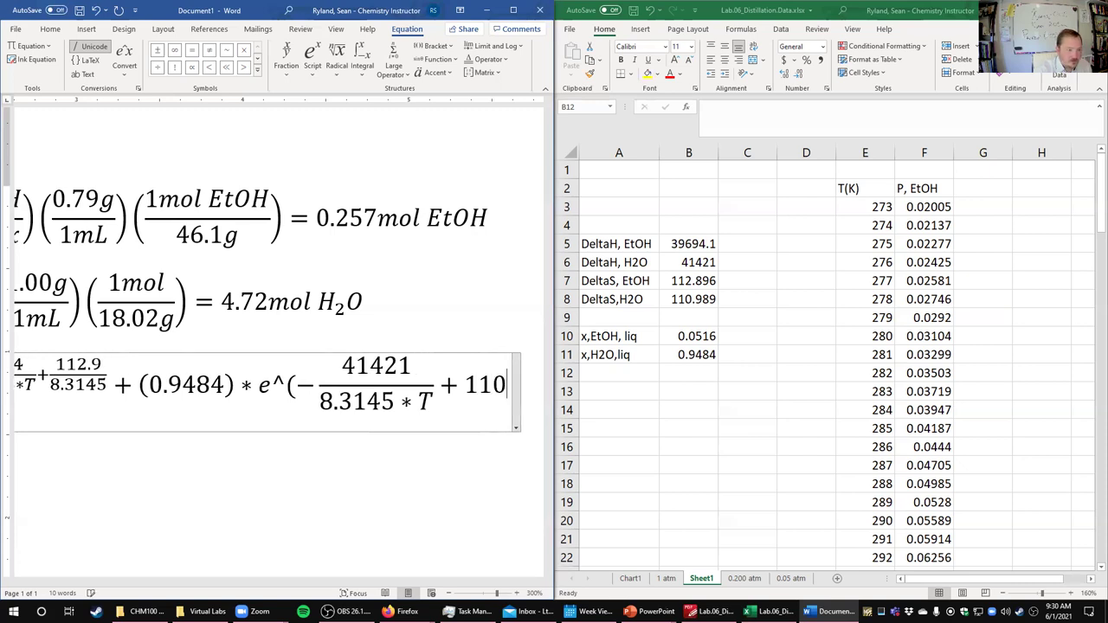
{"action": "type", "text": ".9"}
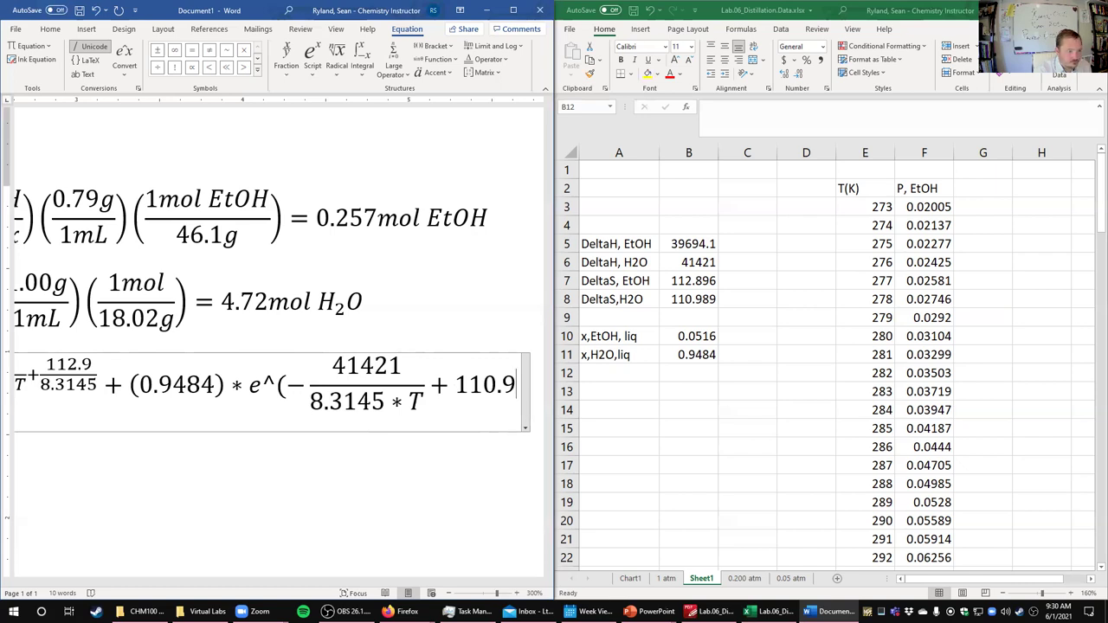
{"action": "type", "text": "/8"}
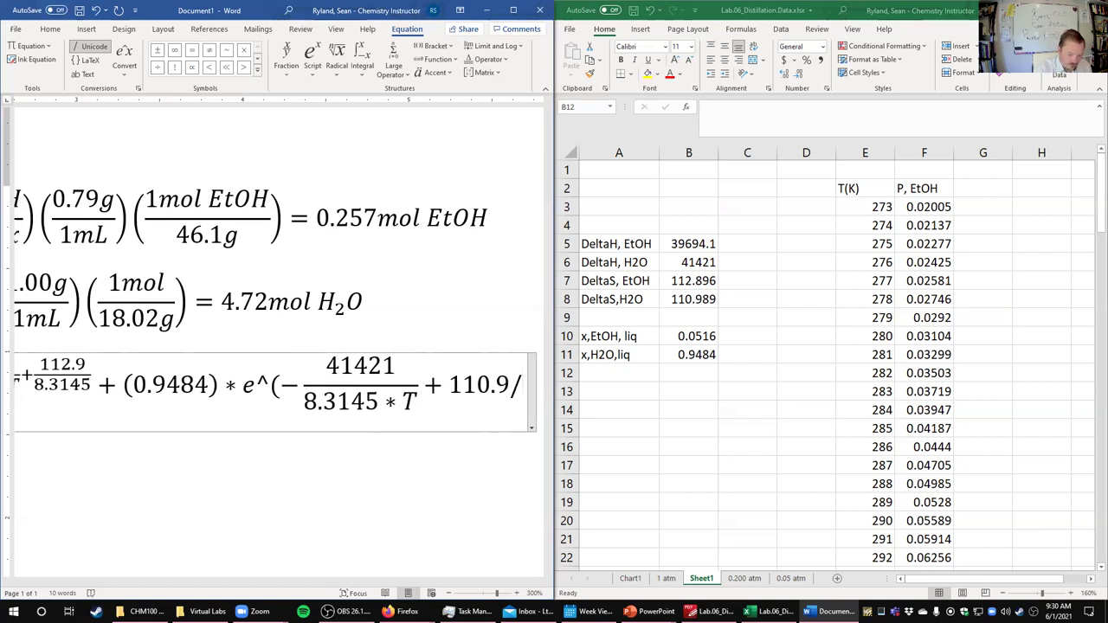
{"action": "type", "text": ".3145"}
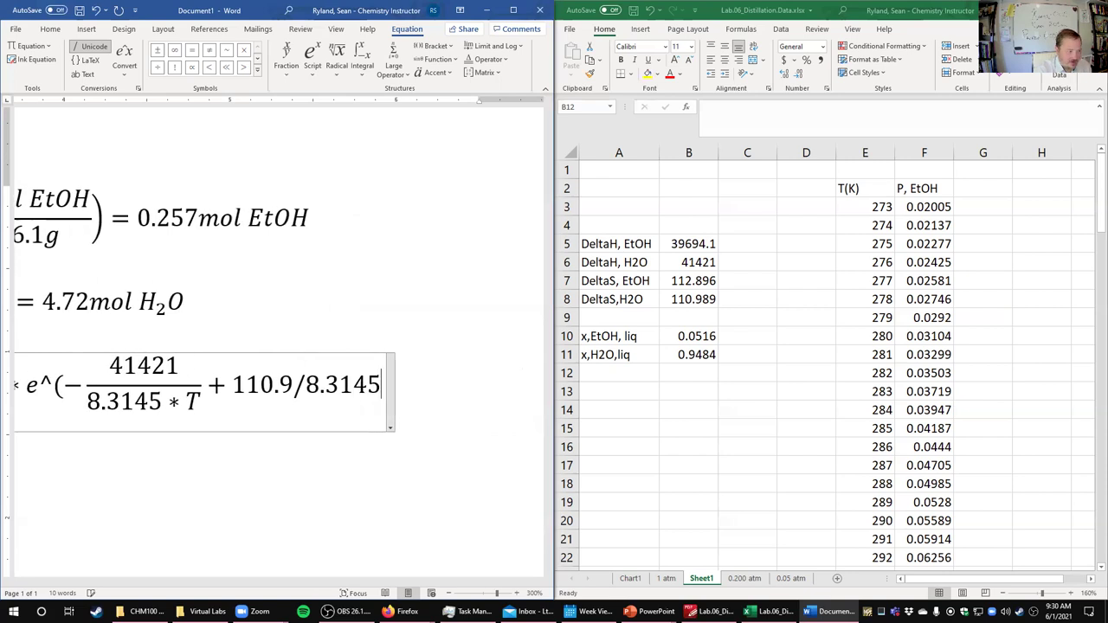
{"action": "key", "text": "space"}
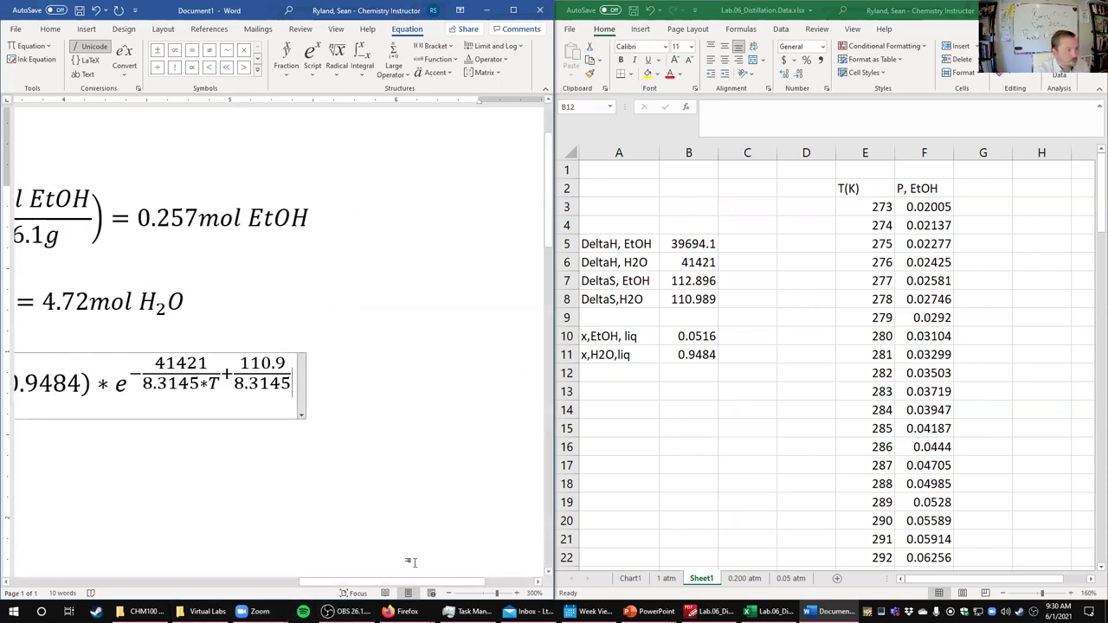
{"action": "left_click_drag", "start_coordinate": [427, 582], "coordinate": [351, 582]}
{"action": "scroll", "coordinate": [310, 497], "scroll_direction": "down", "scroll_amount": 2}
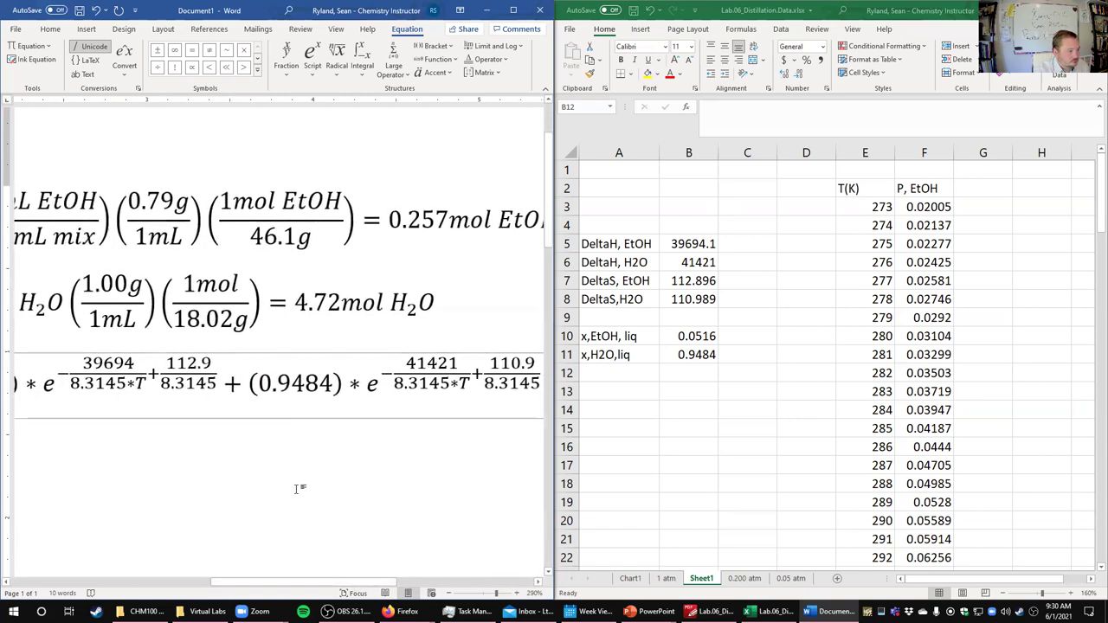
{"action": "scroll", "coordinate": [296, 489], "scroll_direction": "down", "scroll_amount": 7}
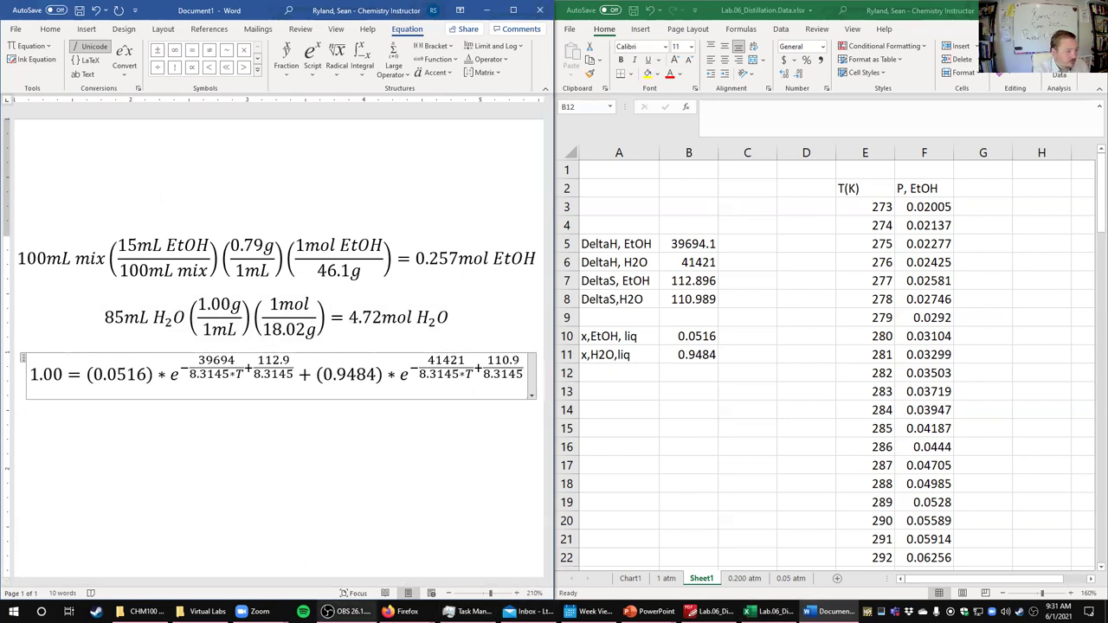
- Close the unneeded Firefox search window and place the Symbolab solver page beside the Word document
{"action": "mouse_move", "coordinate": [398, 612]}
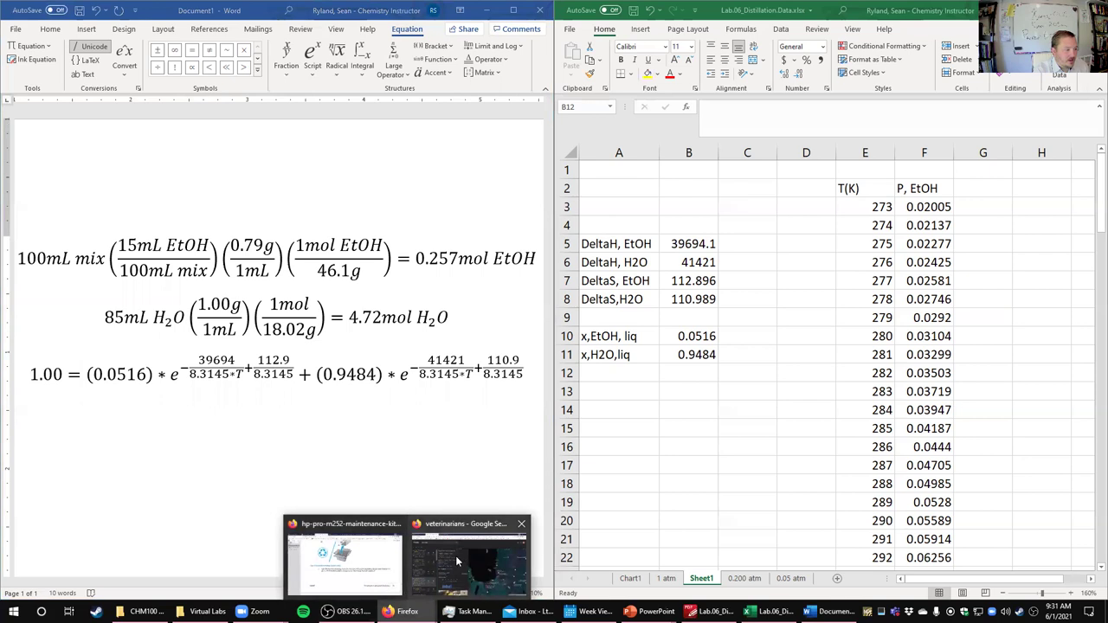
{"action": "left_click", "coordinate": [520, 525]}
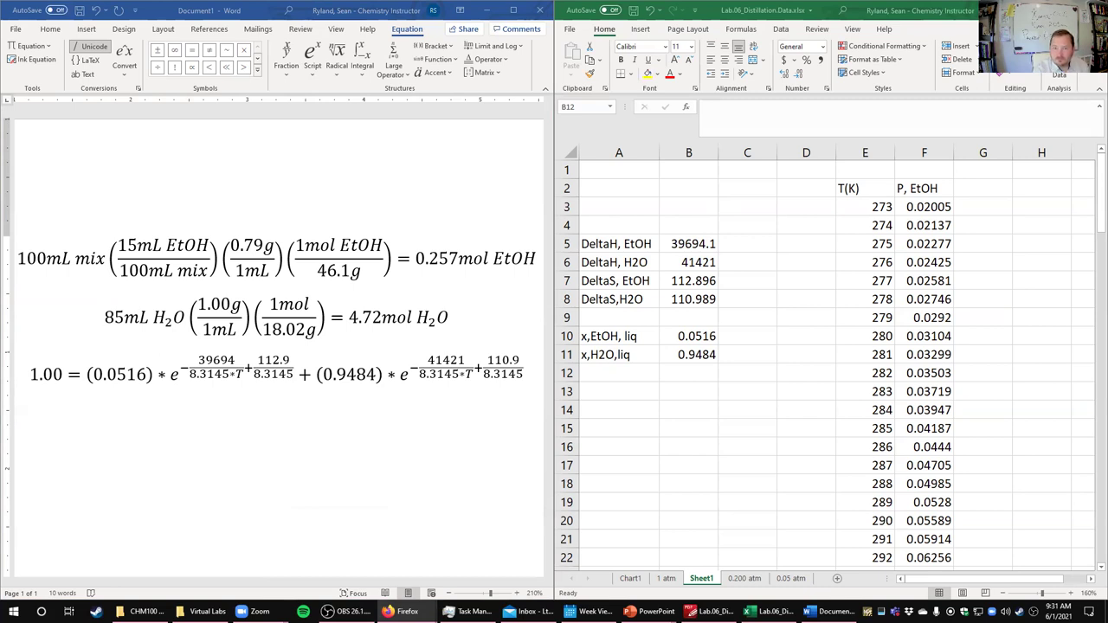
{"action": "key", "text": "alt+Tab"}
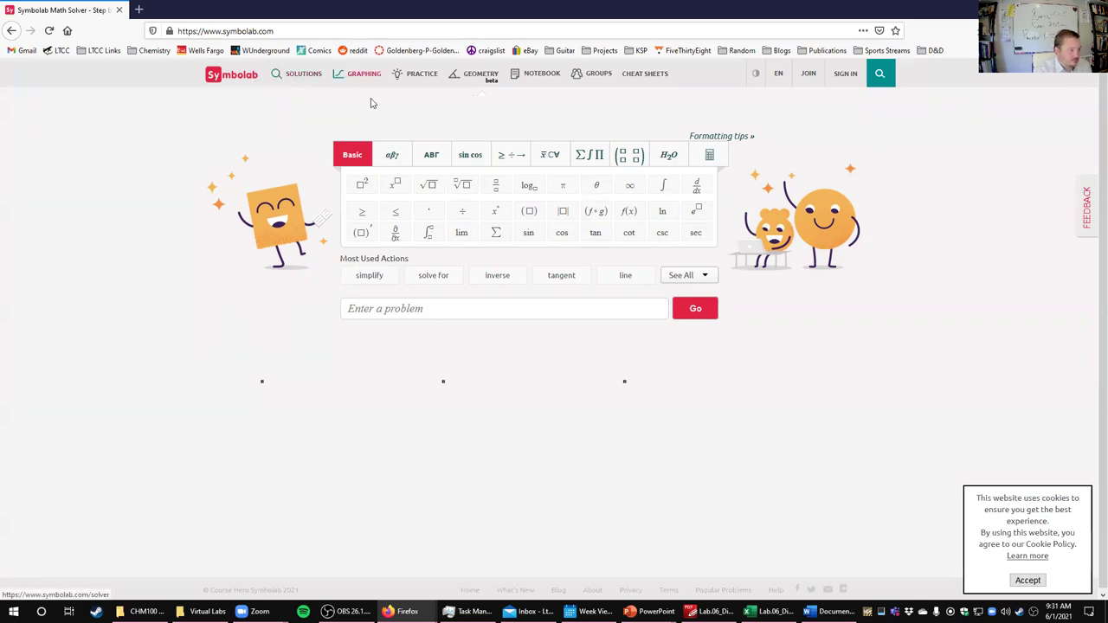
{"action": "key", "text": "super+Right"}
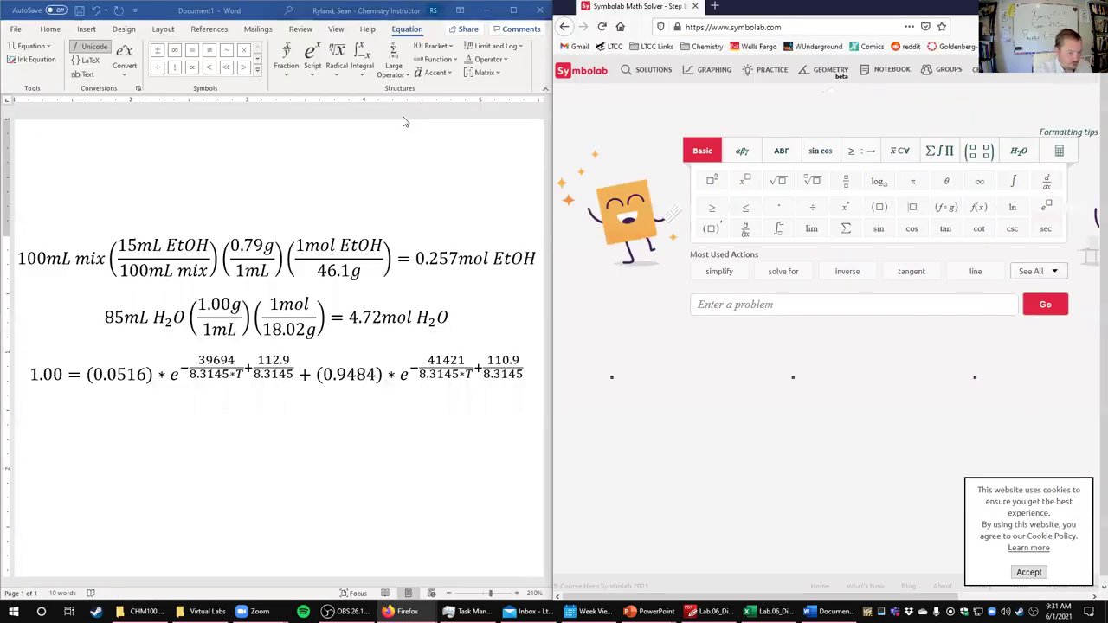
- Begin the equation in the Symbolab problem field with 1=0.0516*exp( and accept the site's cookie notice
{"action": "left_click", "coordinate": [762, 312]}
{"action": "type", "text": "1"}
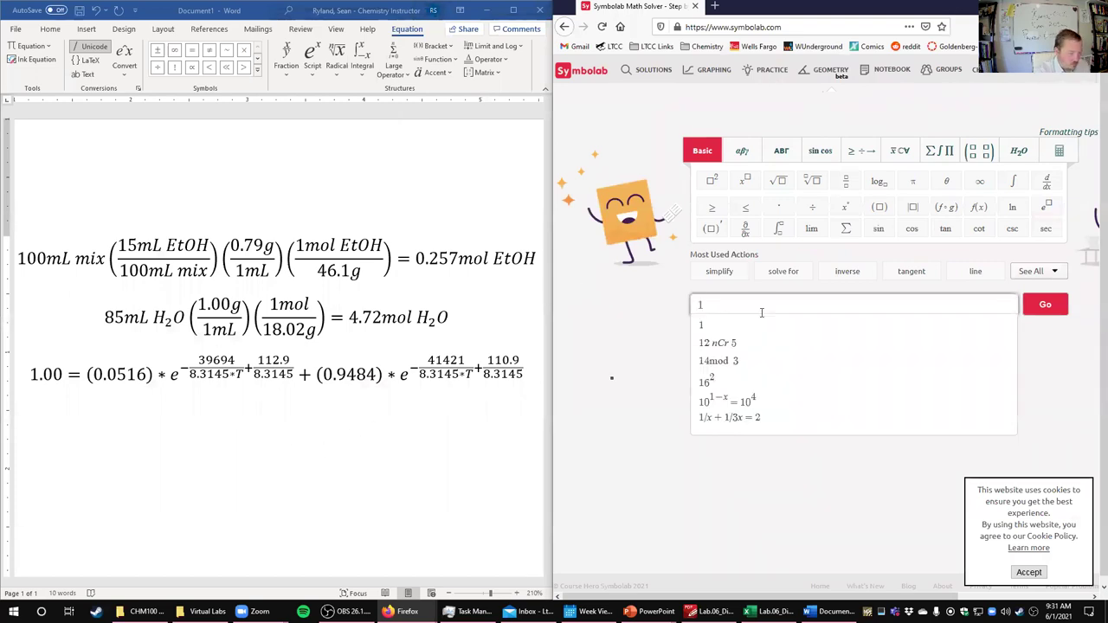
{"action": "type", "text": "=0."}
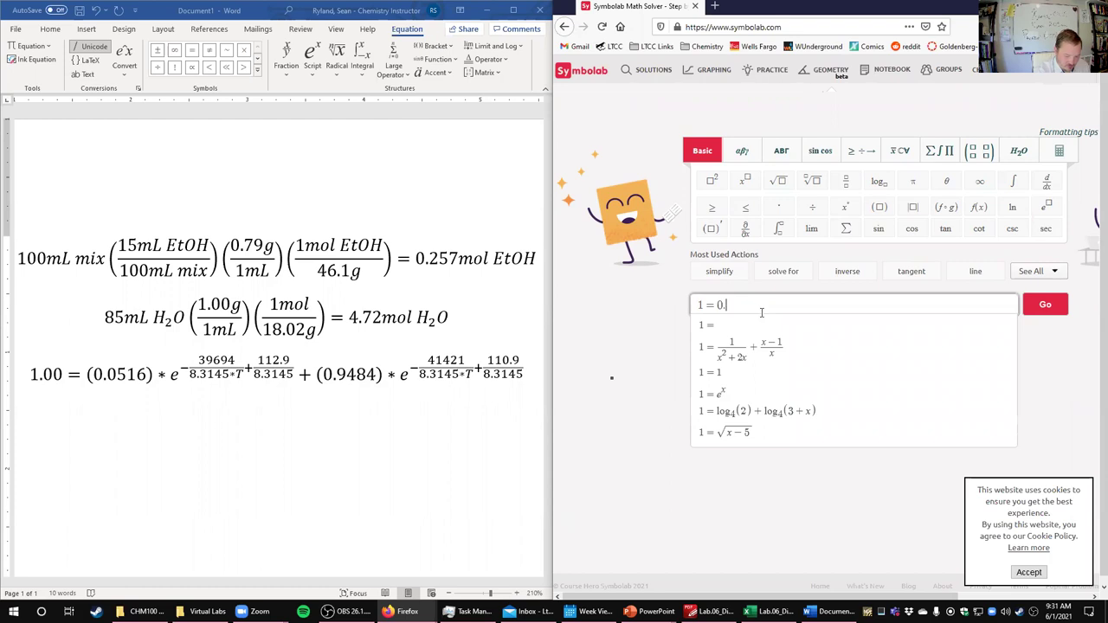
{"action": "type", "text": "0516"}
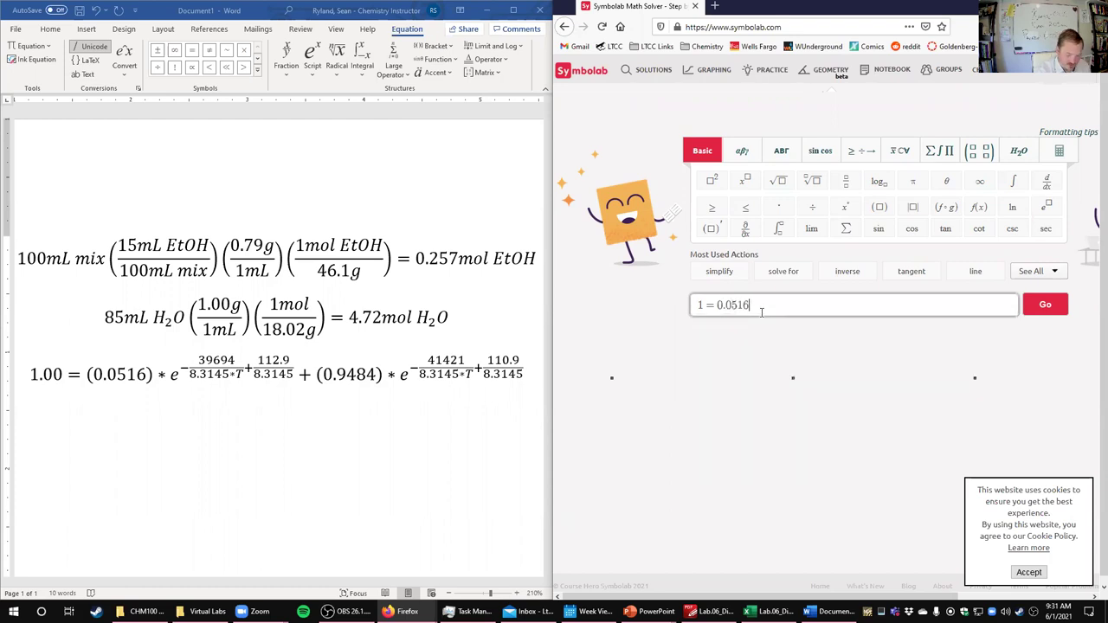
{"action": "type", "text": "*exp("}
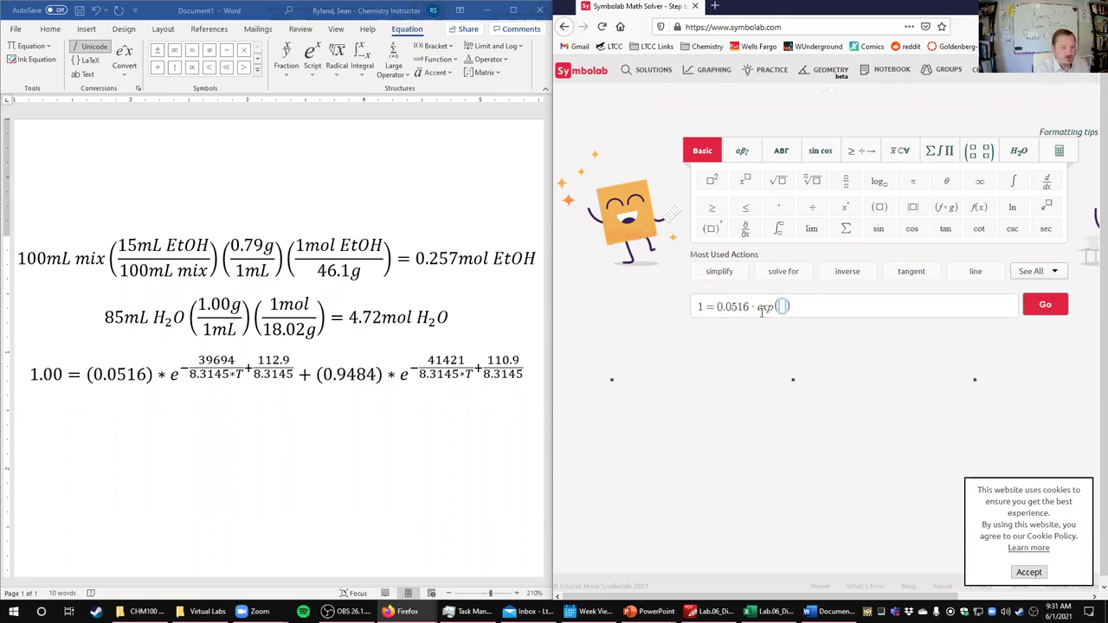
{"action": "left_click", "coordinate": [1028, 572]}
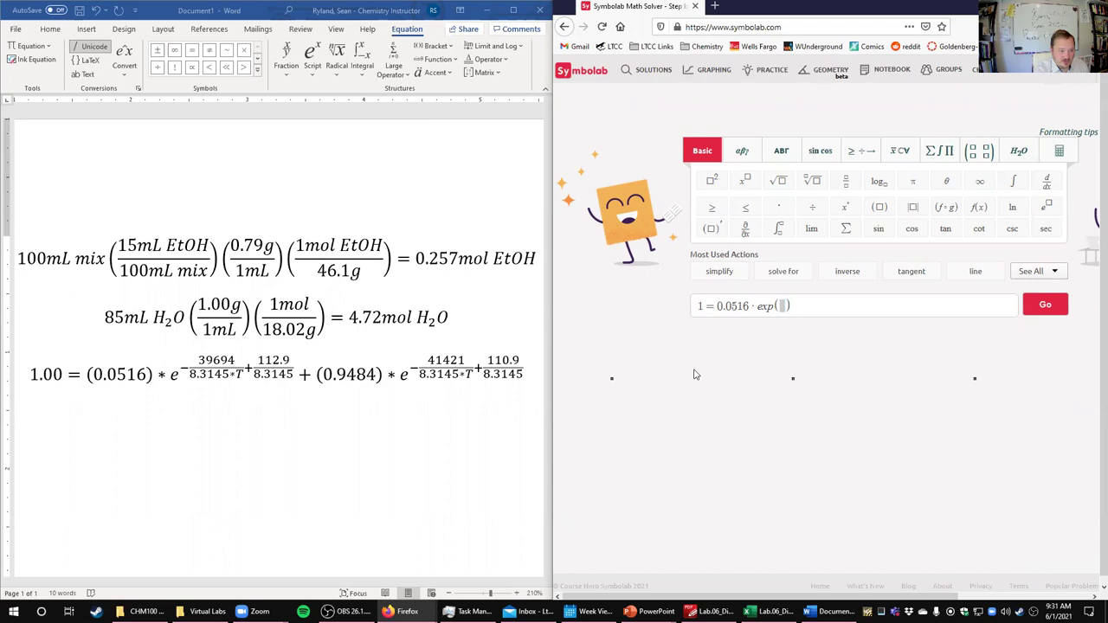
- Enter the ethanol enthalpy part -39694/(8.3145*T) inside the exp parentheses
{"action": "left_click", "coordinate": [782, 307]}
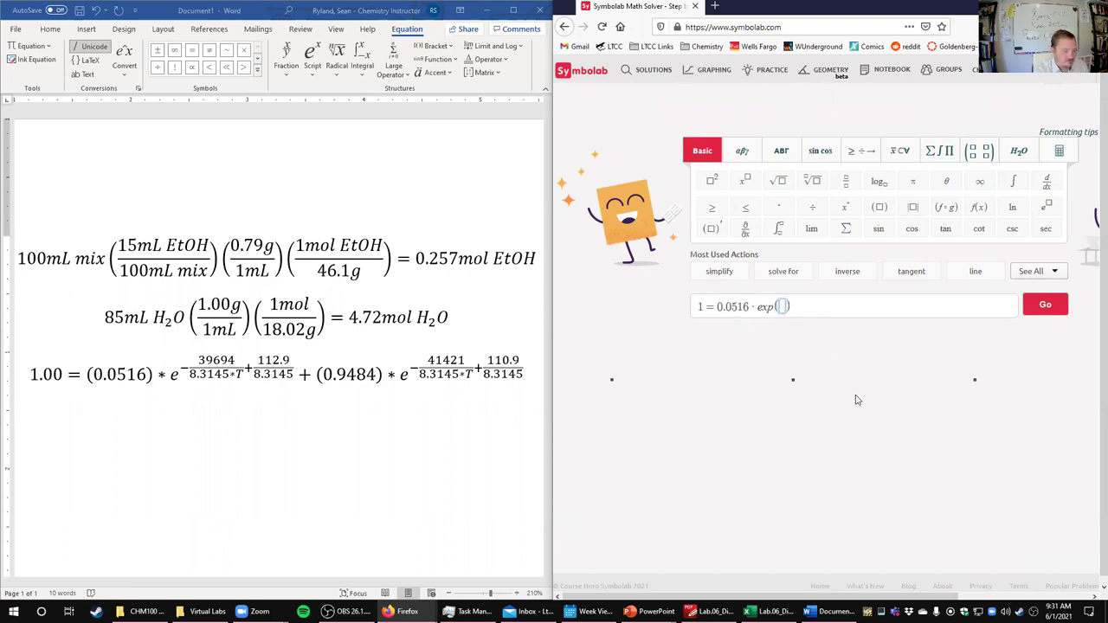
{"action": "type", "text": "-39"}
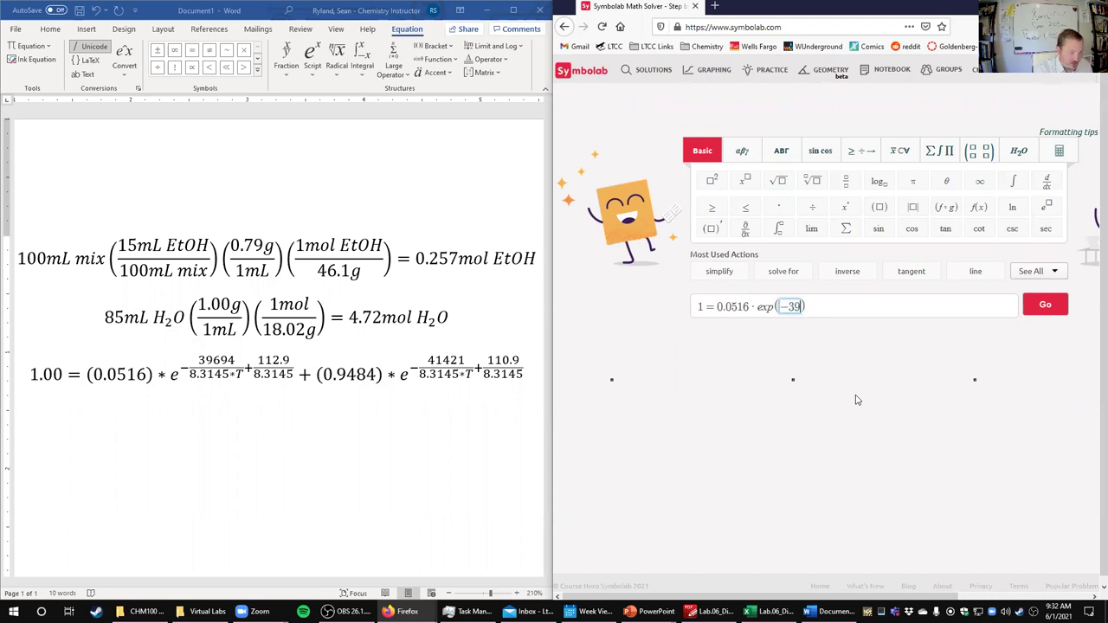
{"action": "type", "text": "694"}
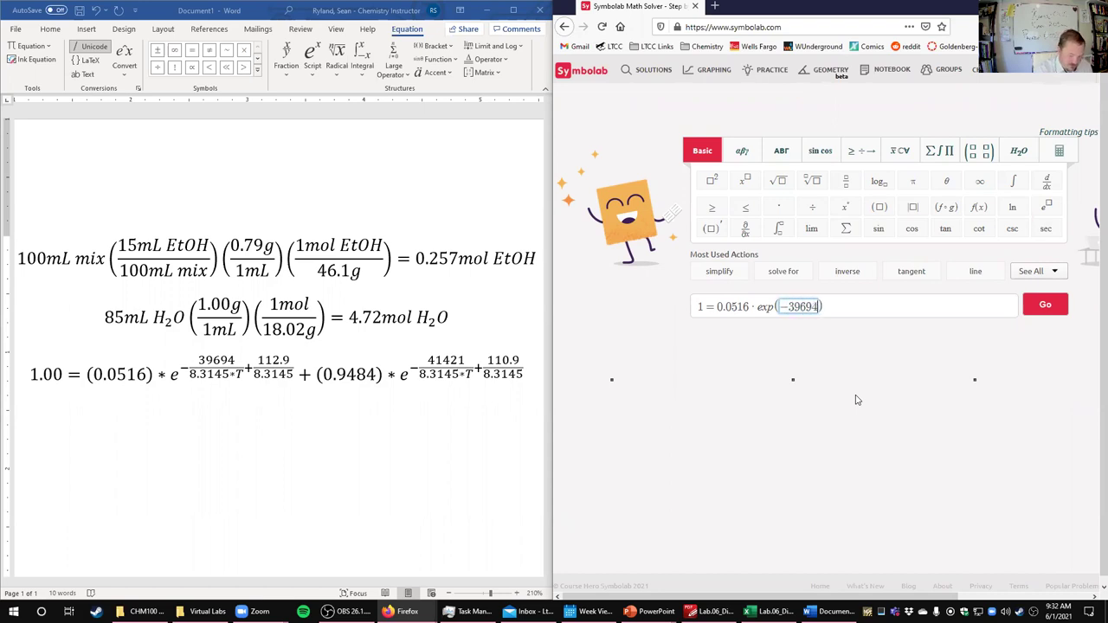
{"action": "type", "text": "/("}
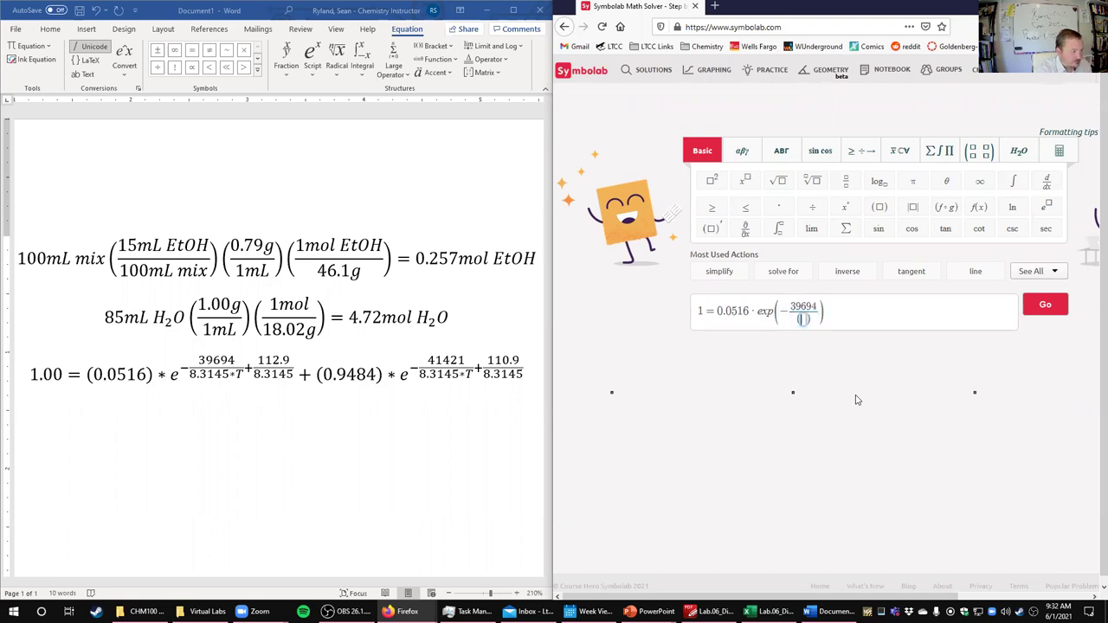
{"action": "type", "text": "8.314"}
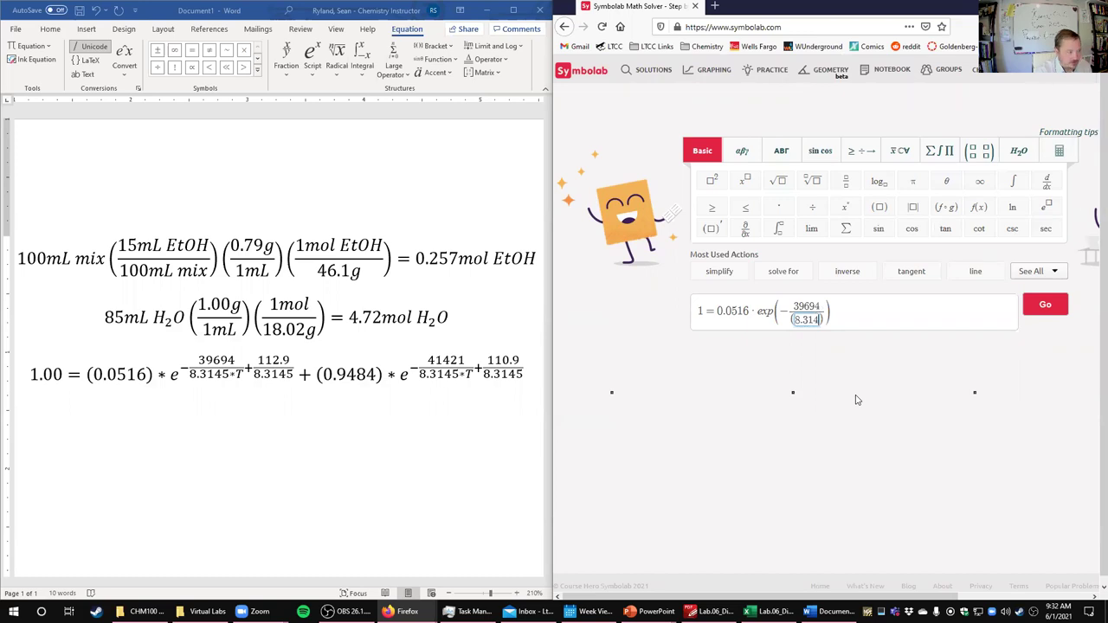
{"action": "type", "text": "5"}
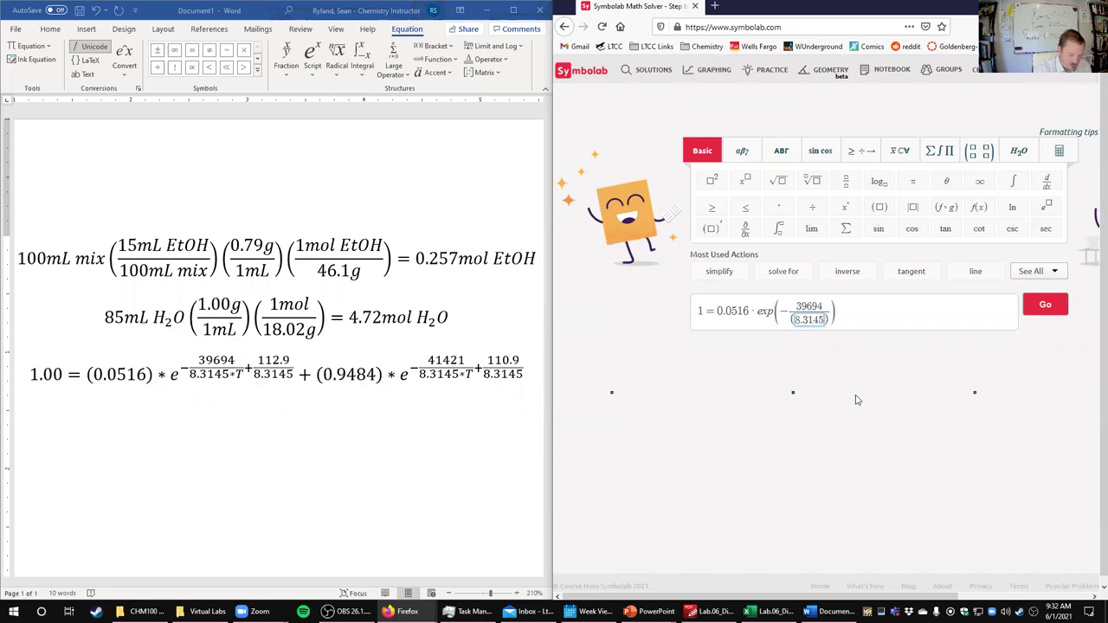
{"action": "type", "text": "*T"}
{"action": "type", "text": ")"}
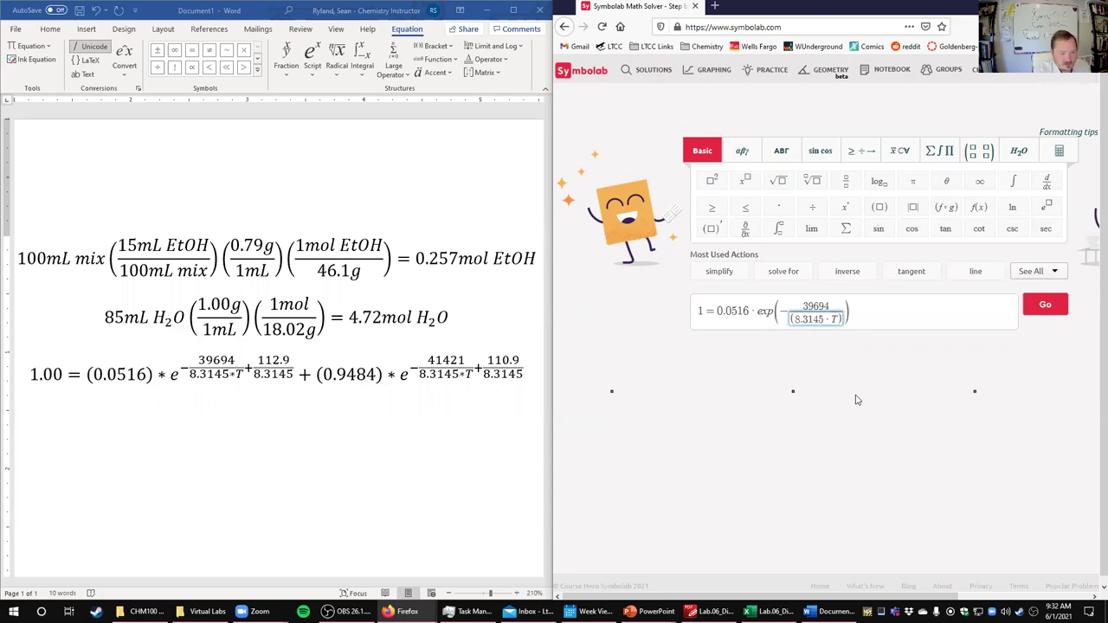
- Complete the ethanol exponent with + 112.9/8.3145 as a separate fraction and leave the exp parentheses
{"action": "key", "text": "Right"}
{"action": "type", "text": "+ "}
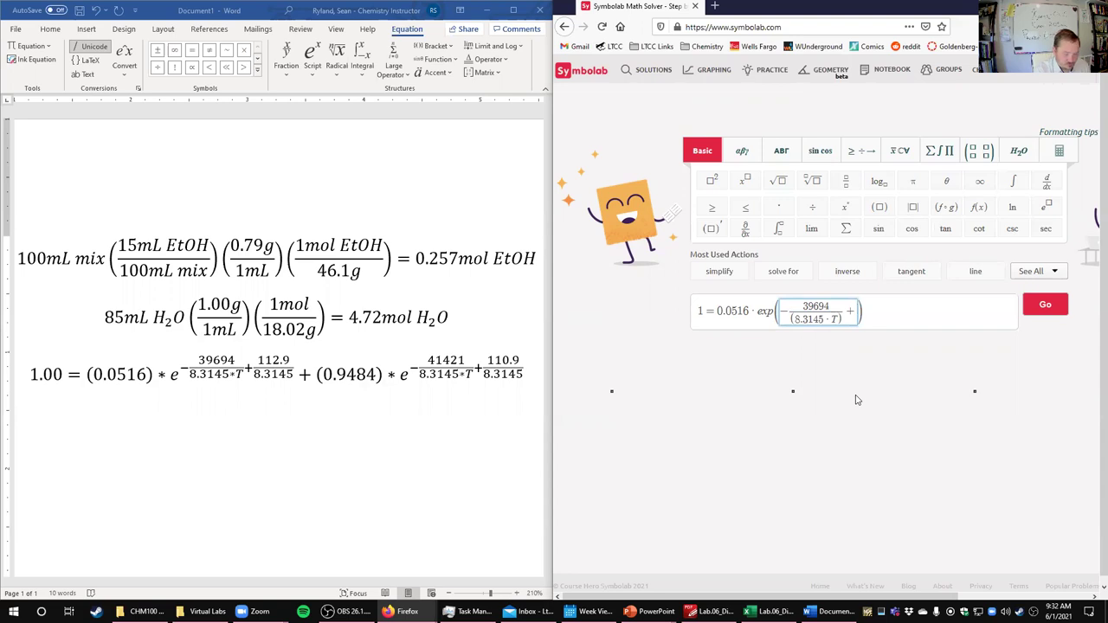
{"action": "type", "text": "112.9"}
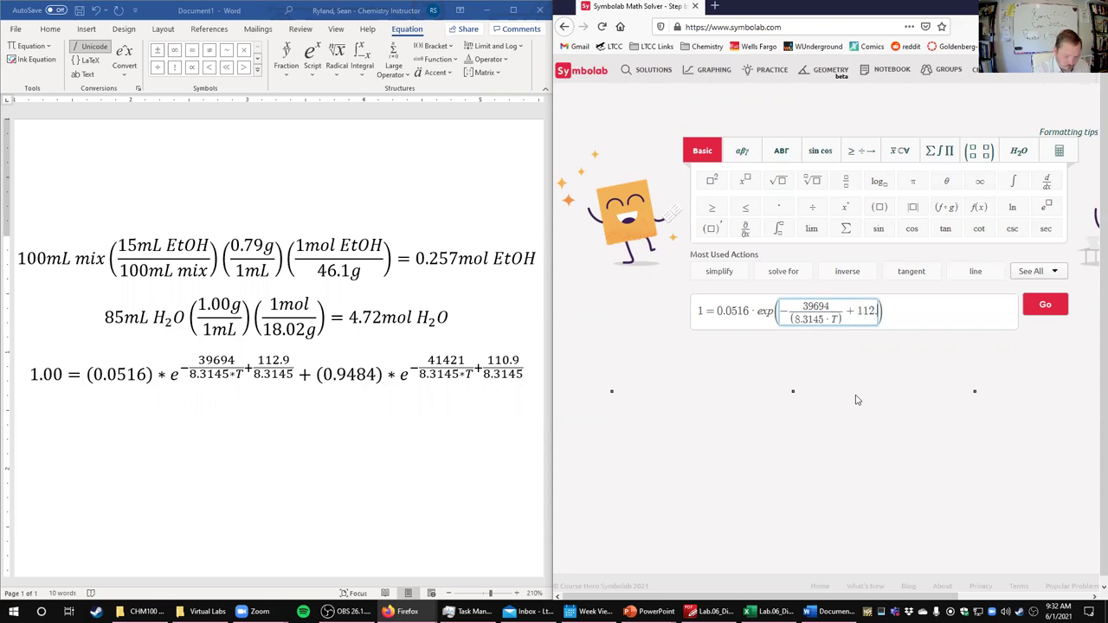
{"action": "type", "text": "/8.3145"}
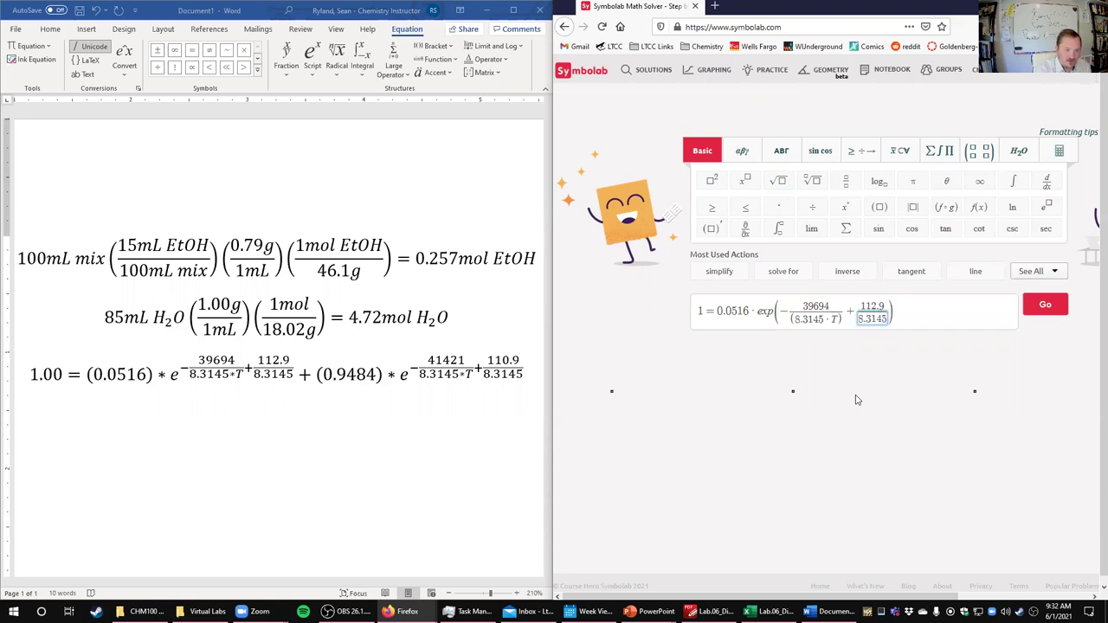
{"action": "key", "text": "Right"}
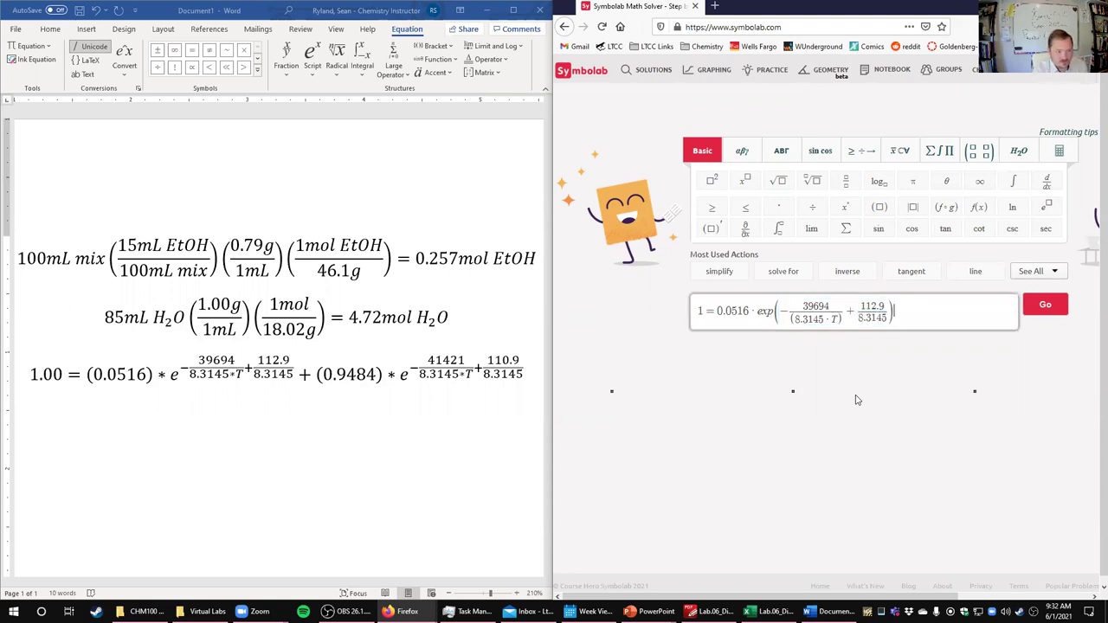